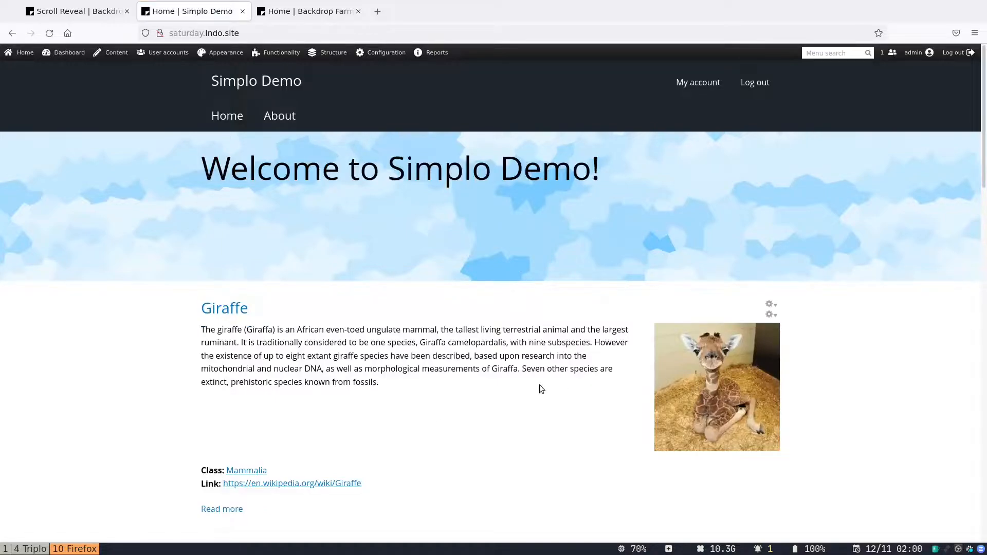
Look through the animal posts on the site's home page, from Giraffe down to the first post.
scroll(541, 390, "down", 6)
scroll(541, 390, "down", 8)
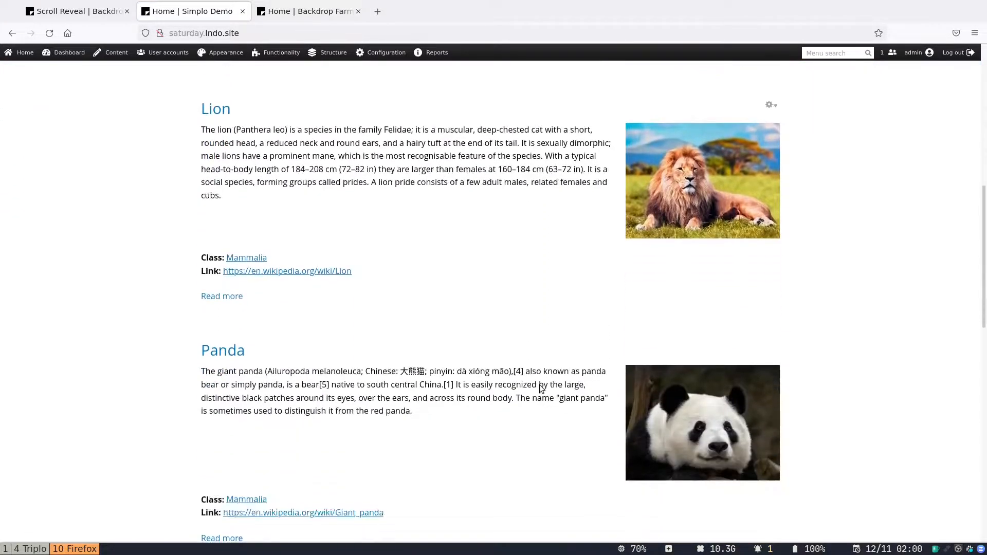
scroll(540, 389, "down", 6)
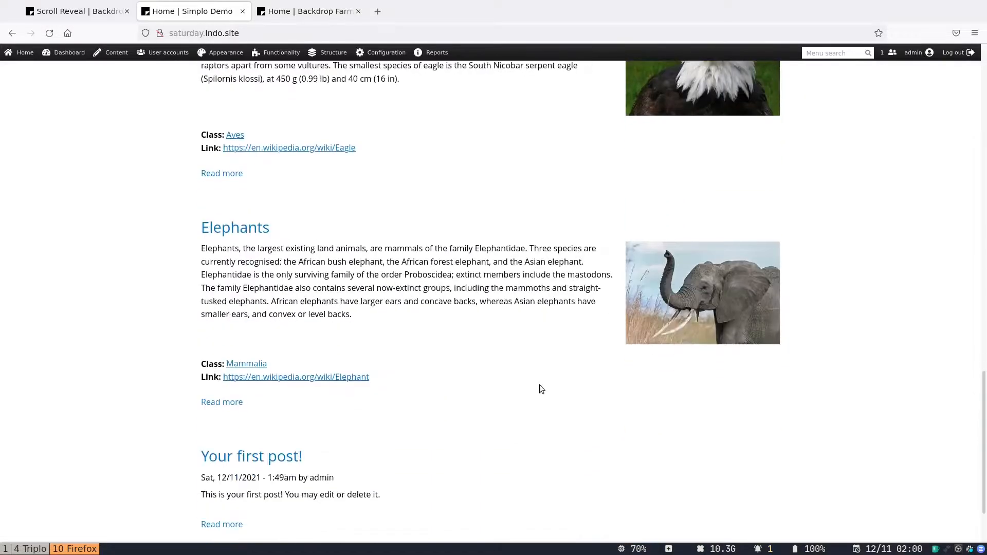
scroll(540, 389, "up", 4)
scroll(539, 389, "up", 18)
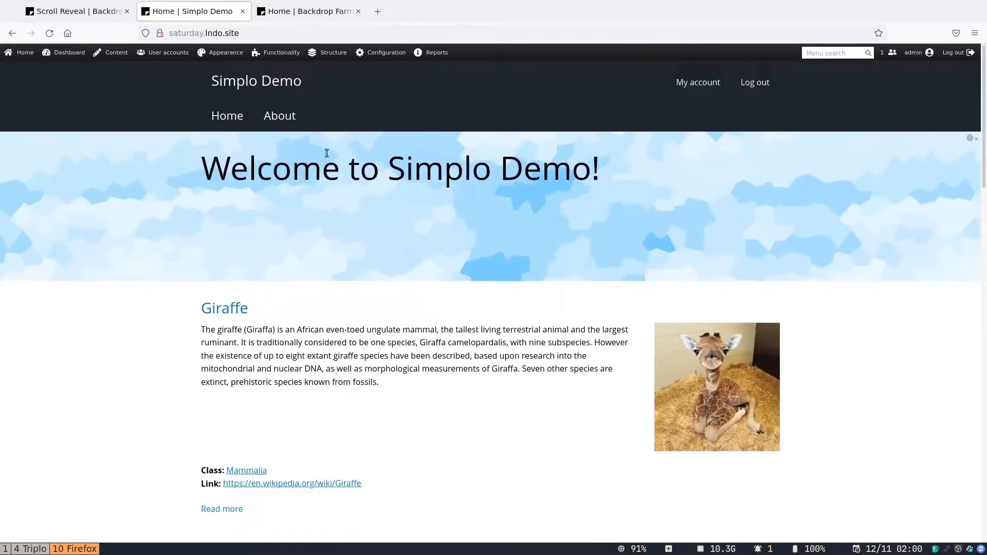
Open the Scroll Reveal configuration page and review the settings available for a new element.
mouse_move(381, 56)
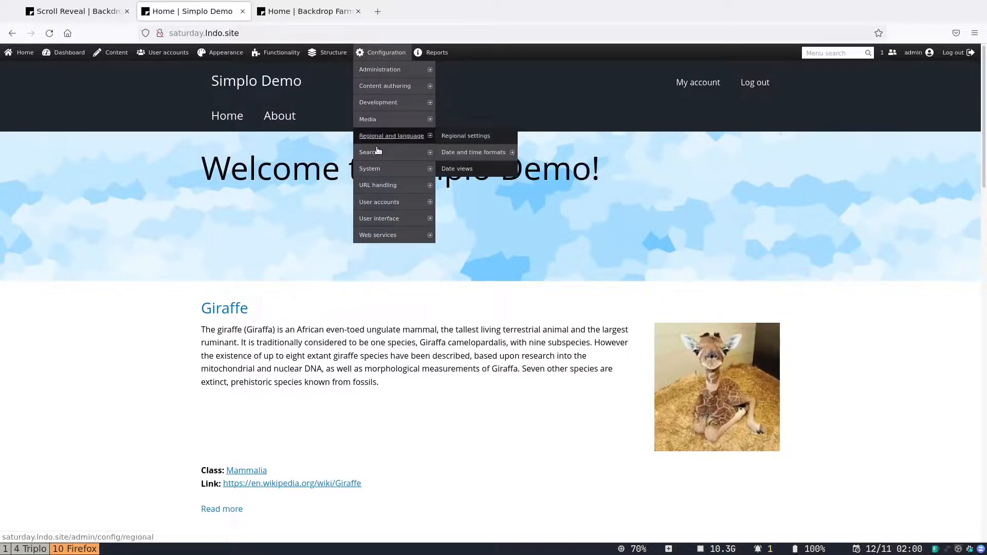
mouse_move(379, 215)
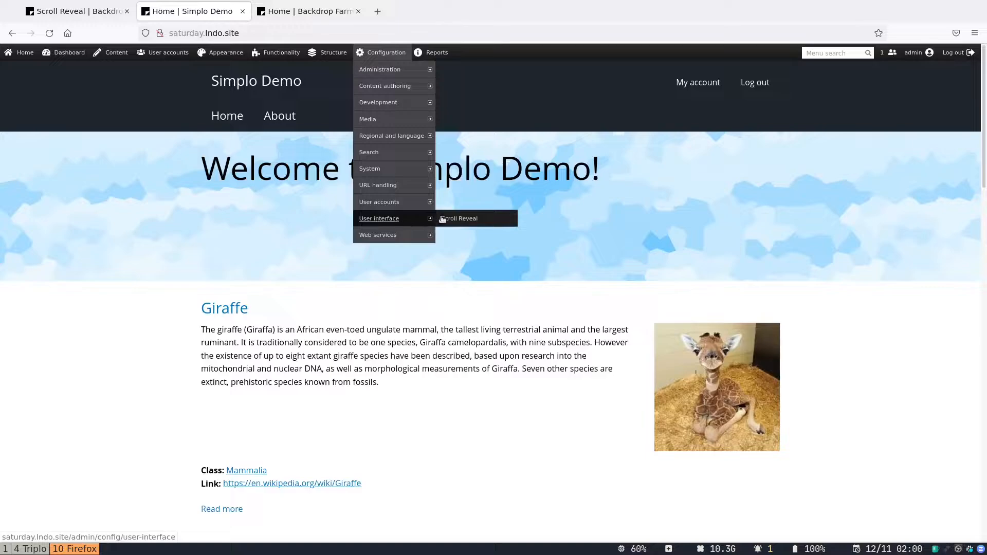
left_click(460, 219)
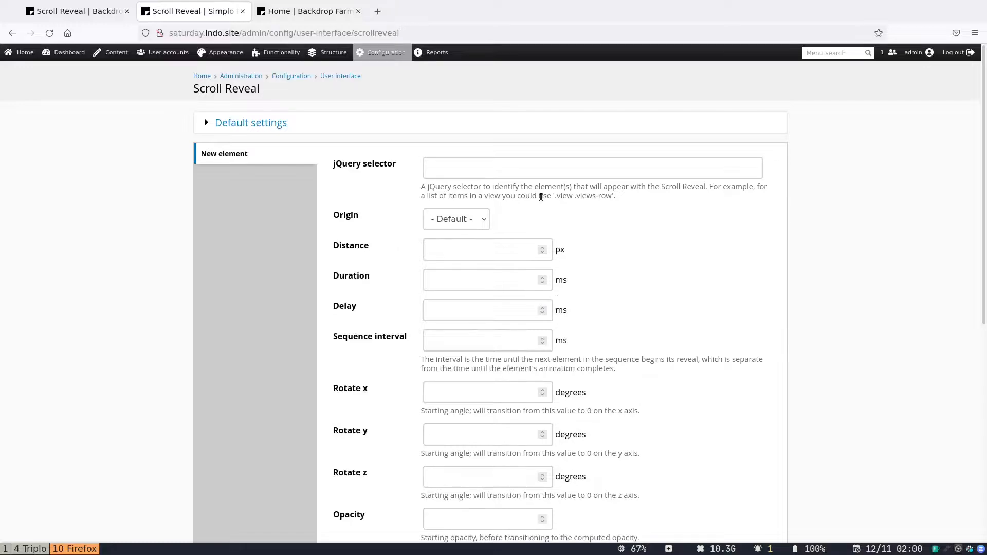
scroll(541, 197, "down", 5)
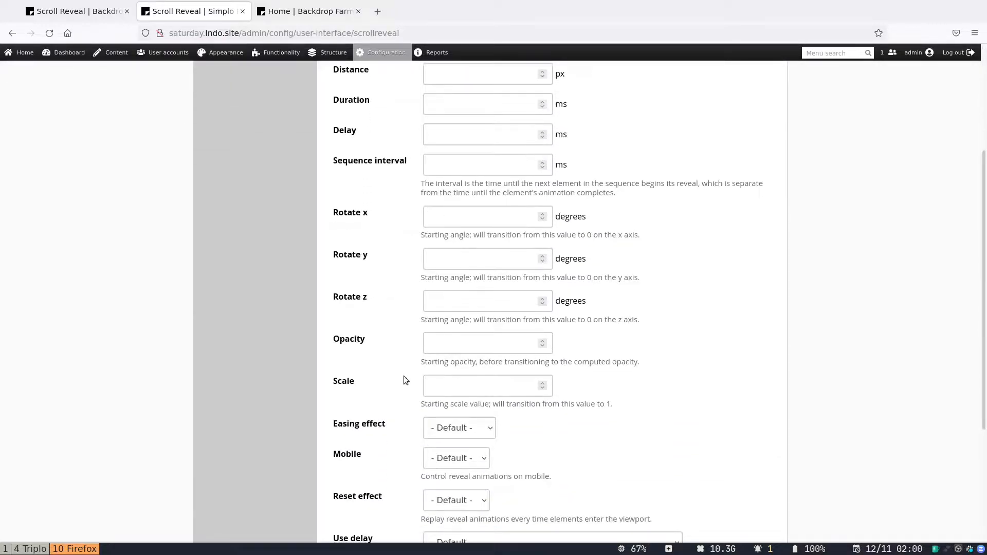
scroll(437, 360, "up", 5)
scroll(482, 350, "down", 2)
scroll(482, 350, "down", 8)
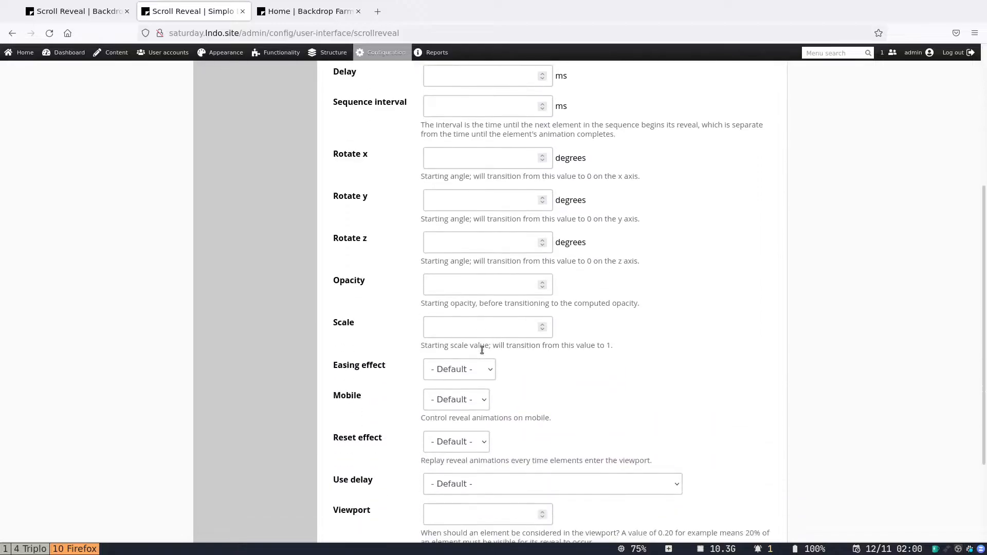
scroll(480, 350, "up", 10)
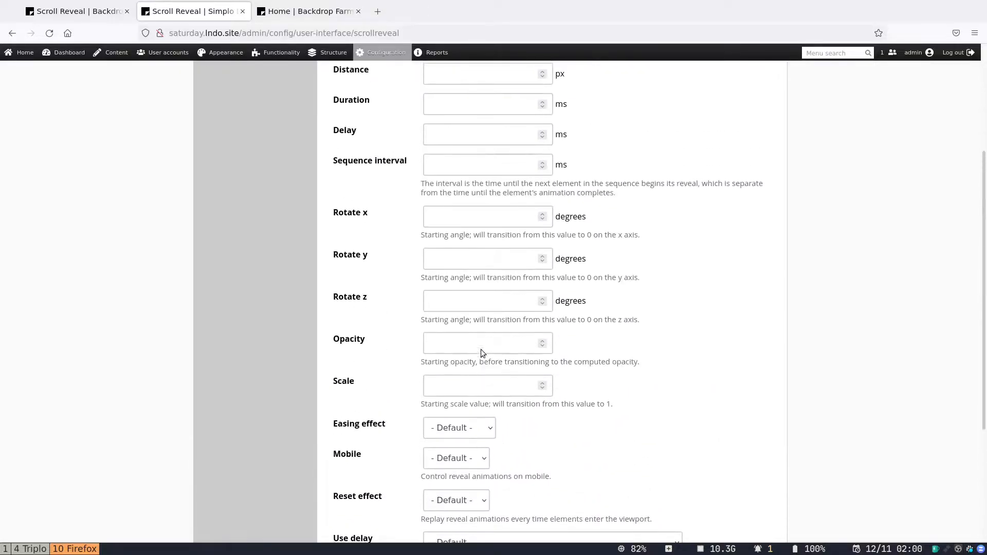
Return to the home page and review how the animal post teasers are laid out.
left_click(201, 77)
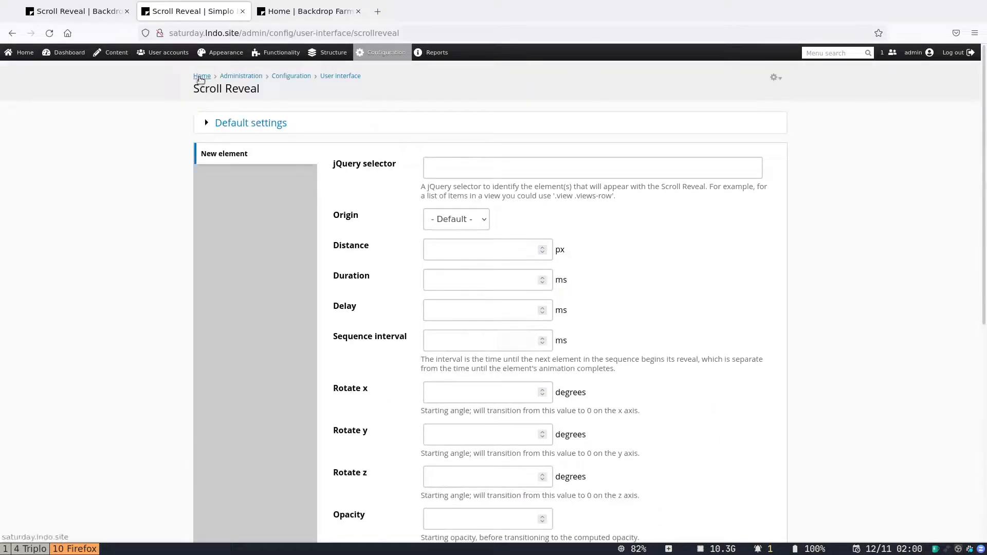
scroll(401, 370, "down", 5)
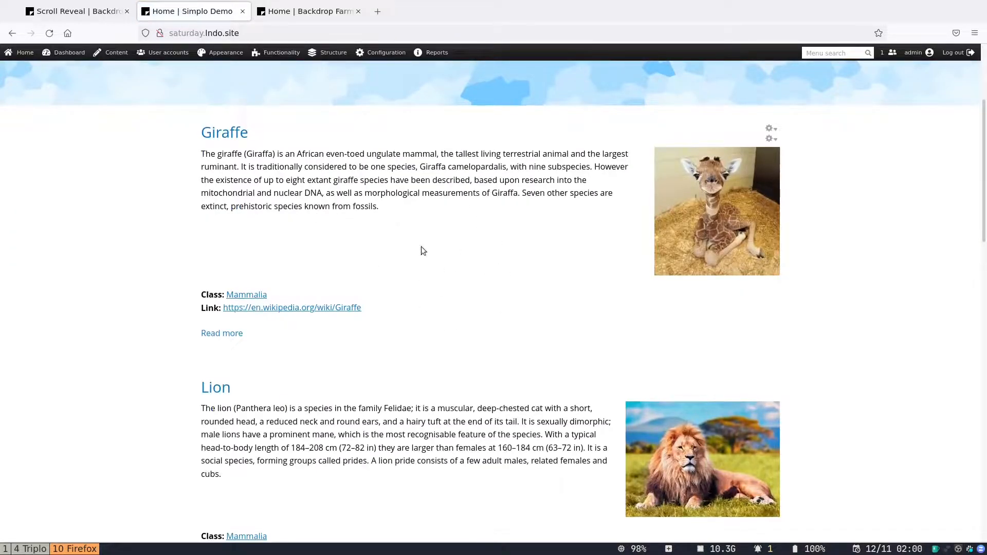
scroll(451, 250, "down", 15)
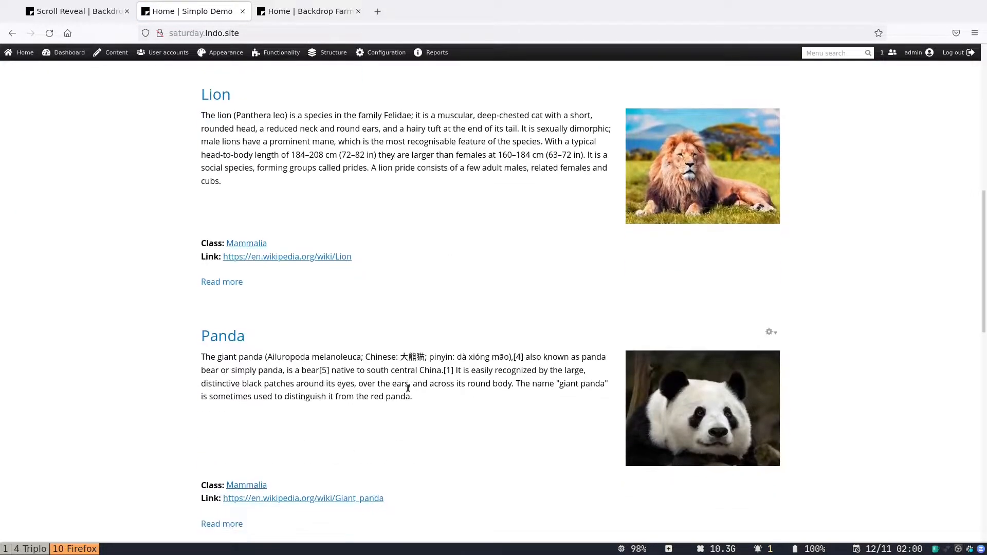
scroll(407, 387, "down", 5)
scroll(407, 387, "up", 9)
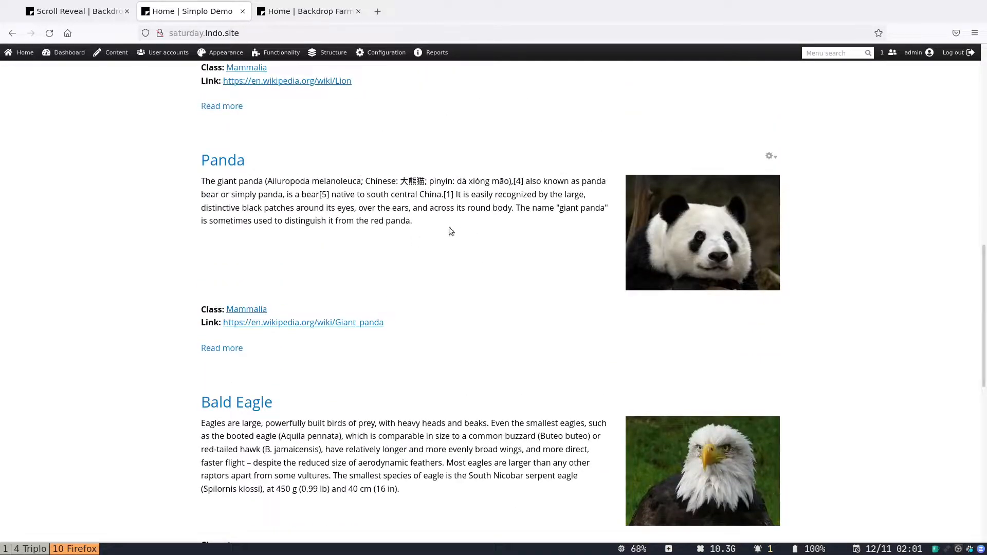
scroll(448, 243, "up", 3)
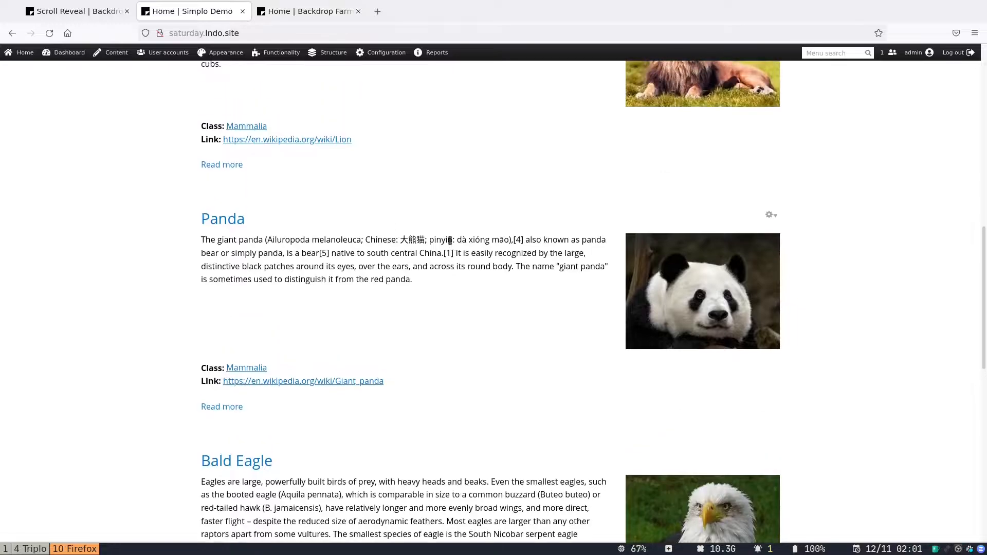
scroll(451, 243, "up", 6)
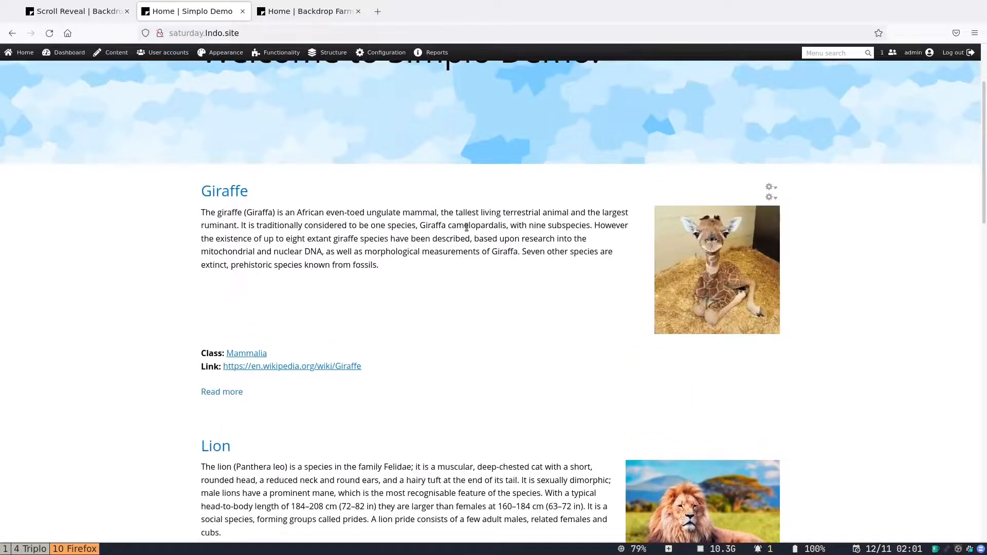
Inspect the Giraffe teaser's HTML and examine the classes on its article element and the surrounding view containers.
right_click(549, 213)
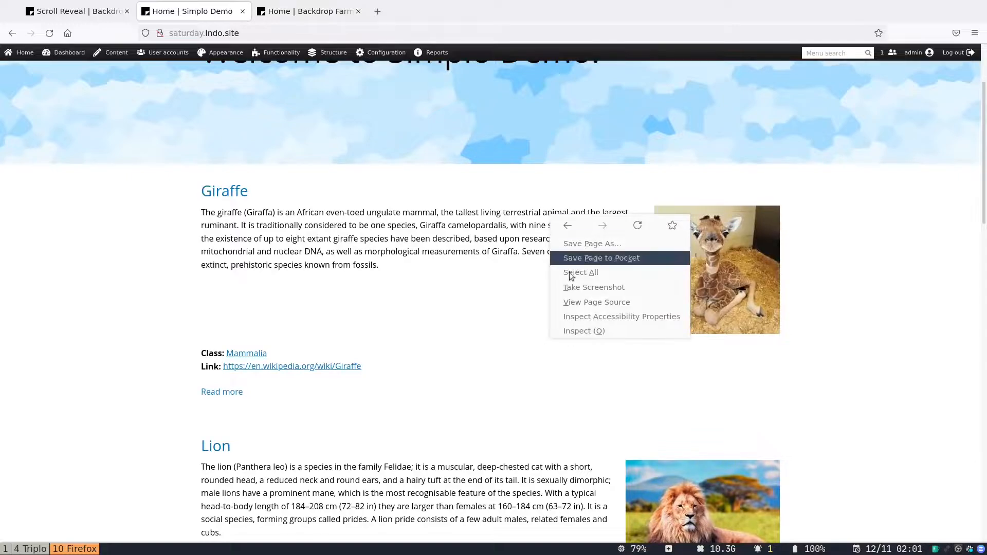
left_click(580, 330)
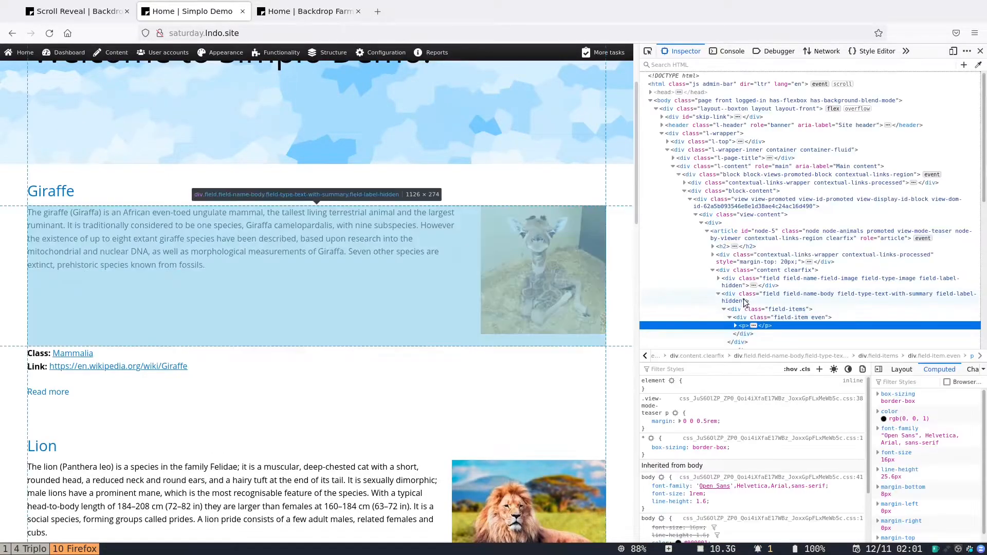
left_click(724, 257)
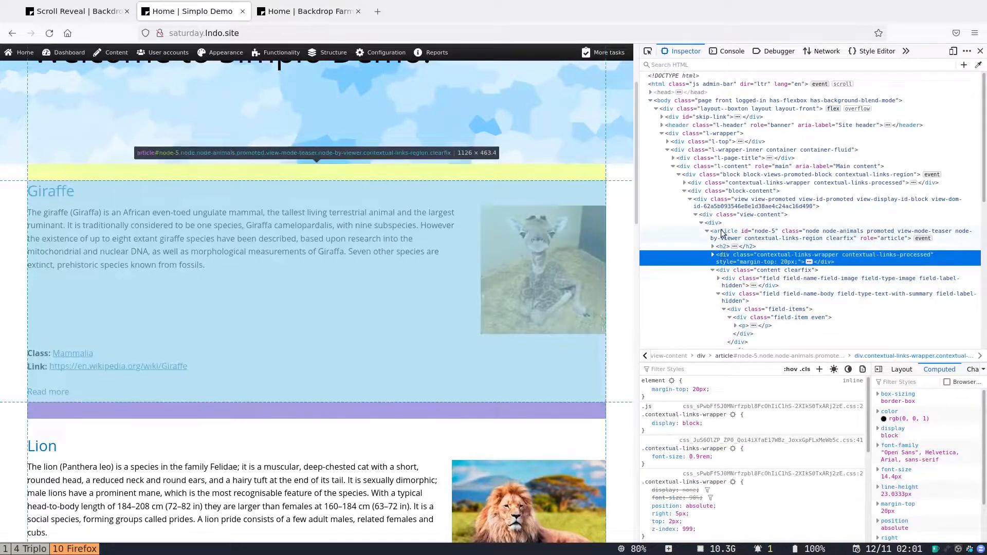
left_click(701, 193)
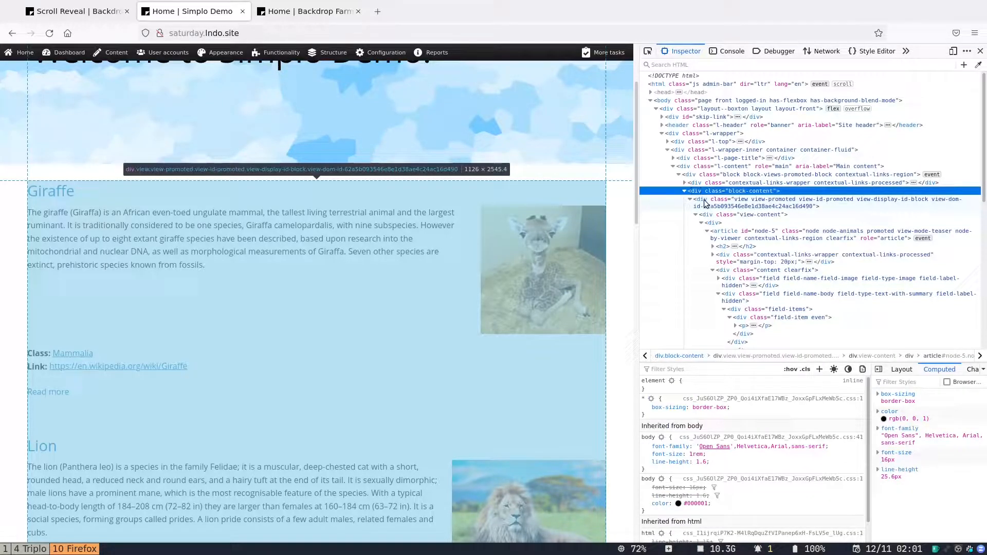
left_click(718, 234)
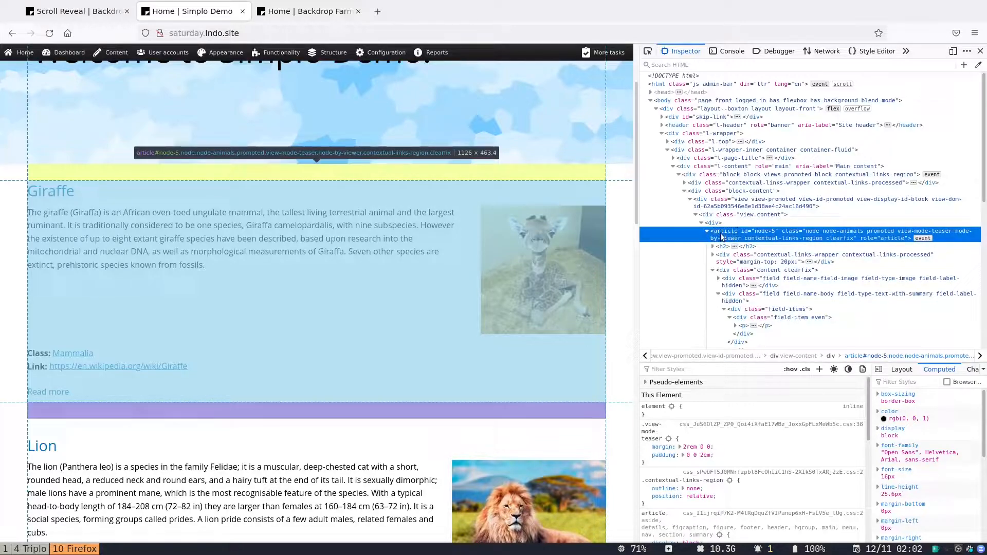
Compare the article classes inside the Giraffe and Lion row wrappers in the HTML tree, then close the inspector.
left_click(707, 231)
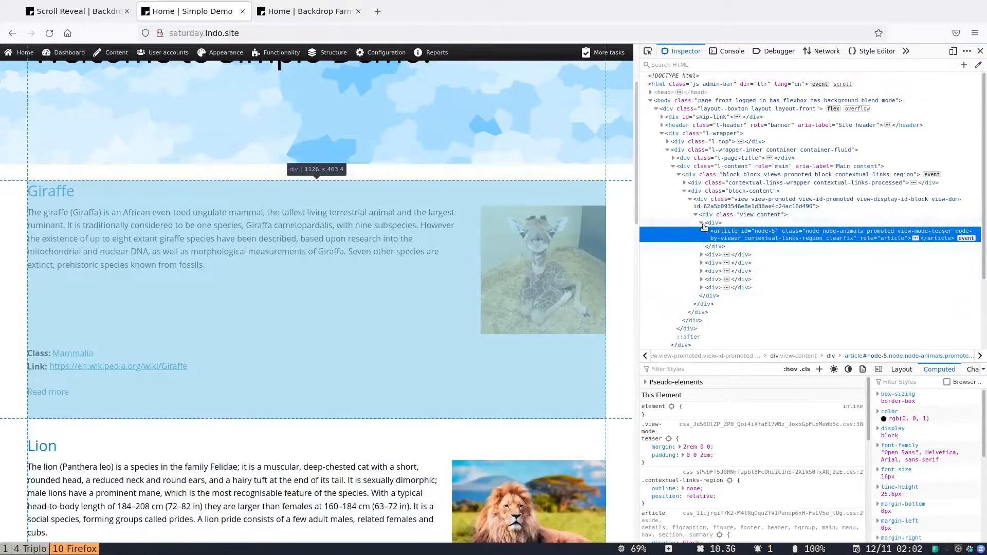
left_click(702, 223)
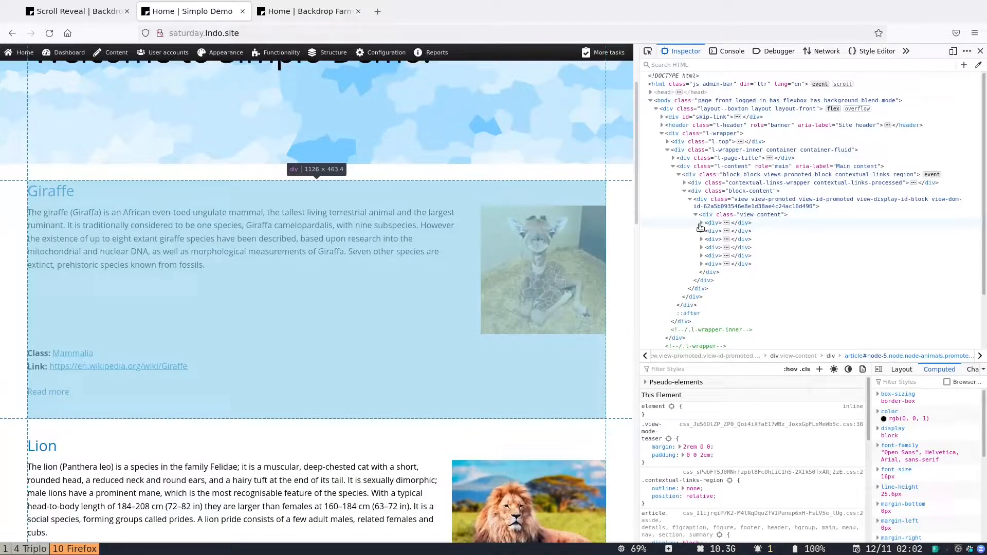
left_click(702, 223)
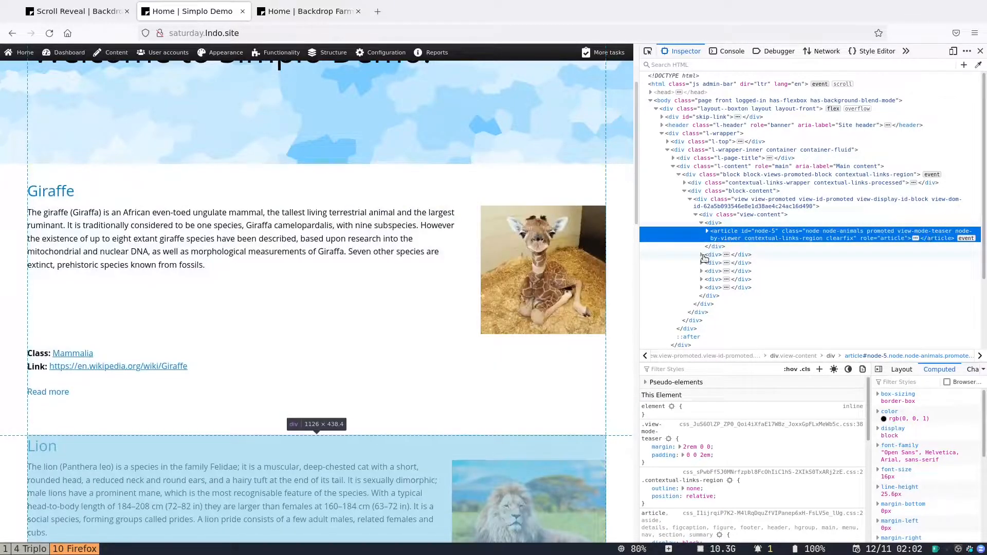
left_click(701, 255)
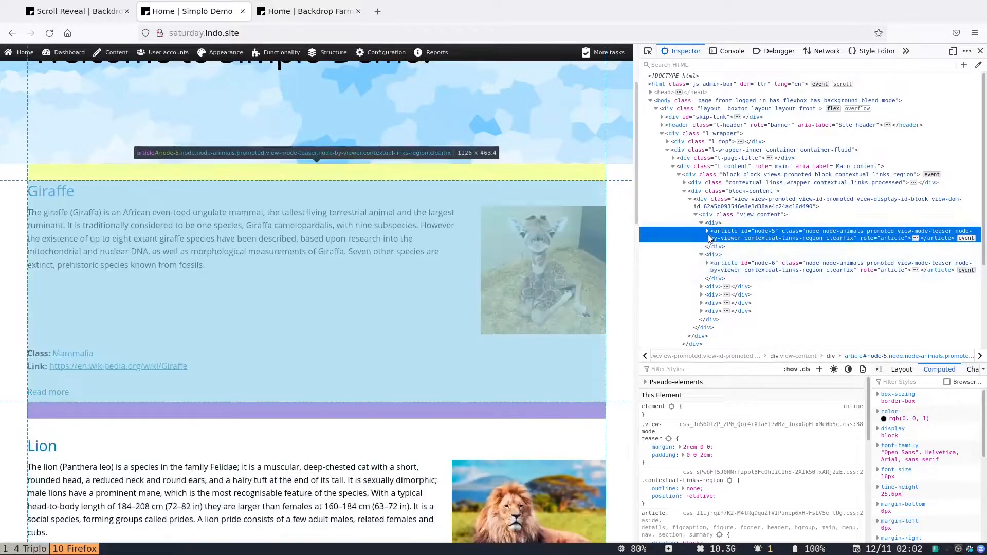
left_click(702, 222)
left_click(702, 231)
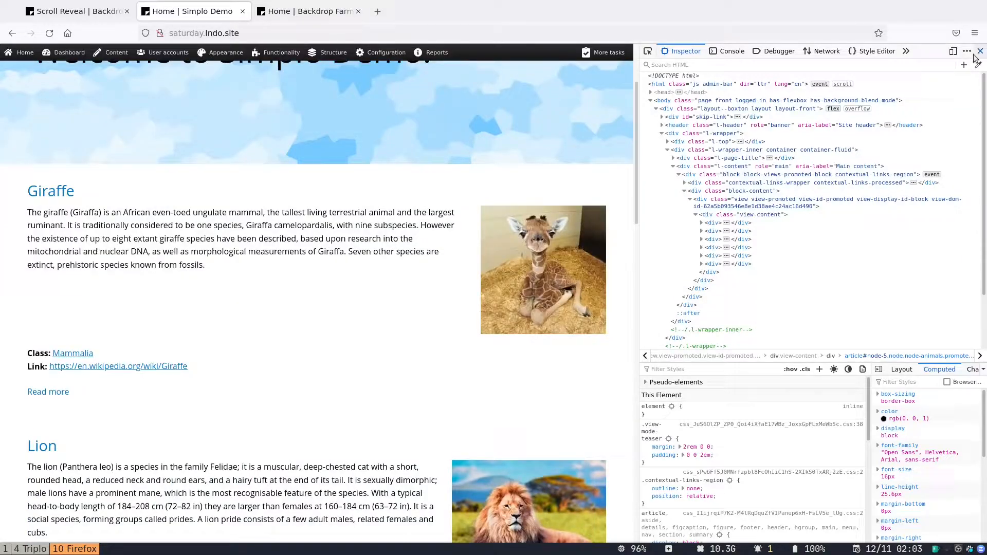
left_click(981, 51)
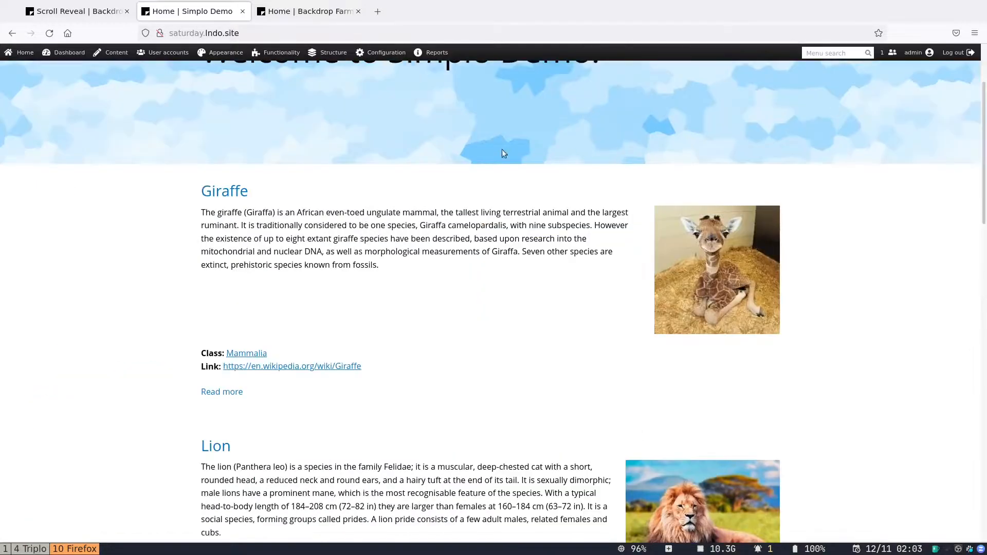
In the Scroll Reveal configuration, set the new element's jQuery selector to ".view-mode-teaser".
mouse_move(297, 59)
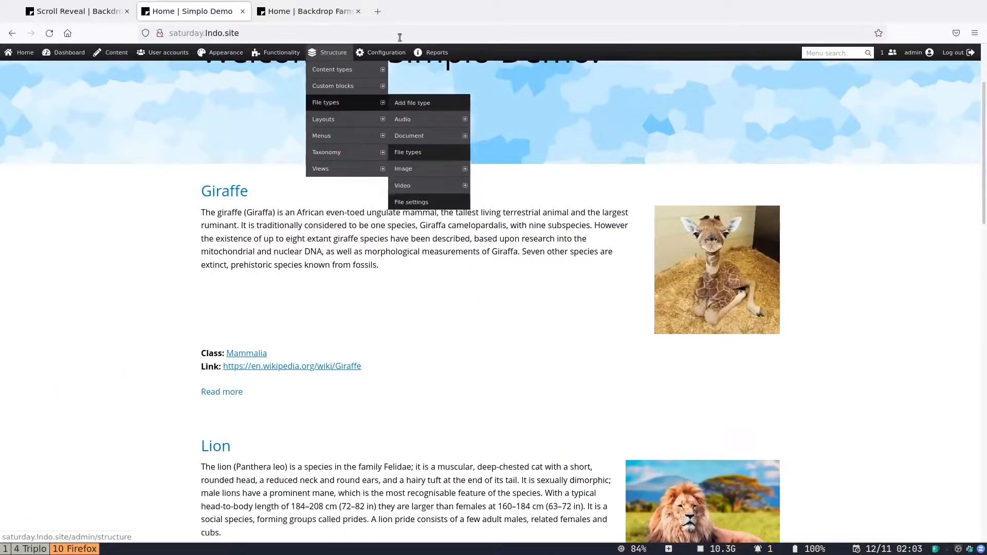
mouse_move(385, 52)
mouse_move(380, 218)
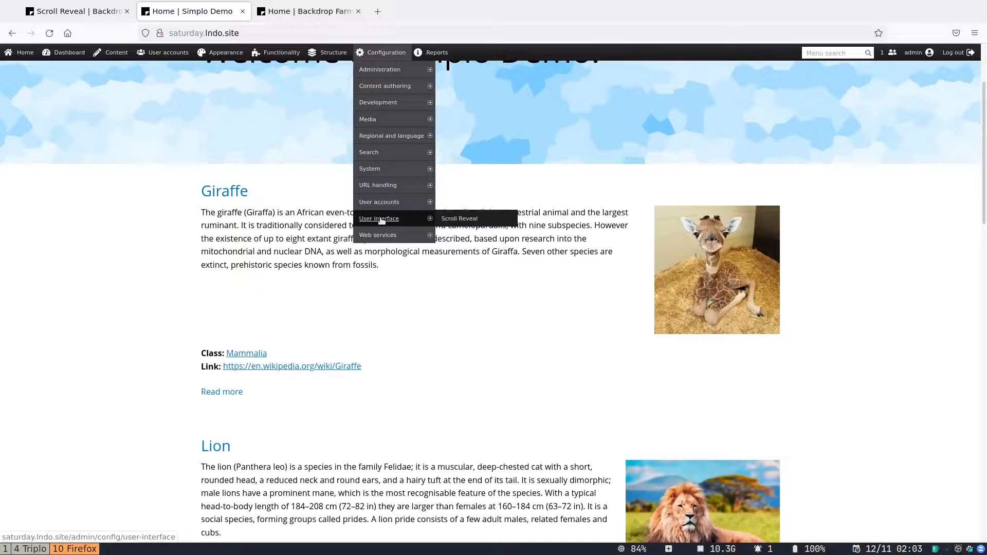
left_click(460, 220)
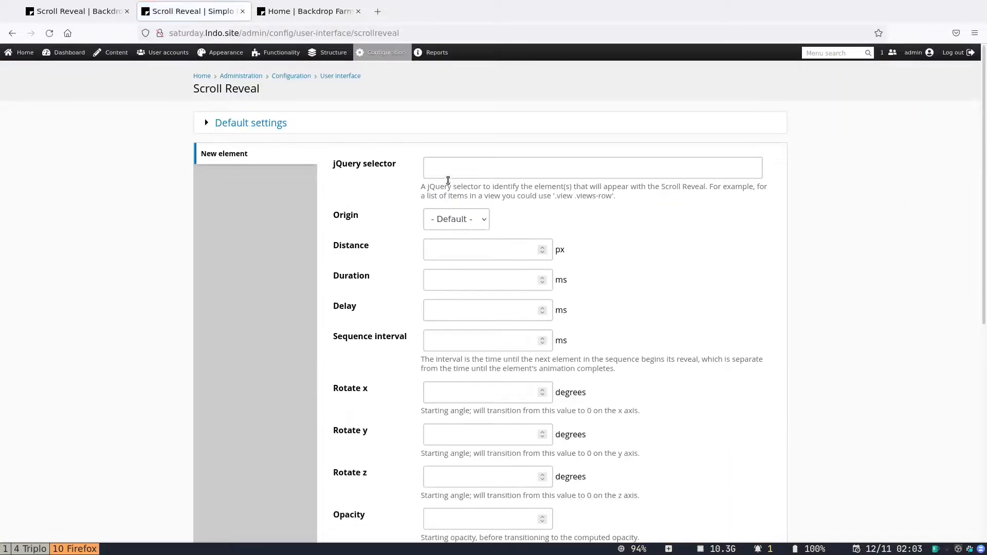
left_click(453, 176)
type("view")
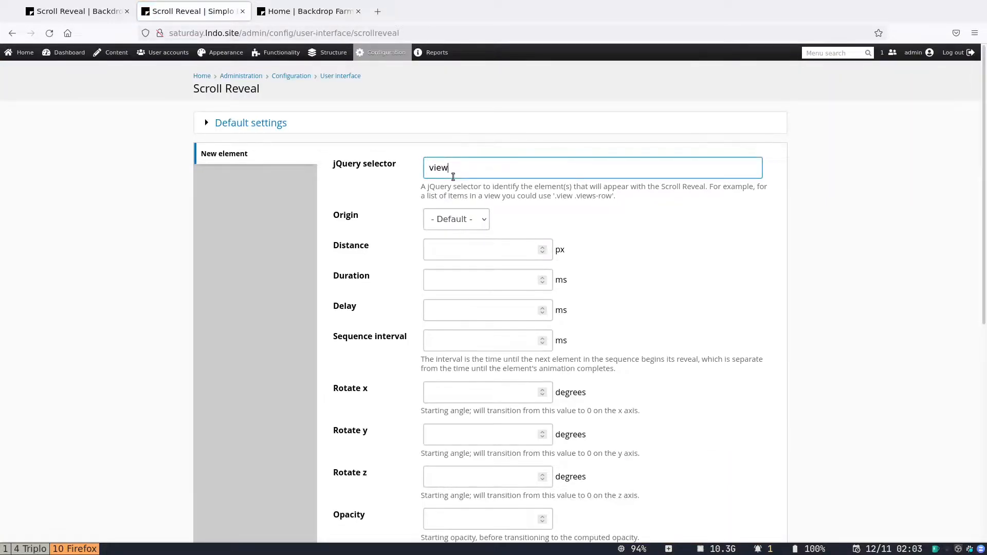
type("-mode-teaser")
key("Home")
type(".")
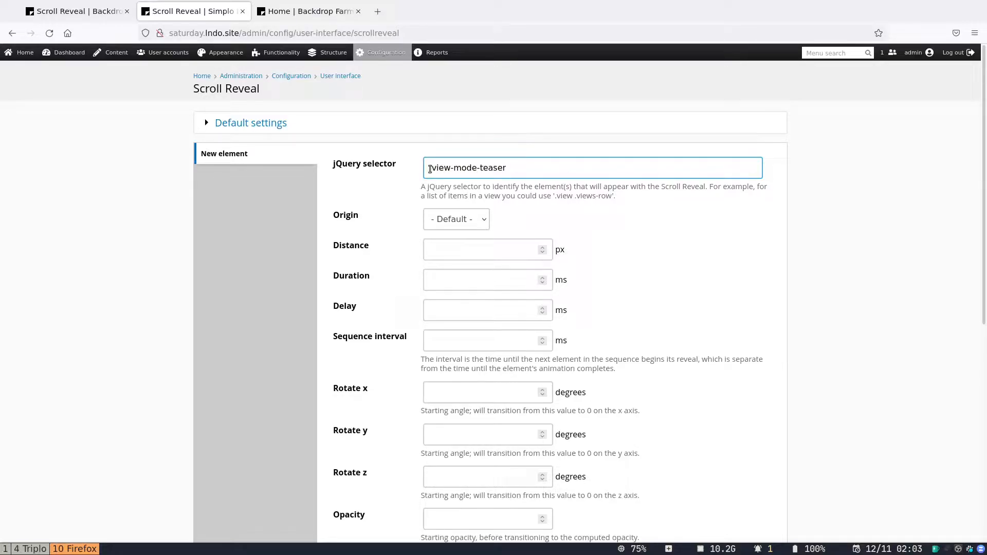
left_click(429, 171)
Restrict Scroll Reveal's page visibility to only the listed pages, replacing the page list with "<front>".
scroll(443, 175, "down", 10)
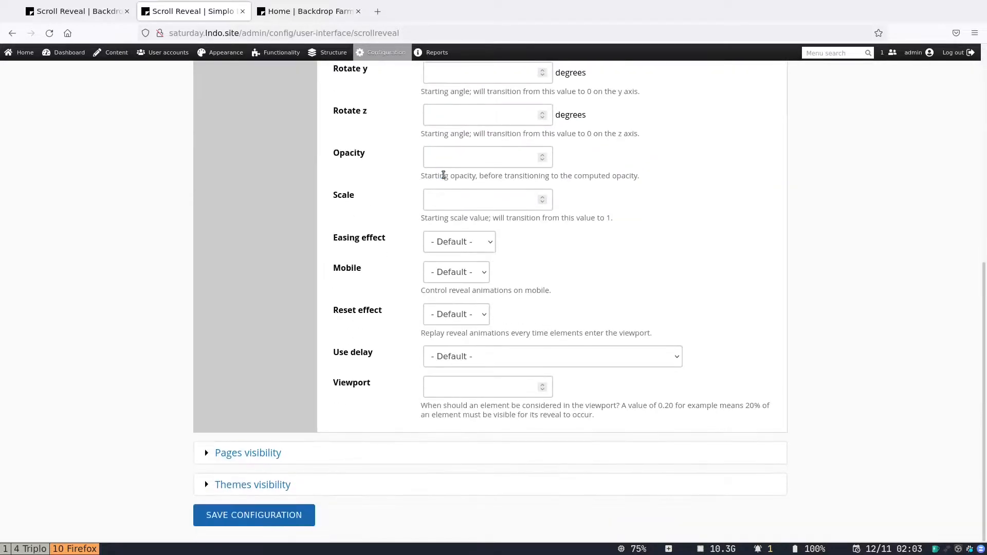
left_click(264, 454)
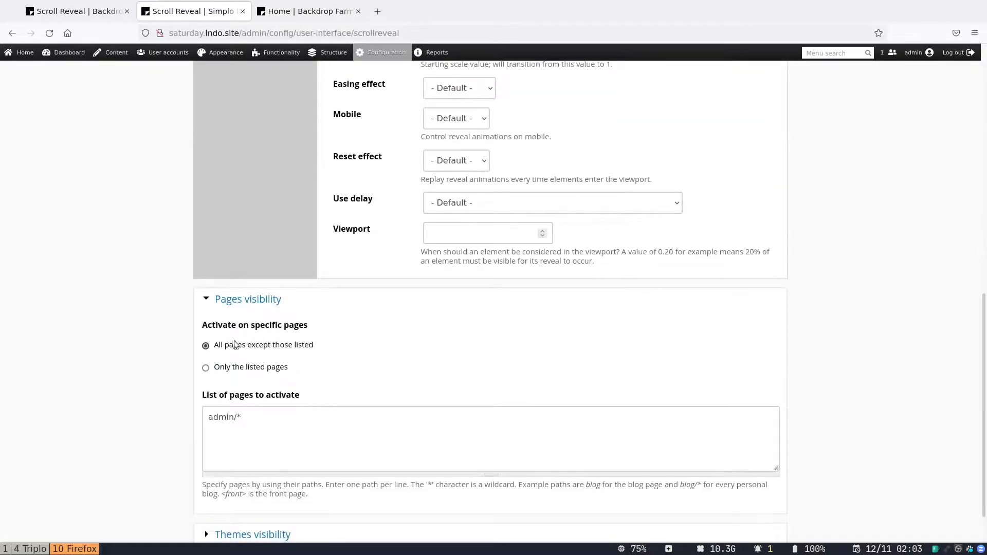
left_click(242, 369)
left_click_drag(254, 418, 169, 406)
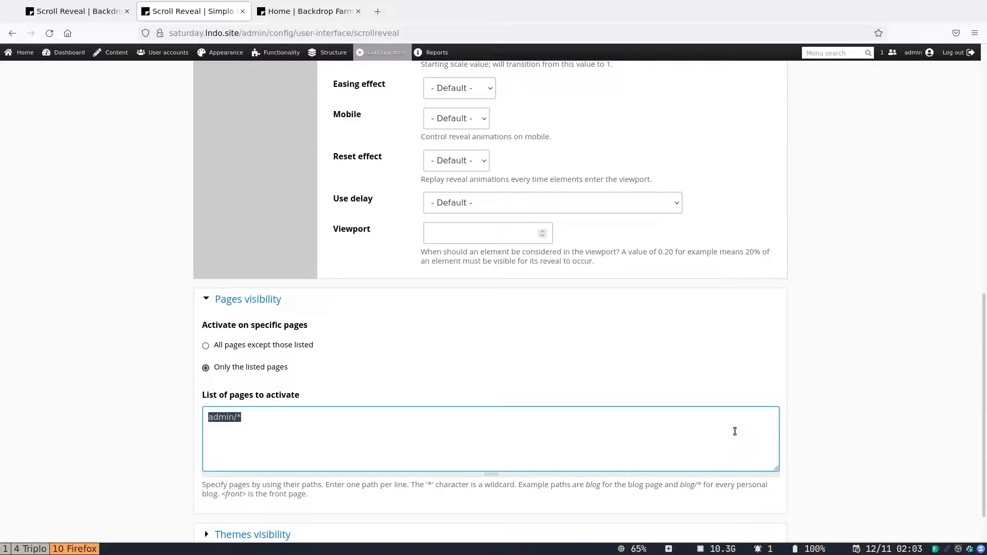
type("<front>")
scroll(506, 505, "up", 8)
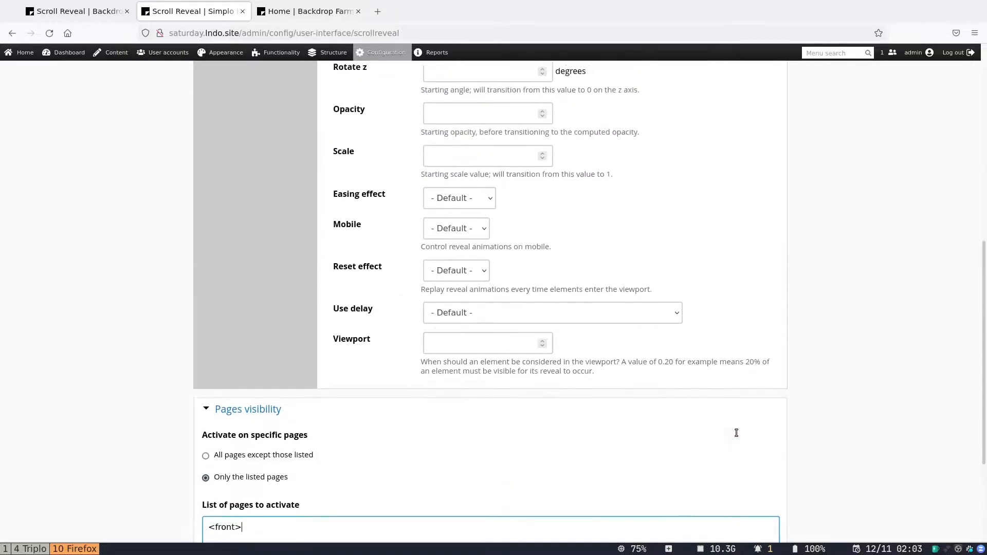
Review the new element's Scroll Reveal settings and save the configuration.
scroll(377, 416, "up", 2)
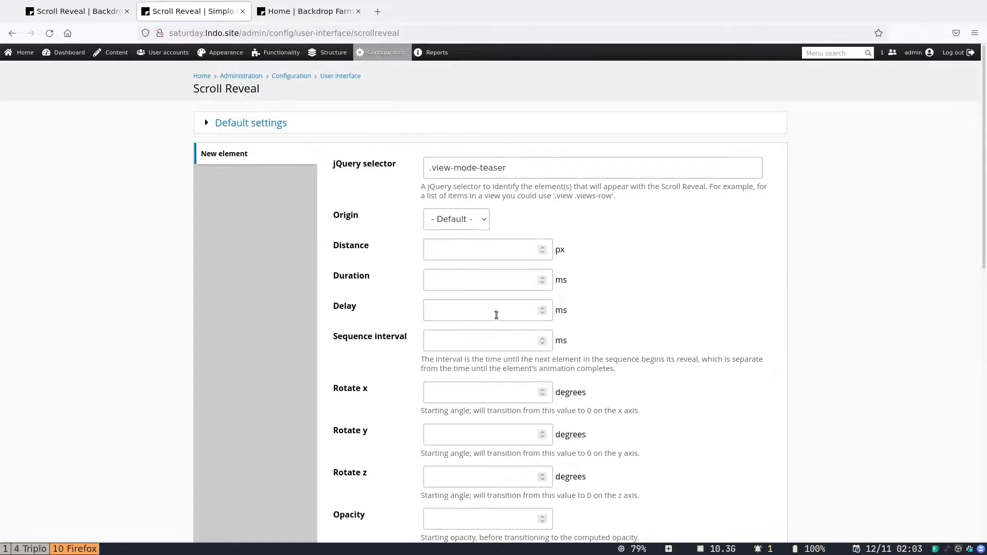
scroll(509, 331, "down", 11)
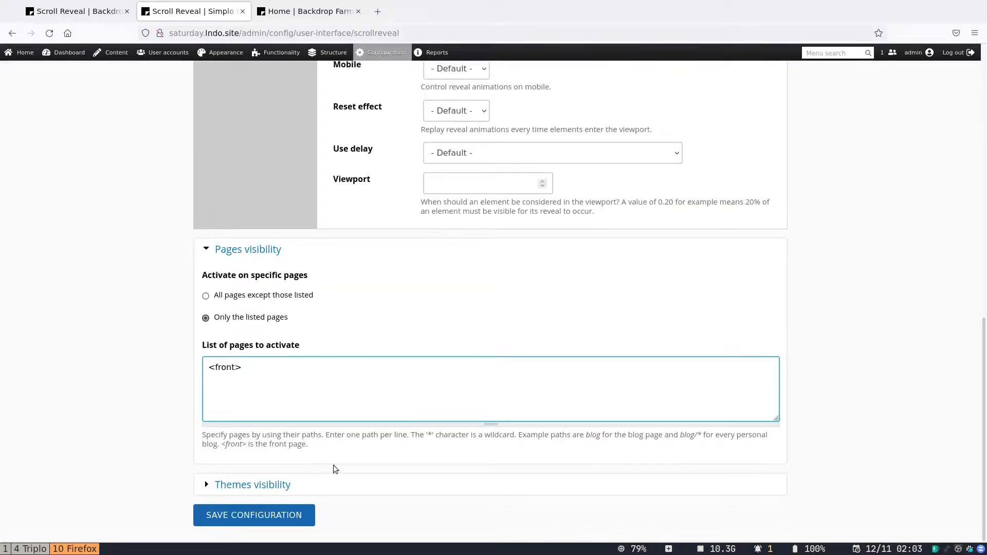
left_click(242, 518)
Open the site's front page and check how the post teasers animate from Giraffe down to Your first post!
left_click(199, 76)
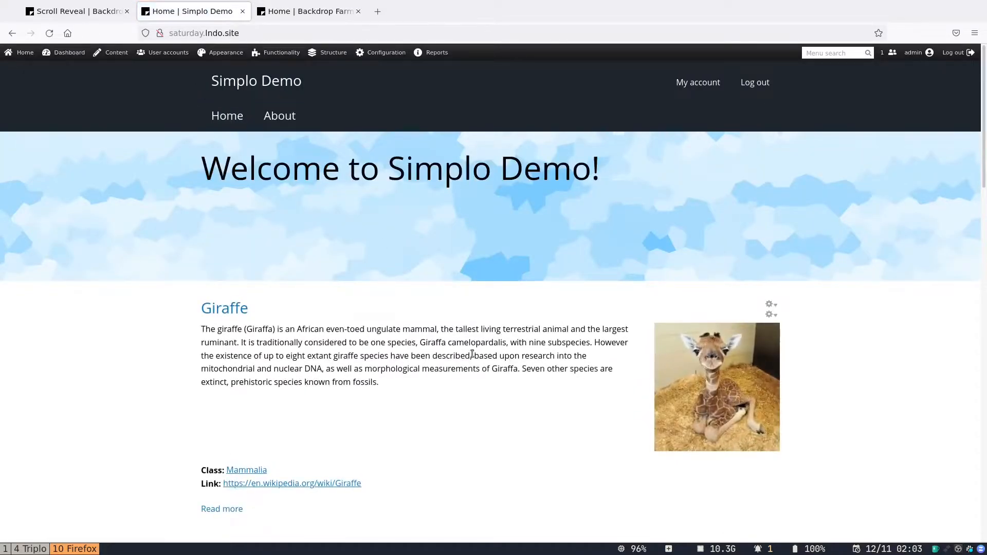
scroll(539, 386, "down", 5)
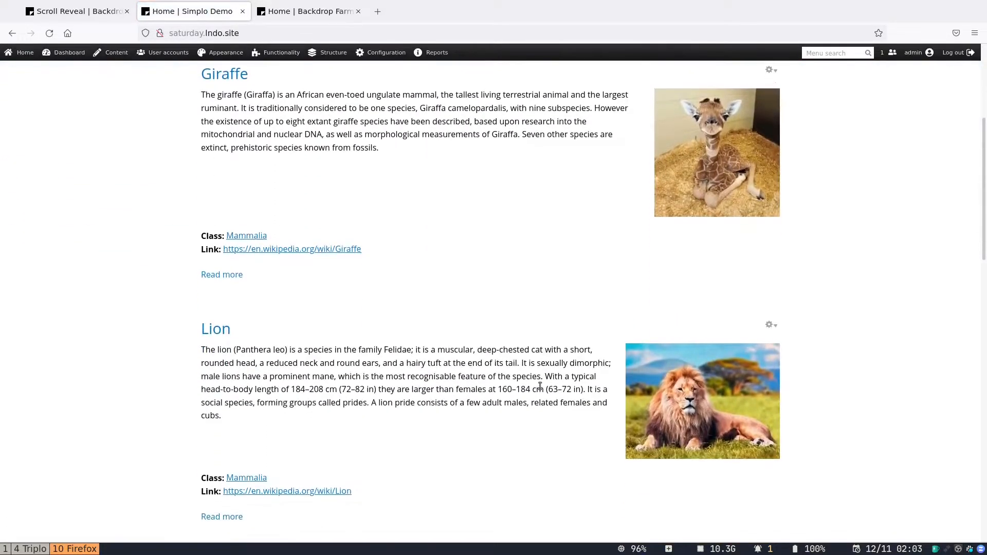
scroll(540, 386, "down", 9)
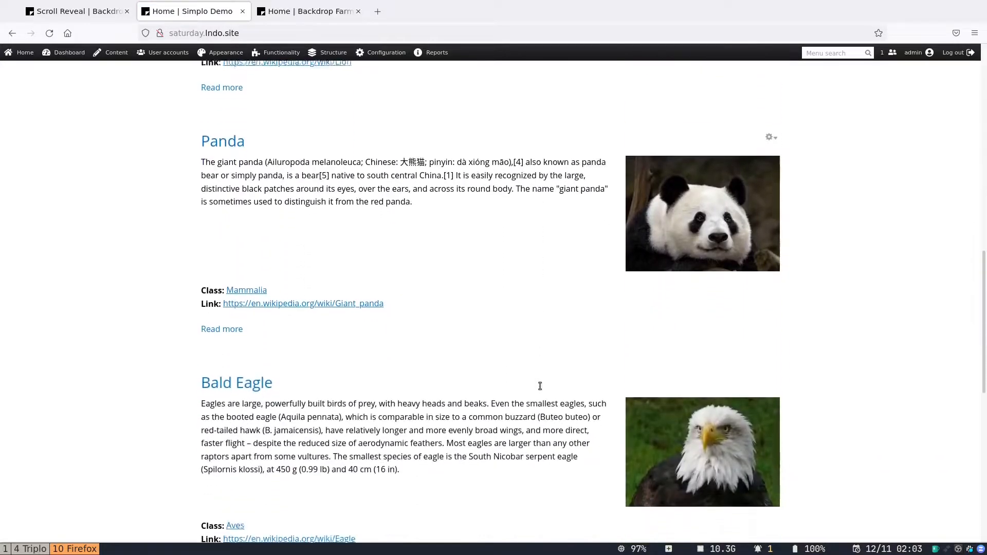
scroll(539, 385, "down", 10)
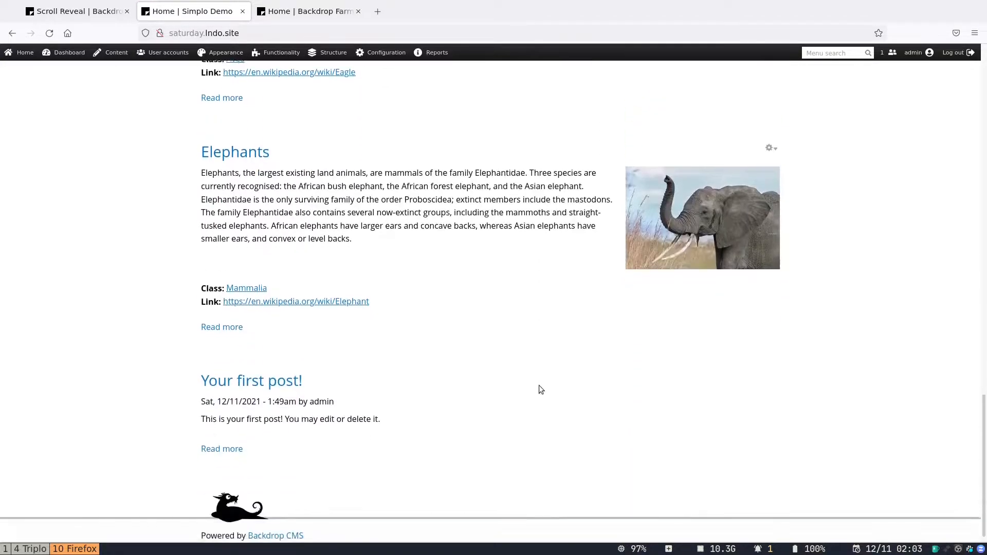
scroll(541, 389, "down", 1)
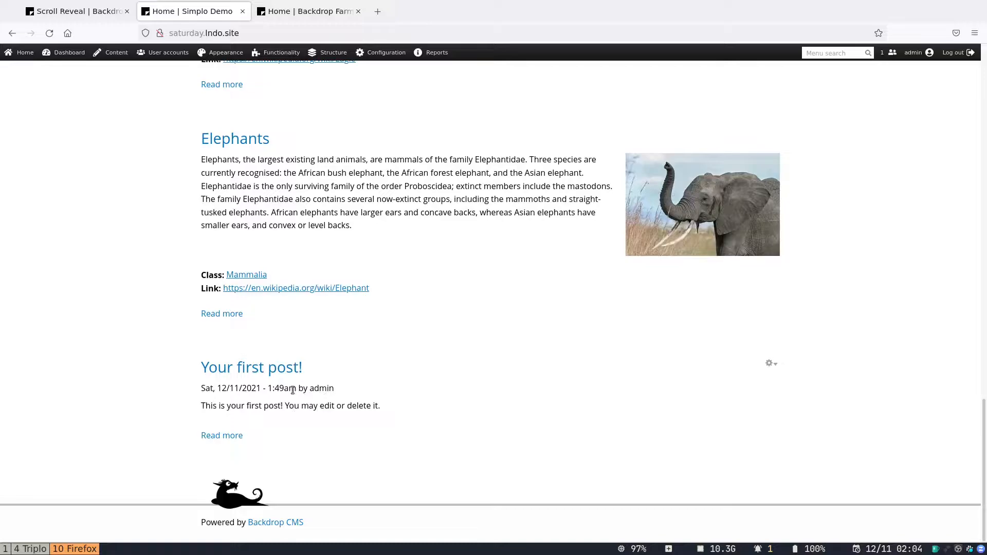
scroll(301, 392, "up", 6)
scroll(301, 392, "up", 16)
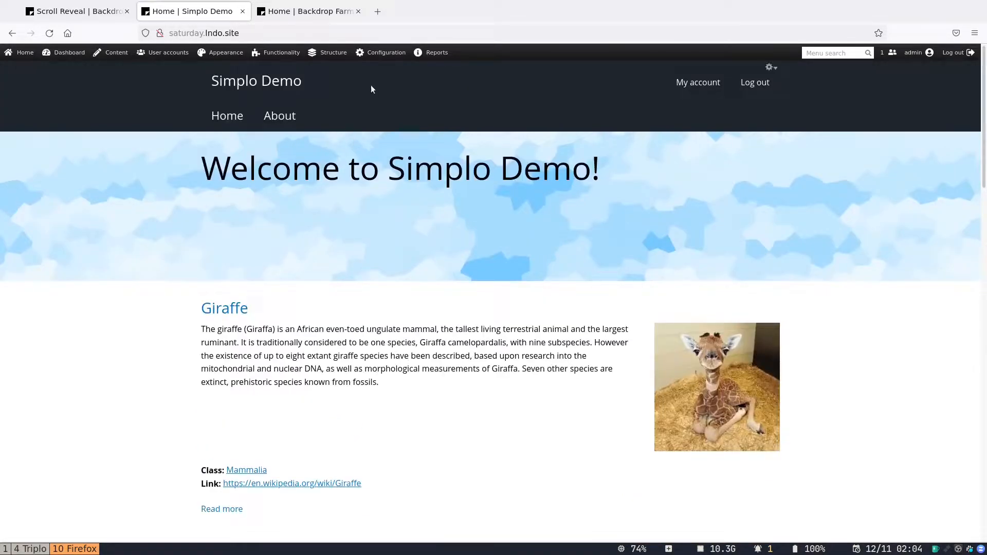
Reopen the Scroll Reveal configuration, set the .view-mode-teaser element's duration to 5000 ms, and save.
mouse_move(383, 56)
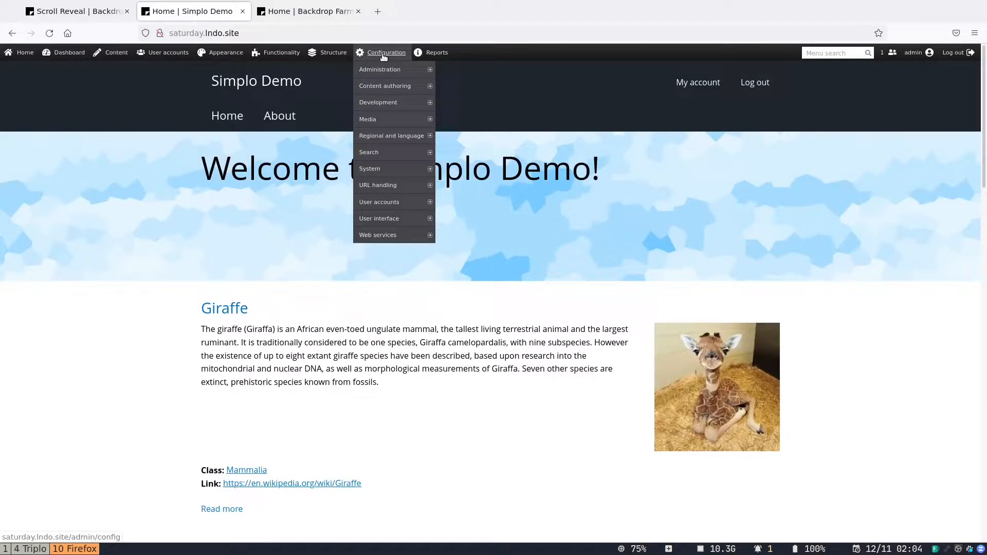
mouse_move(371, 219)
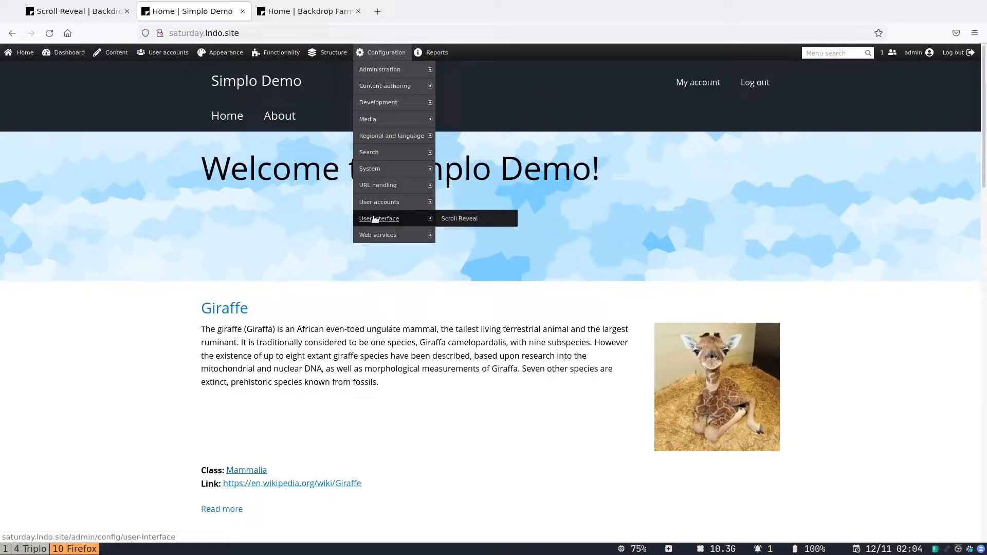
left_click(459, 217)
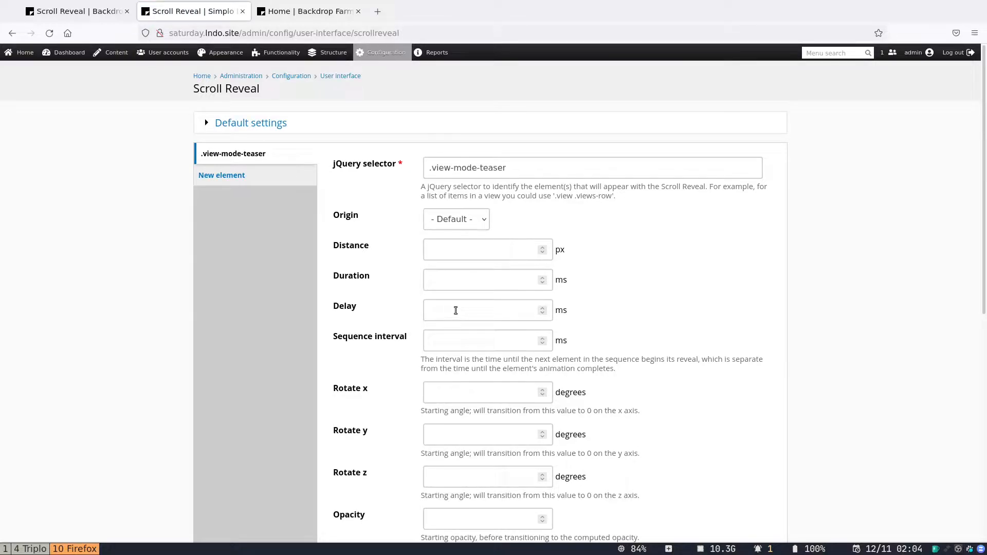
left_click(461, 312)
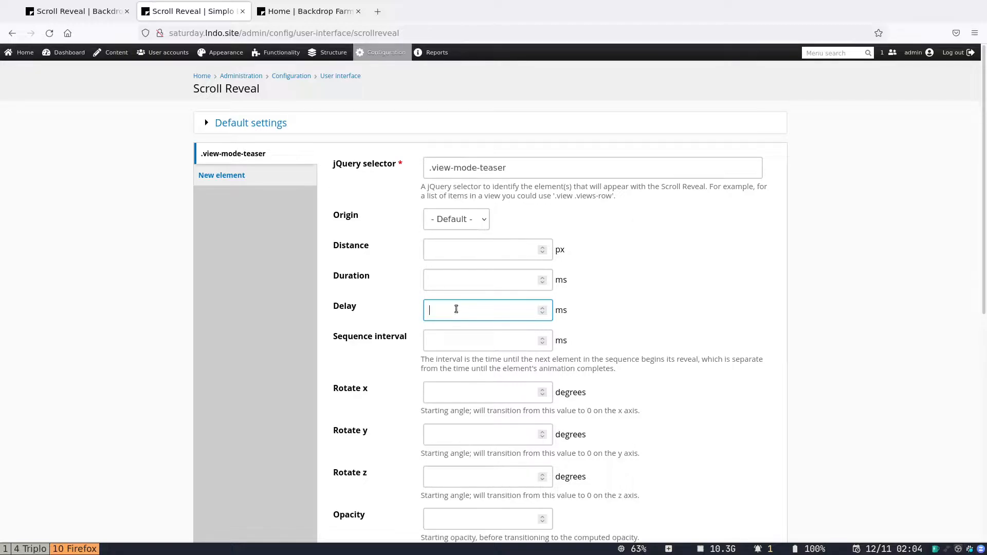
left_click(461, 278)
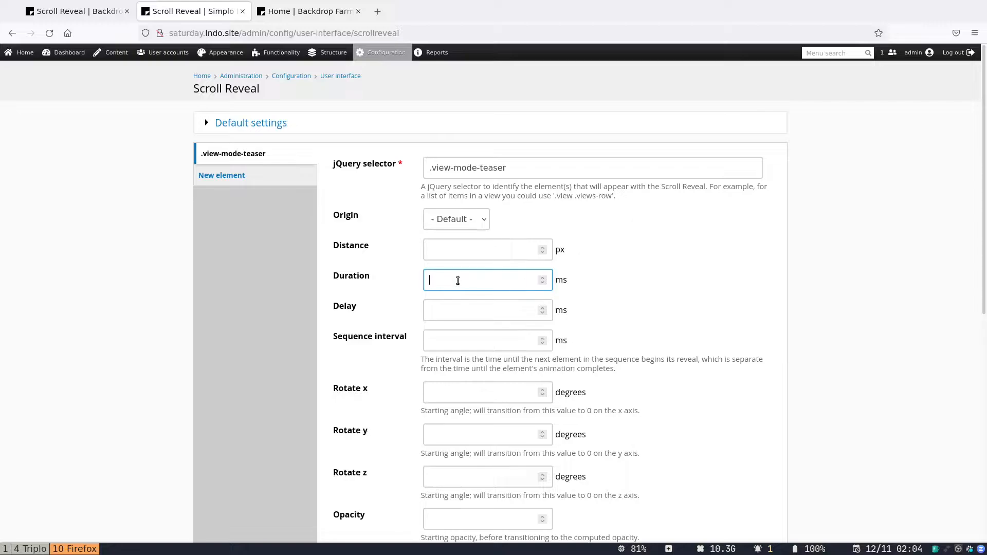
type("5000")
scroll(382, 333, "down", 8)
left_click(267, 516)
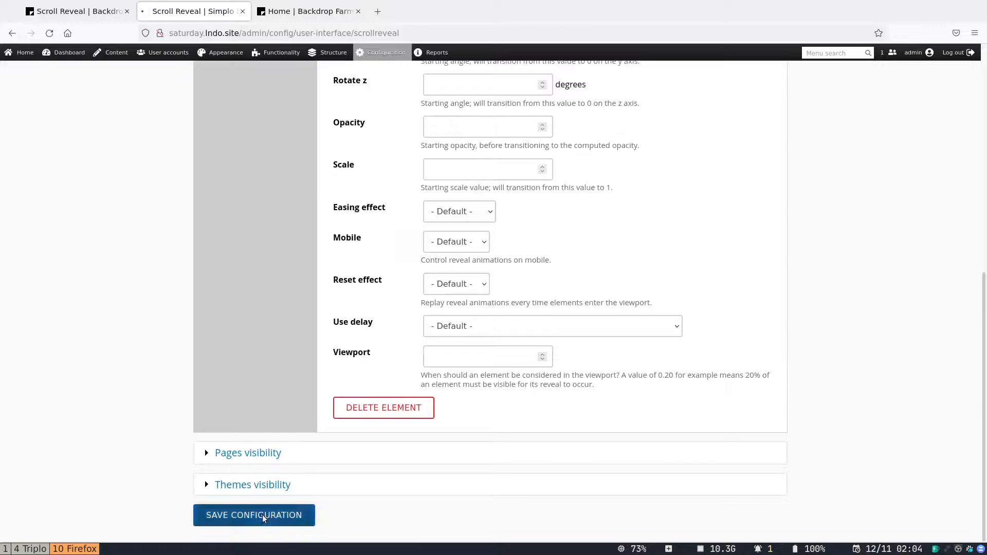
Go to the front page and examine the speed at which each animal teaser fades in while scrolling.
left_click(200, 76)
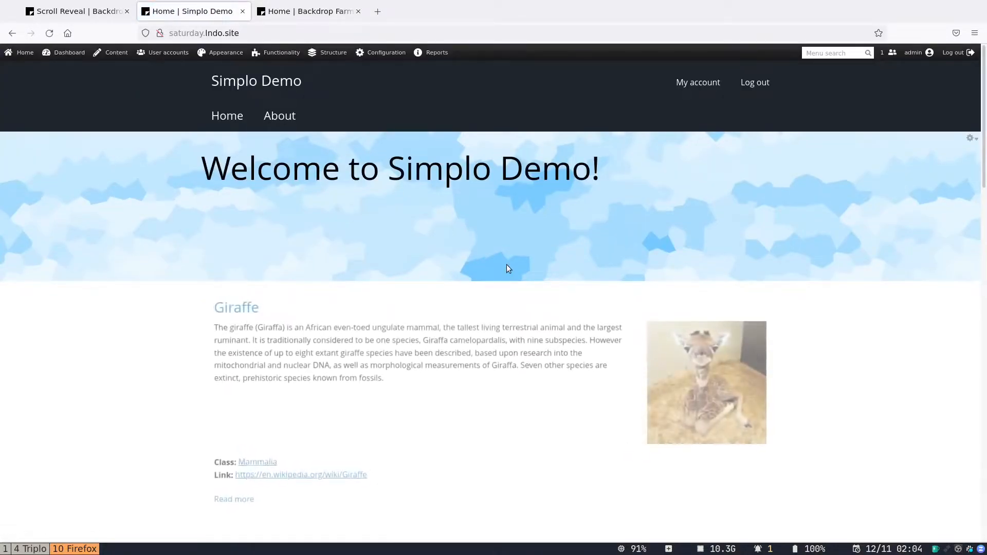
scroll(507, 264, "down", 5)
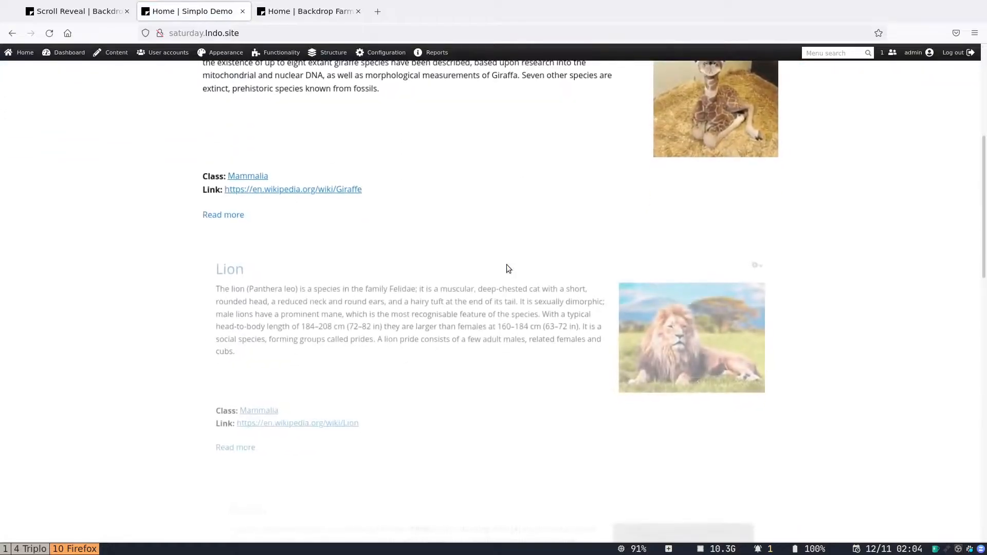
scroll(507, 265, "down", 4)
scroll(507, 269, "down", 1)
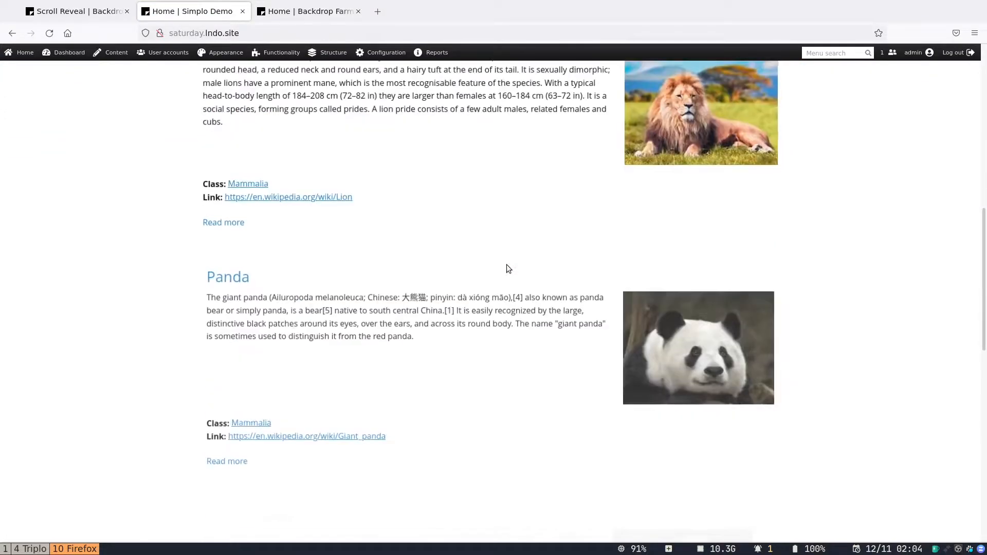
scroll(506, 268, "down", 3)
scroll(507, 268, "down", 6)
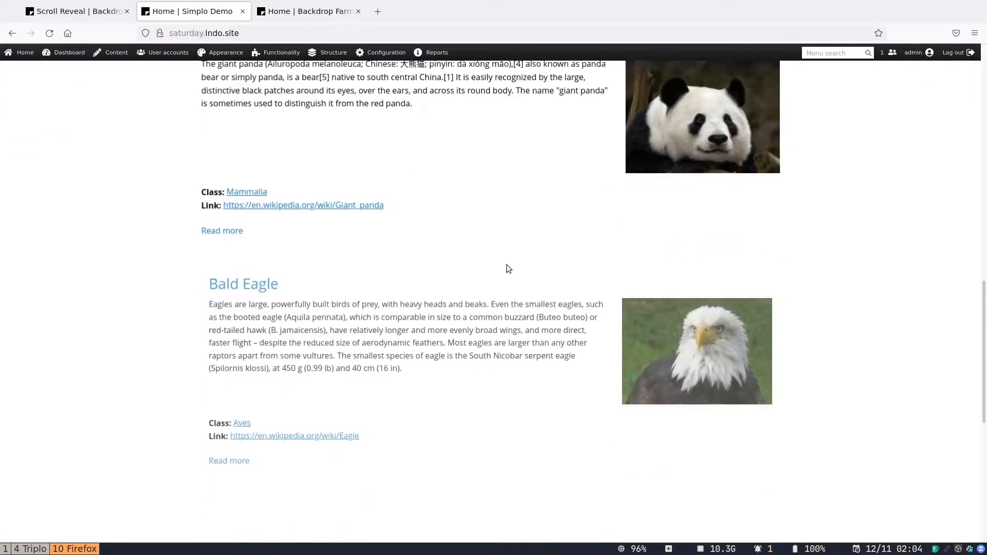
In the Scroll Reveal configuration, set the .view-mode-teaser element's duration to 800 ms and distance to 700 px, and save.
mouse_move(373, 53)
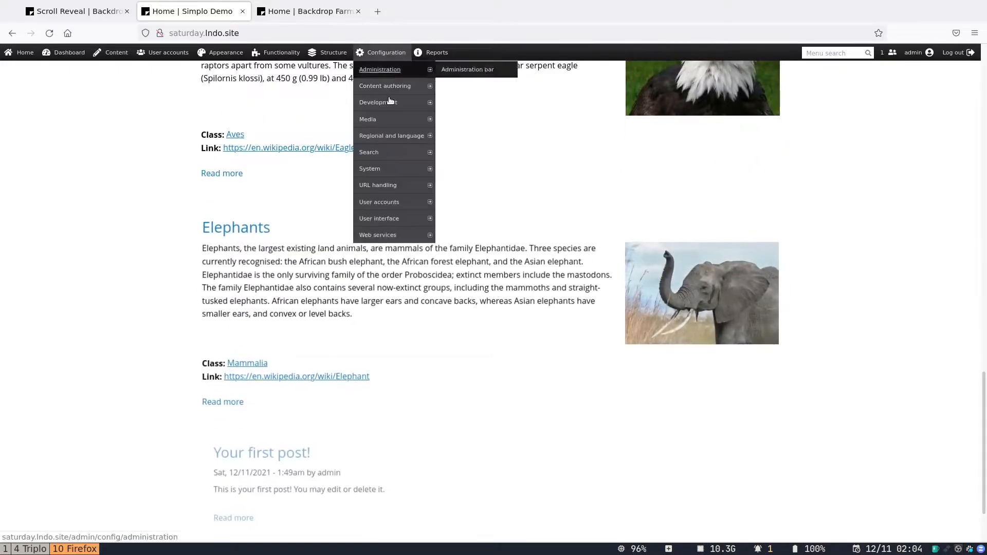
mouse_move(392, 202)
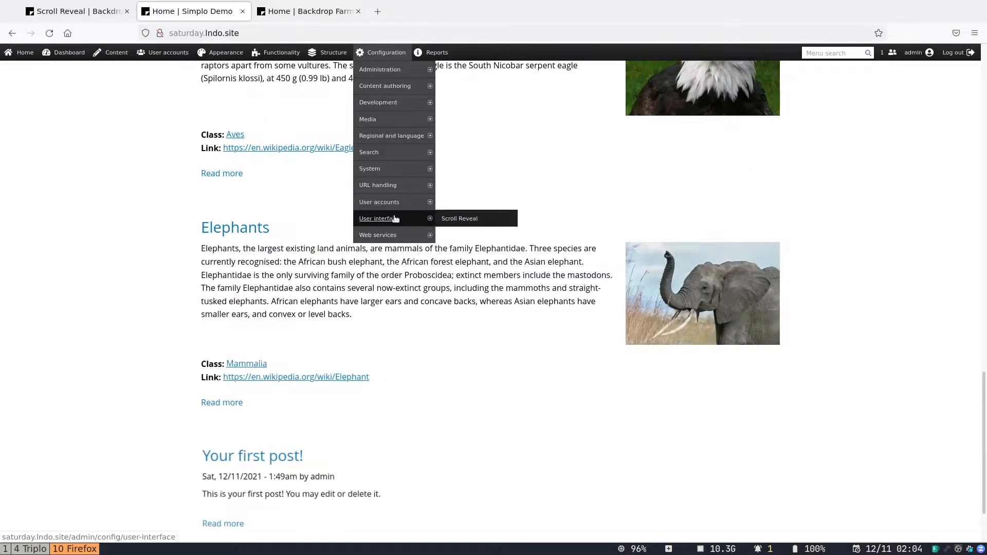
left_click(463, 219)
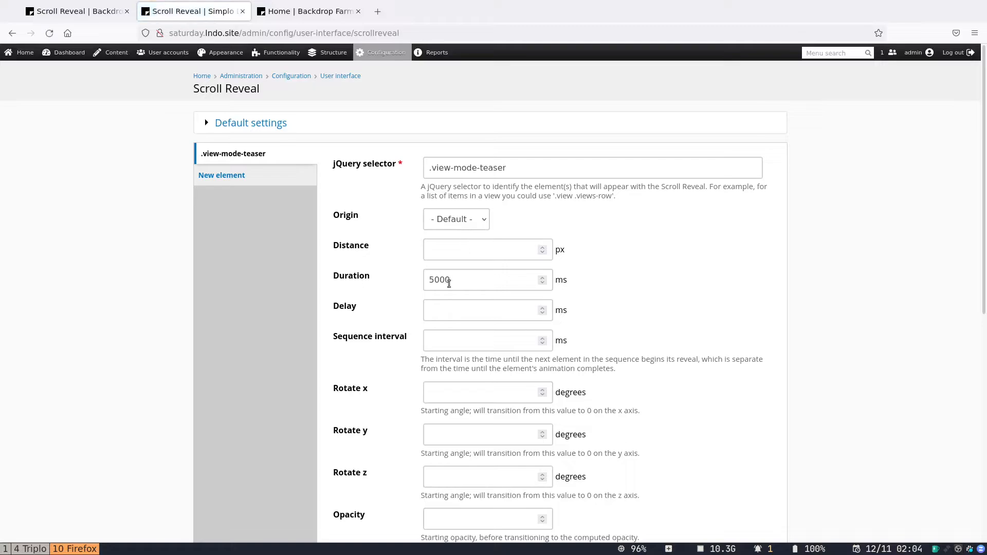
double_click(443, 280)
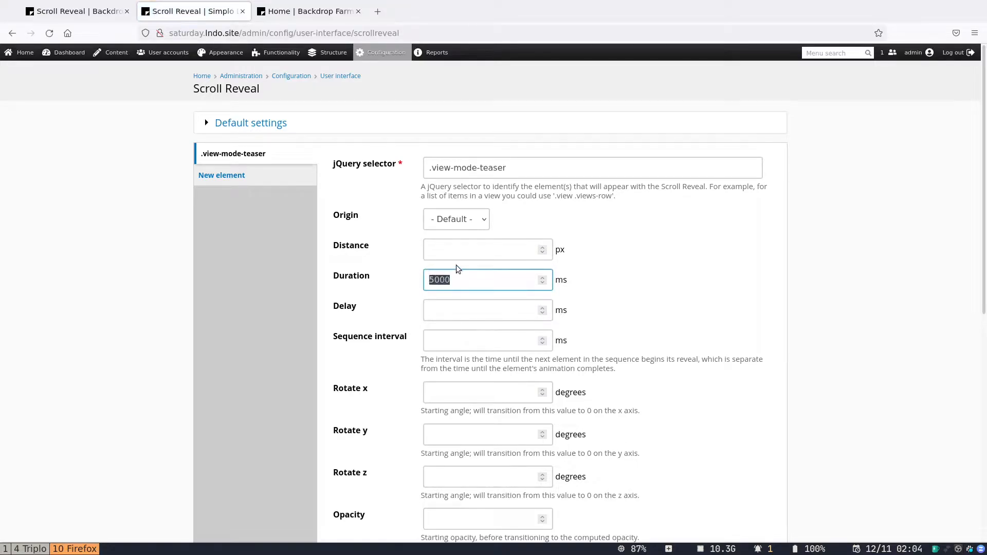
type("6")
type("8")
left_click(441, 250)
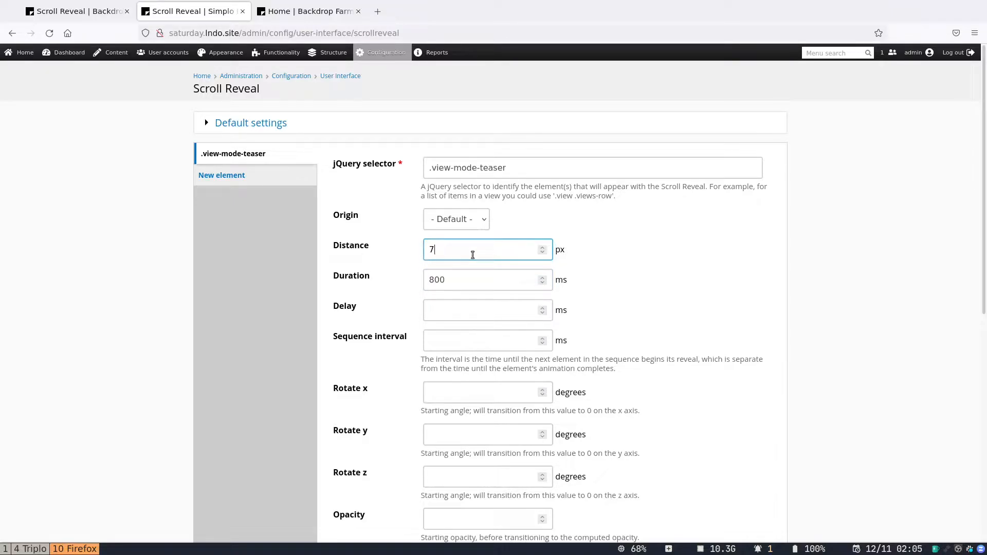
scroll(581, 337, "down", 8)
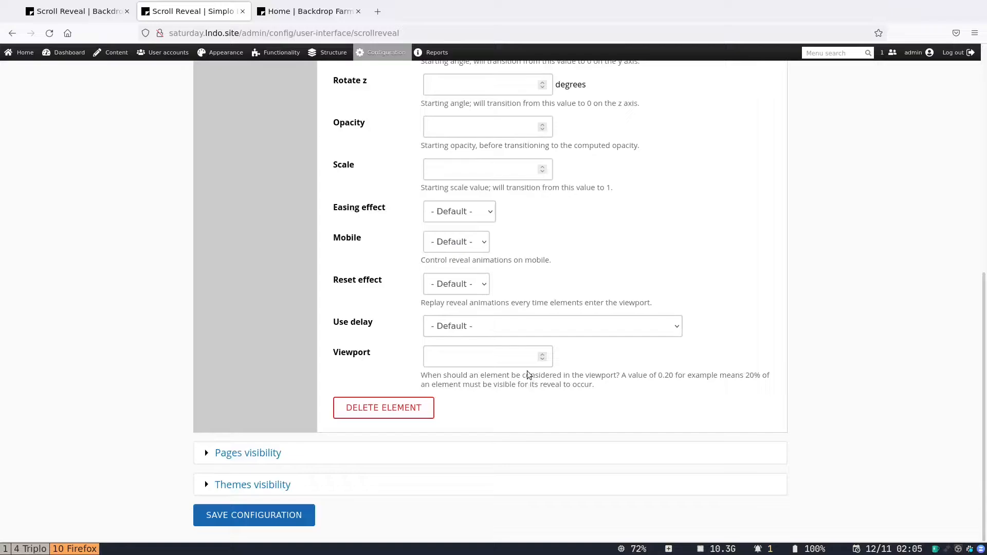
left_click(251, 515)
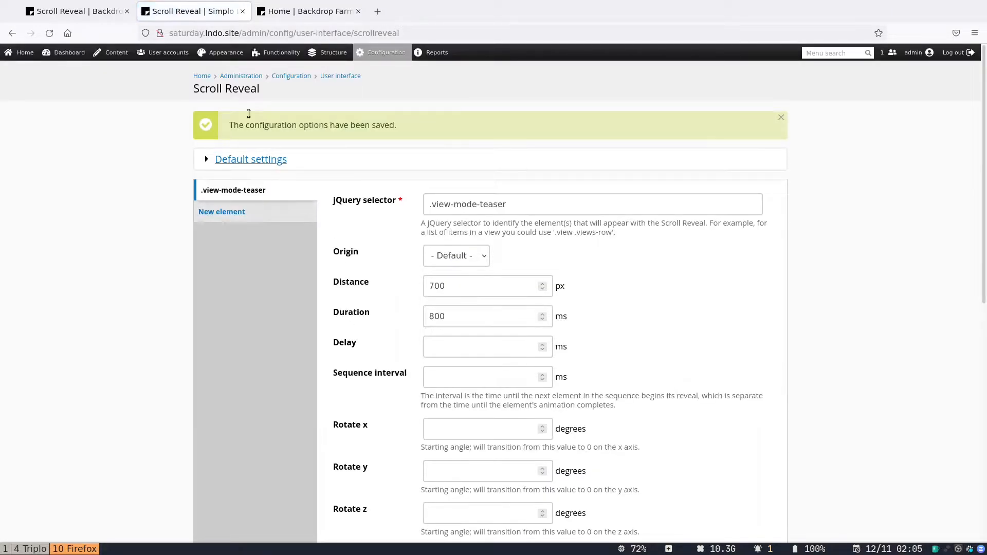
Return to the front page and examine how the teasers travel into place while scrolling.
left_click(202, 76)
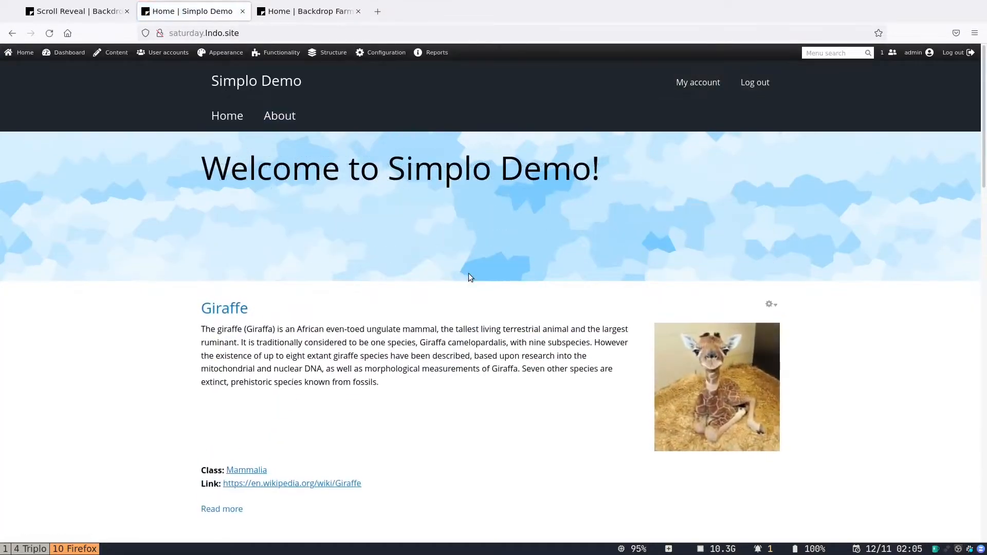
scroll(468, 273, "down", 2)
scroll(469, 276, "down", 8)
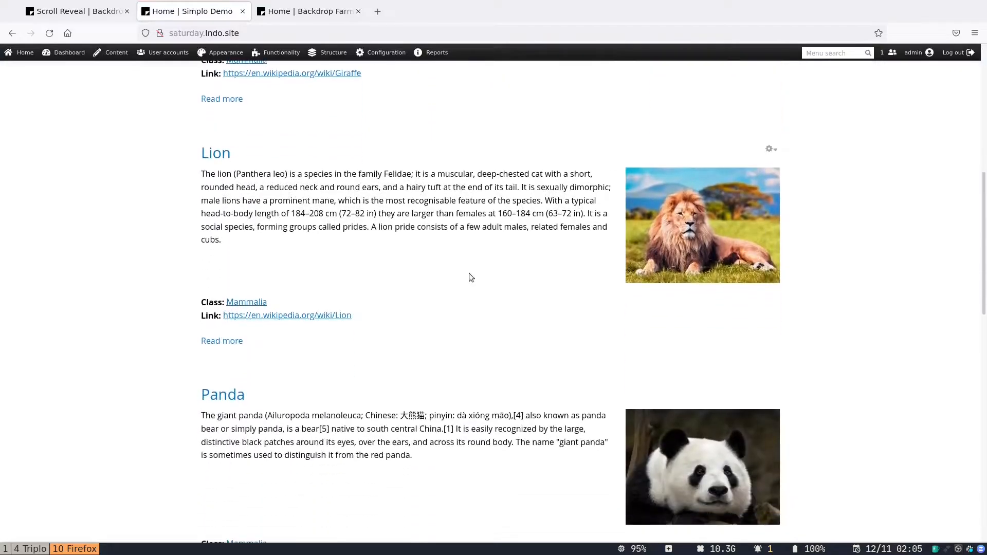
scroll(469, 277, "down", 7)
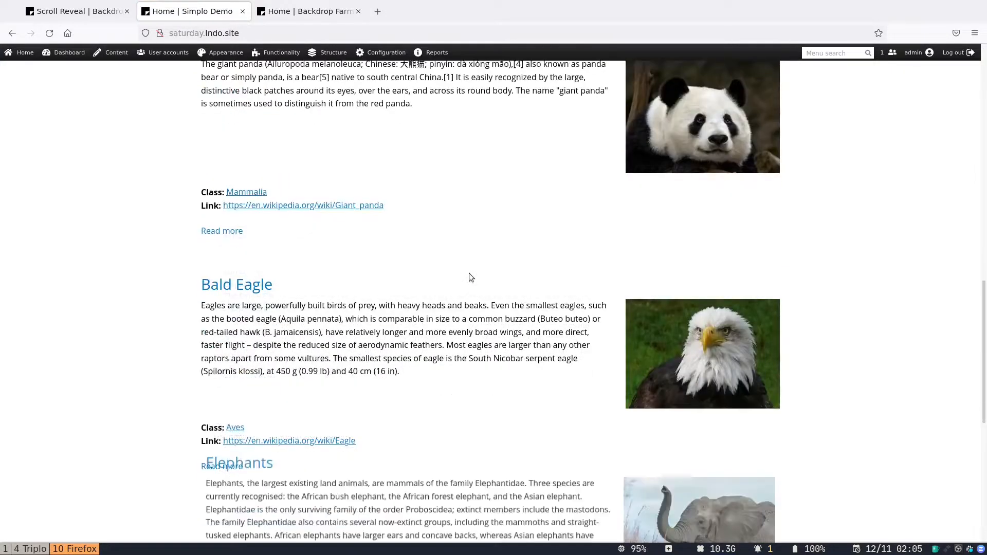
scroll(469, 278, "down", 2)
In the Scroll Reveal configuration, set the .view-mode-teaser element's origin to Left and save.
mouse_move(383, 52)
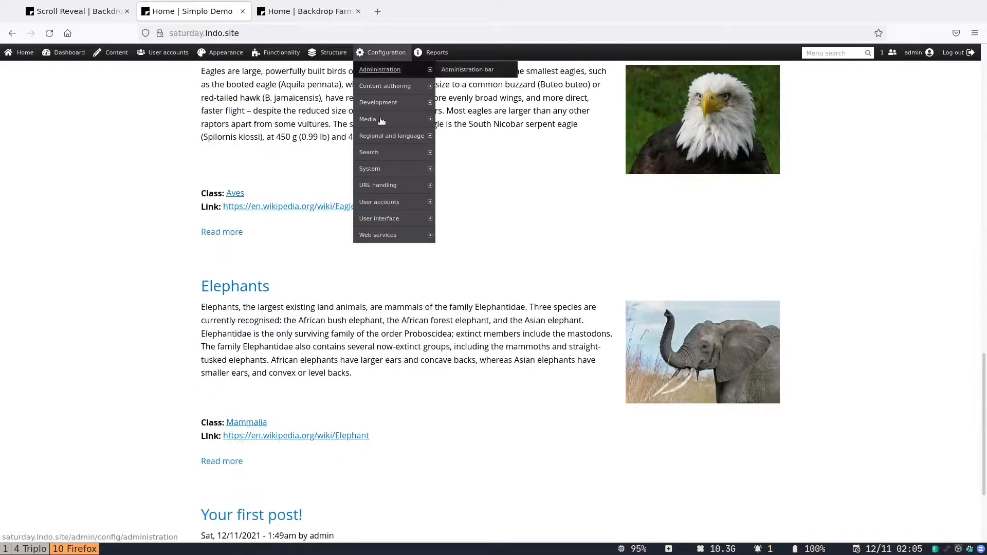
mouse_move(385, 218)
left_click(453, 218)
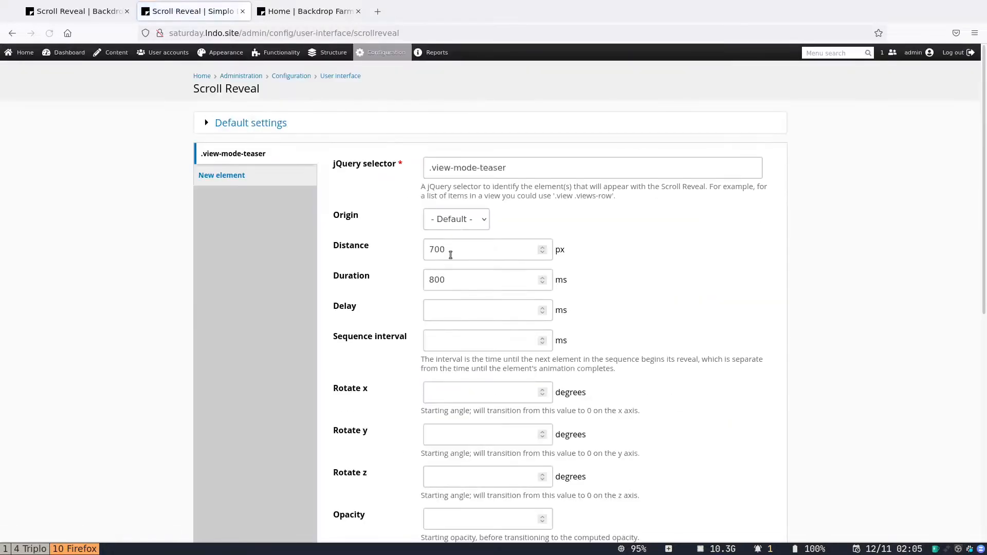
left_click(453, 222)
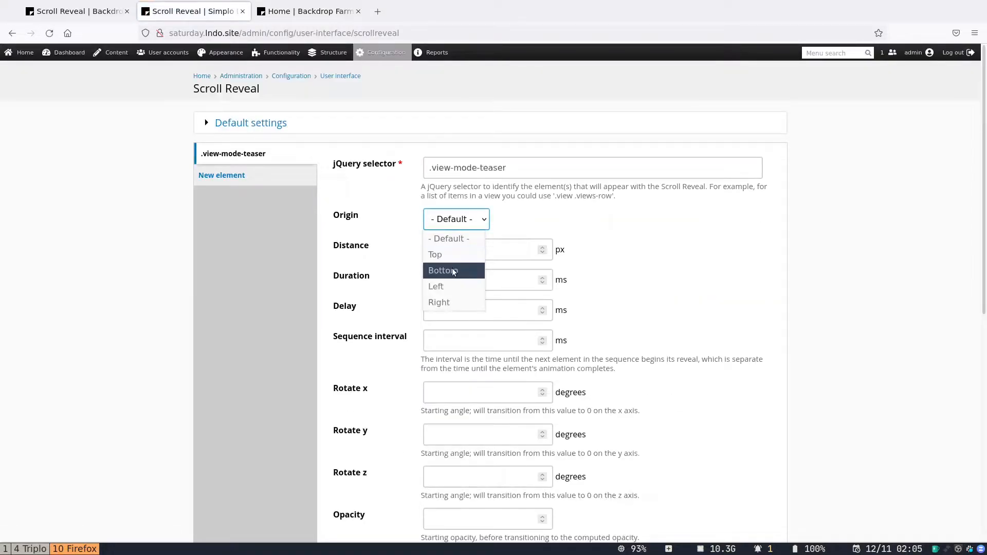
left_click(443, 286)
scroll(319, 359, "down", 7)
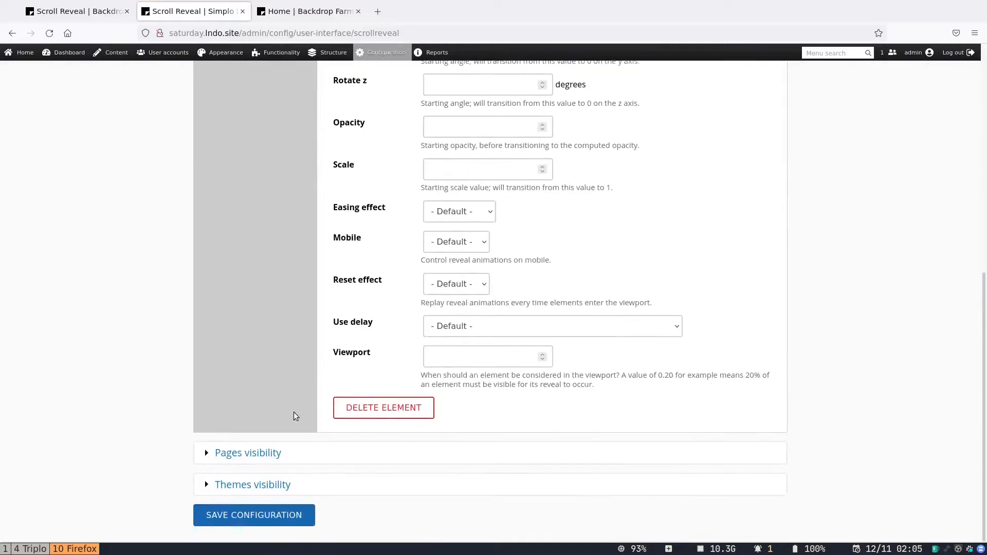
Examine the direction from which the Lion, Panda, Bald Eagle and Elephants teasers enter the front page.
scroll(408, 273, "down", 8)
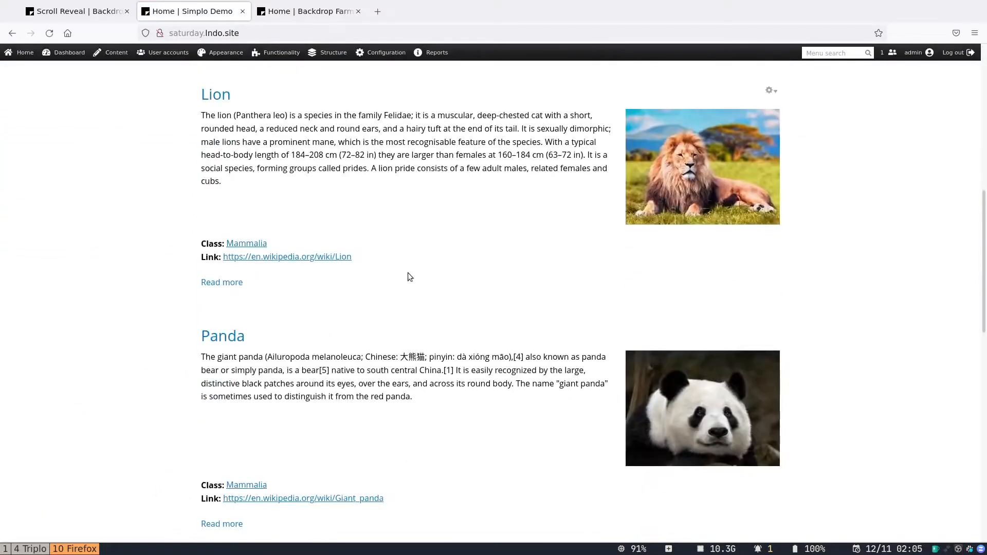
scroll(410, 276, "down", 8)
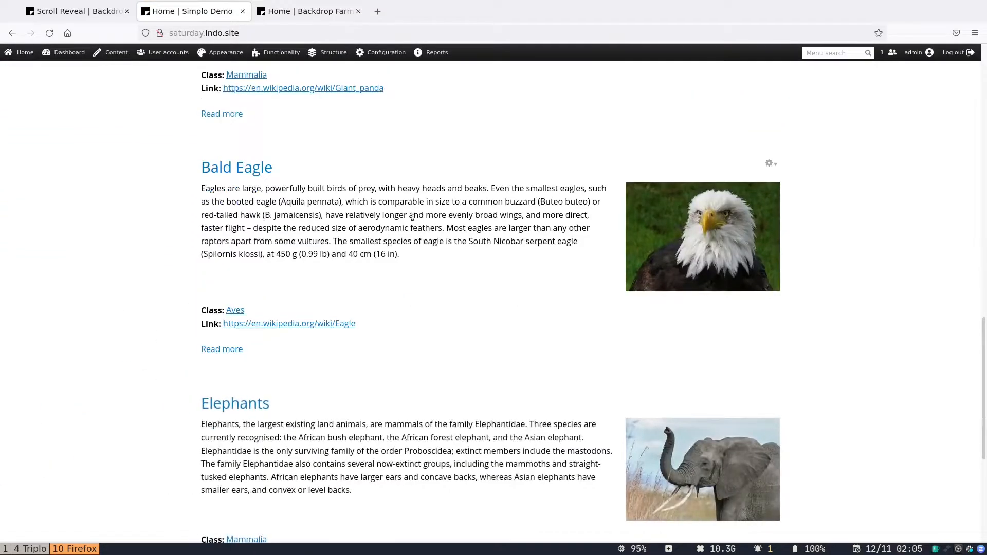
In the Scroll Reveal configuration, set the .view-mode-teaser element's Rotate y to 85 degrees and save.
left_click(473, 220)
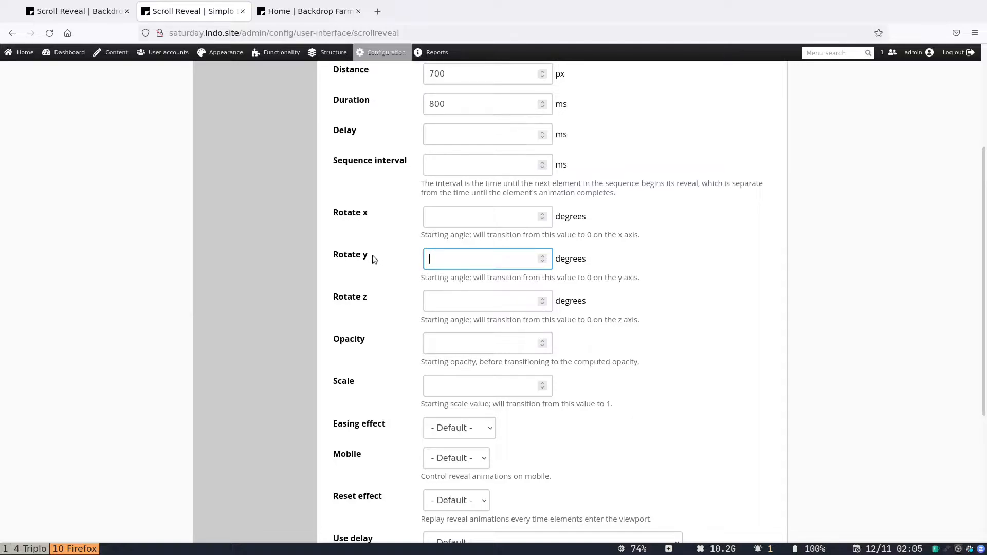
type("90")
scroll(271, 463, "down", 4)
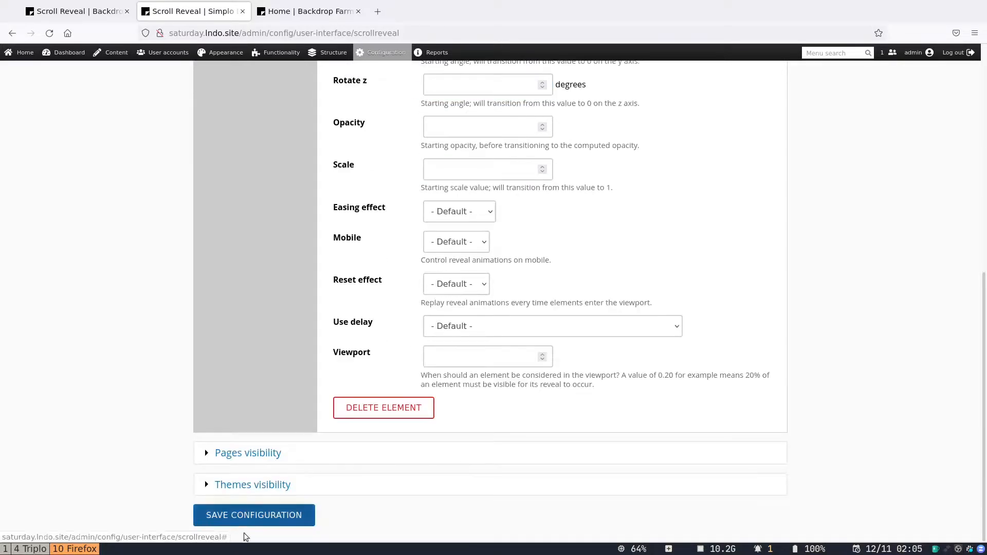
left_click(254, 515)
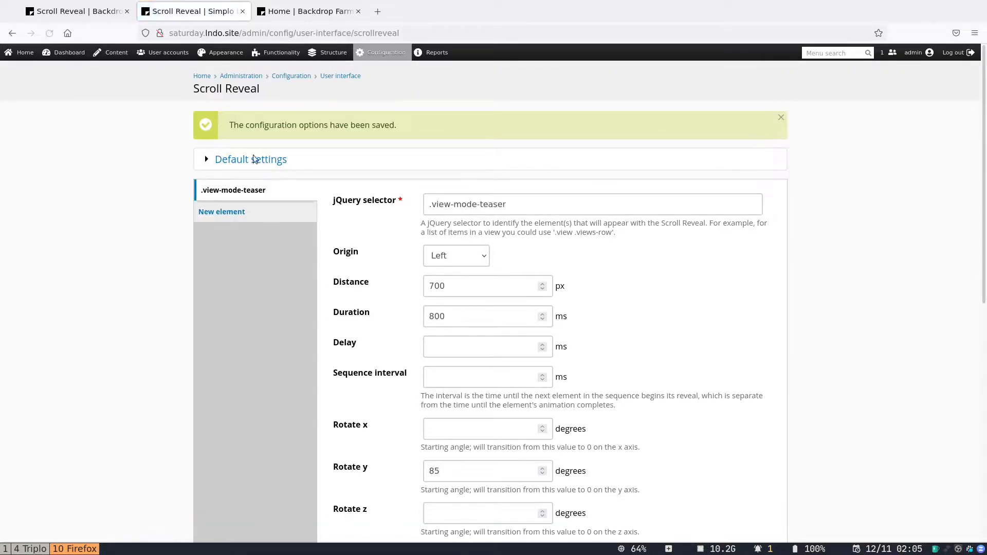
Return to the front page and examine how the teasers turn around the y axis while scrolling.
left_click(202, 76)
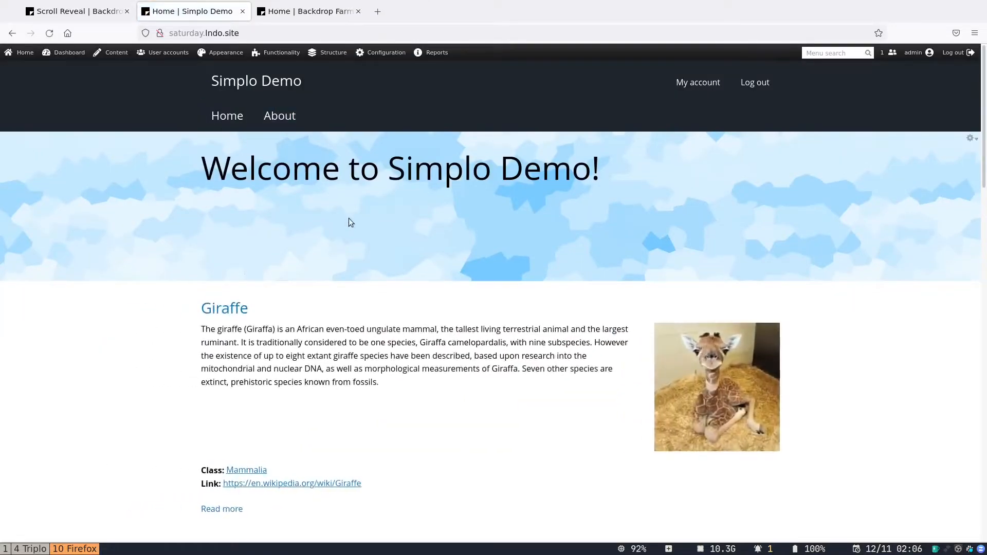
scroll(349, 222, "down", 4)
scroll(349, 222, "down", 5)
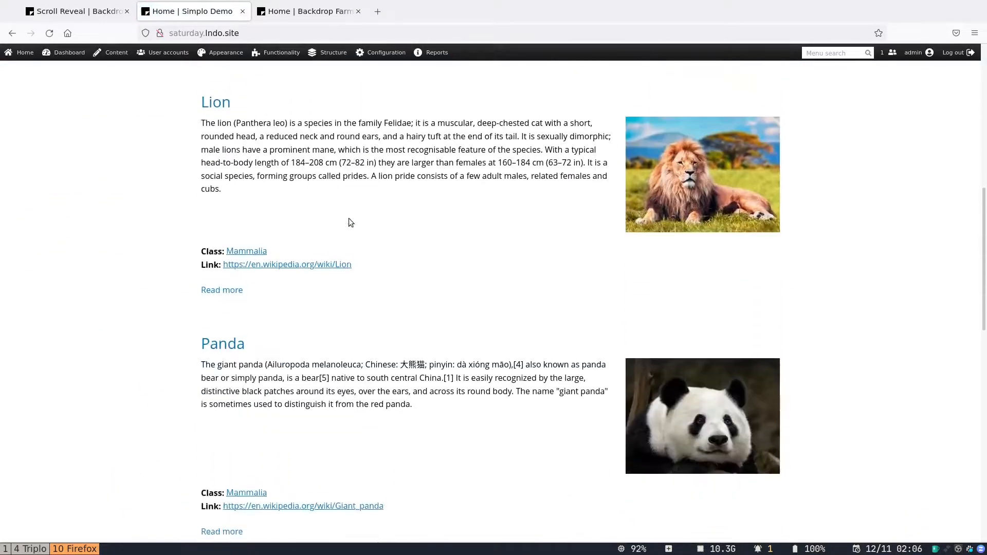
scroll(348, 222, "down", 5)
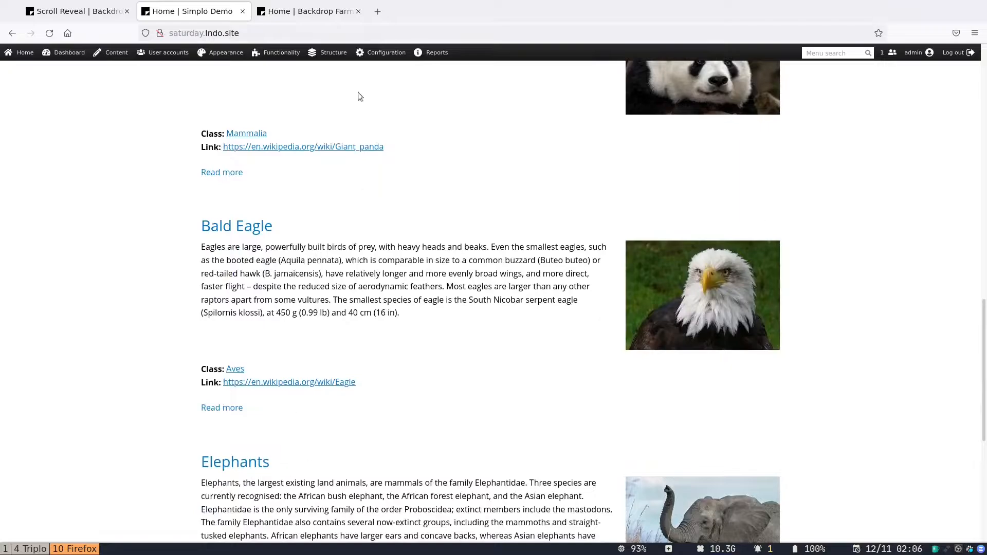
In the Scroll Reveal configuration, set the .view-mode-teaser element's duration to 5000 ms and save.
mouse_move(329, 56)
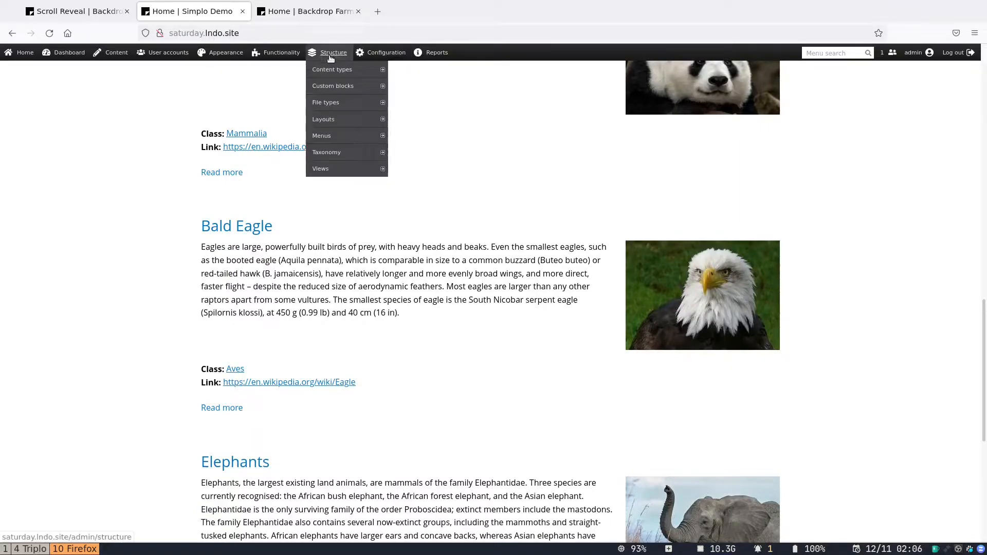
mouse_move(363, 57)
mouse_move(388, 220)
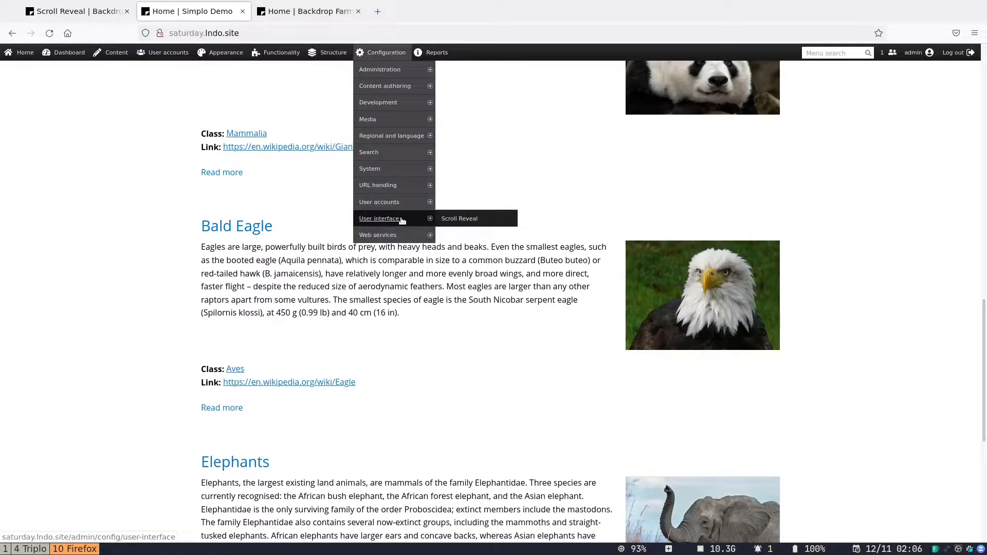
left_click(470, 216)
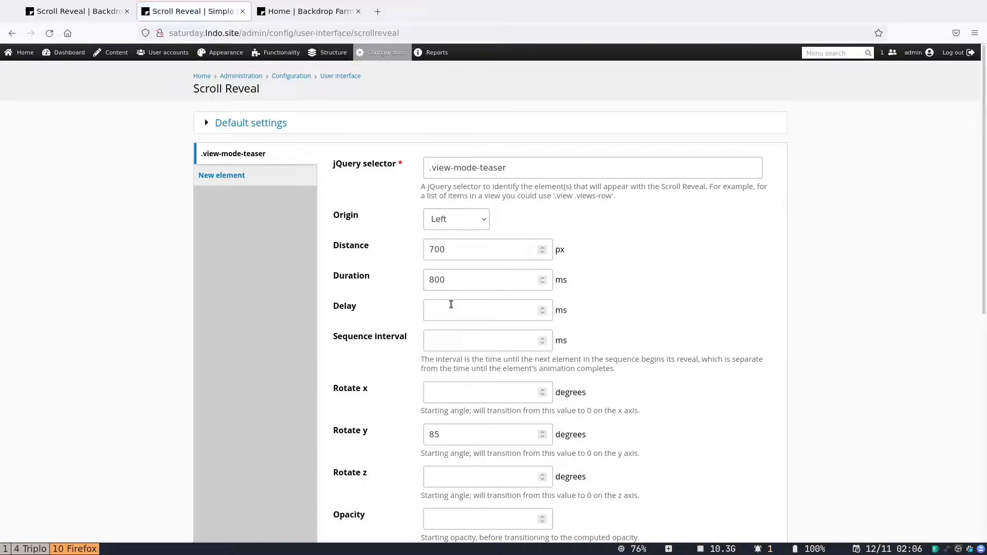
left_click_drag(452, 279, 371, 281)
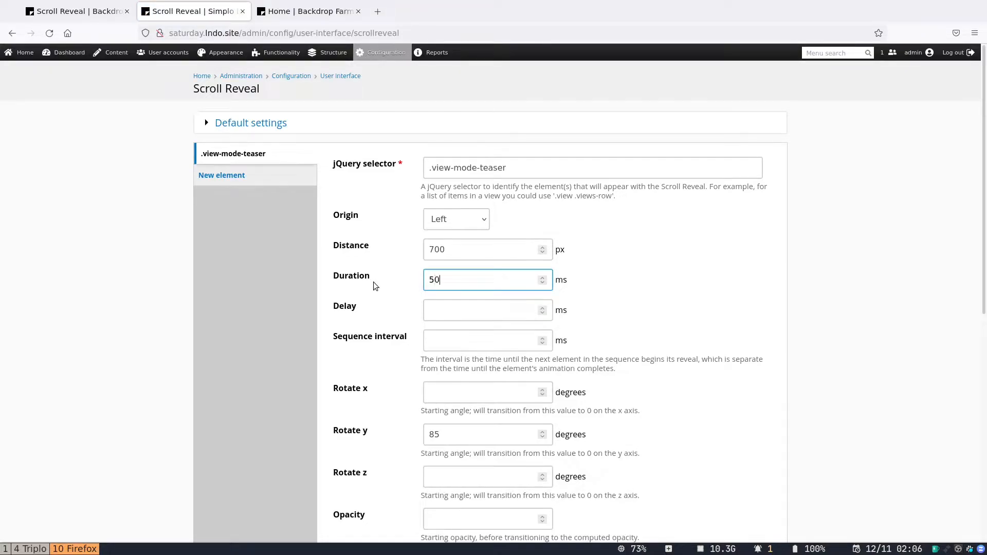
scroll(452, 362, "down", 5)
scroll(451, 360, "up", 3)
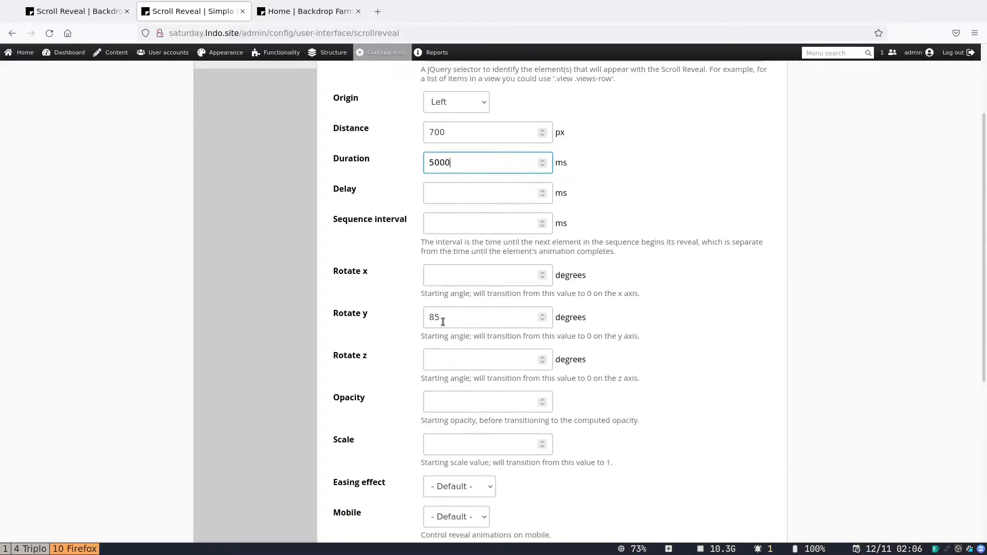
scroll(447, 319, "down", 5)
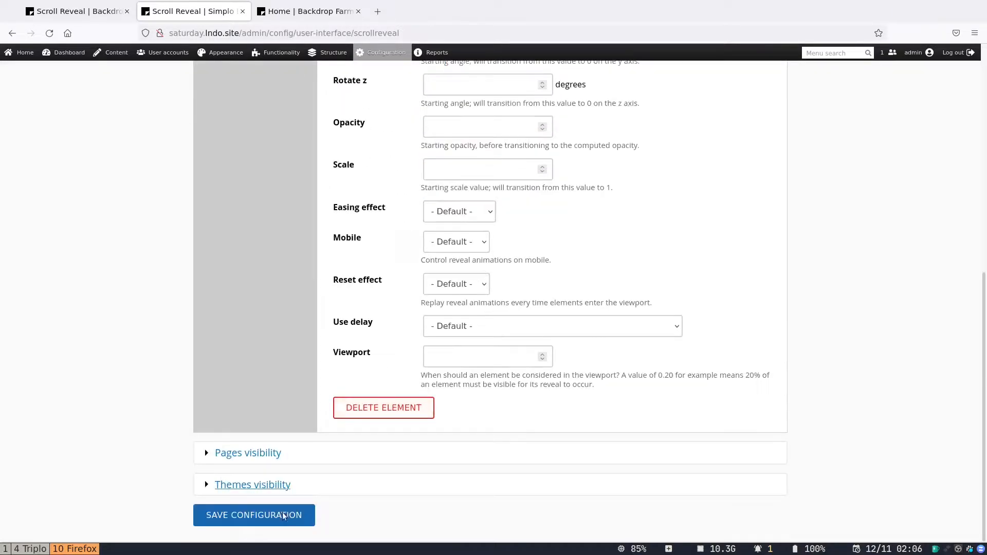
left_click(257, 514)
Return to the front page and examine the y-axis rotation of every teaser at the 5000 ms duration.
left_click(202, 75)
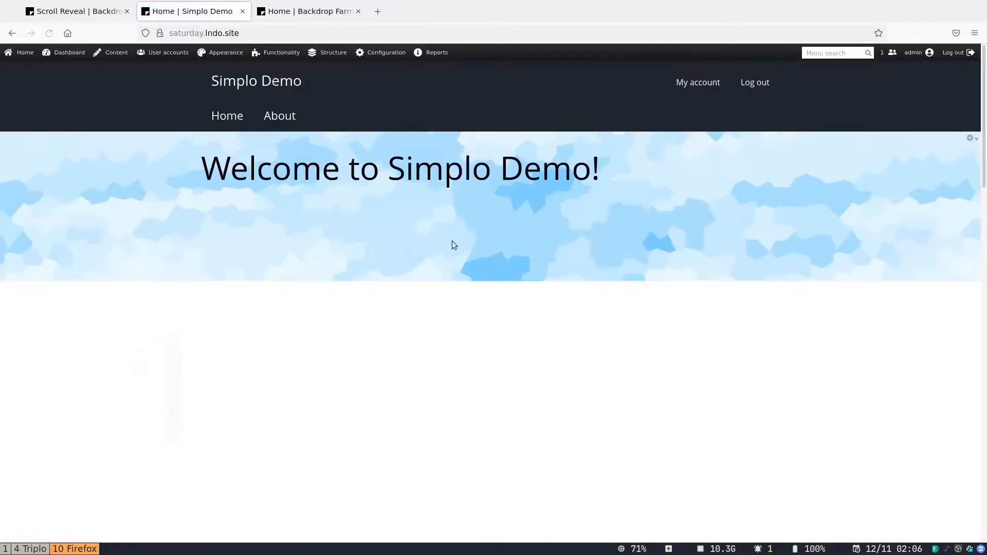
scroll(452, 242, "down", 3)
scroll(452, 241, "down", 4)
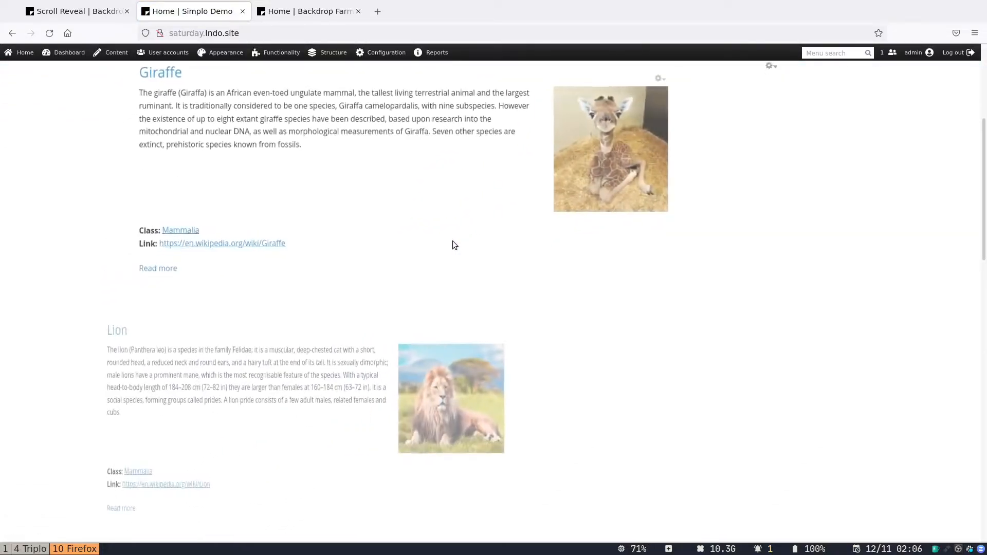
scroll(452, 241, "down", 8)
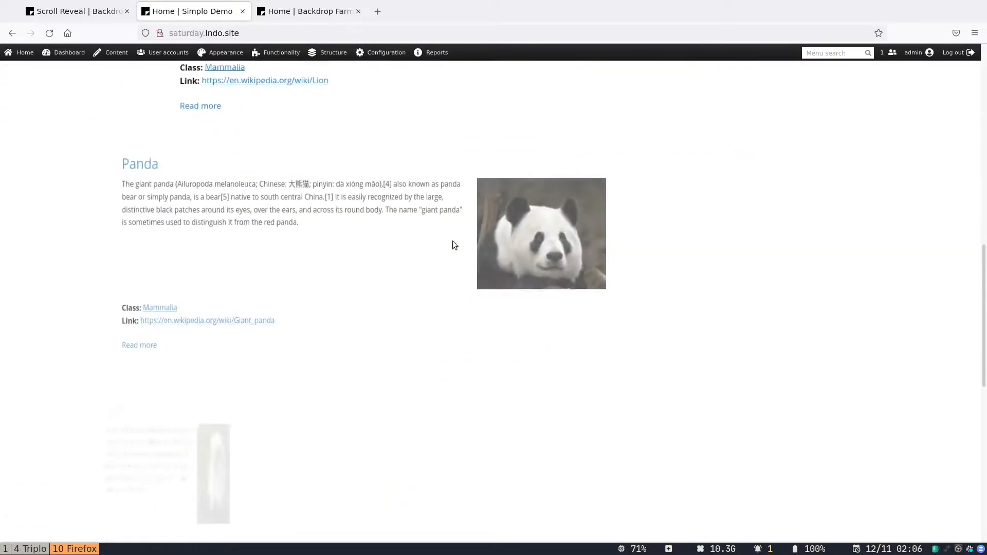
scroll(452, 241, "down", 5)
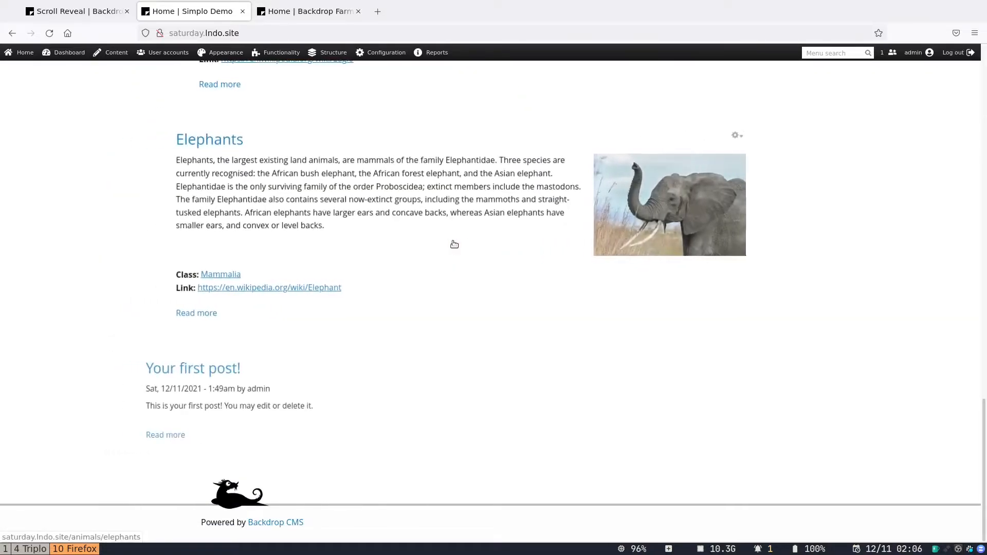
scroll(454, 243, "up", 6)
scroll(453, 241, "up", 10)
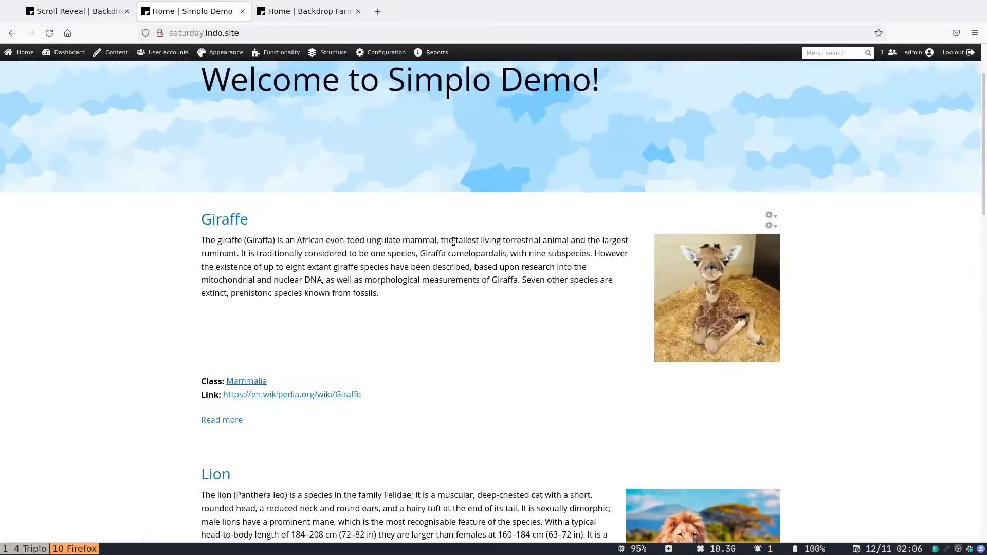
Go back to the Scroll Reveal configuration, clear Rotate y, set Rotate x to 90 degrees and save.
key("alt+Left")
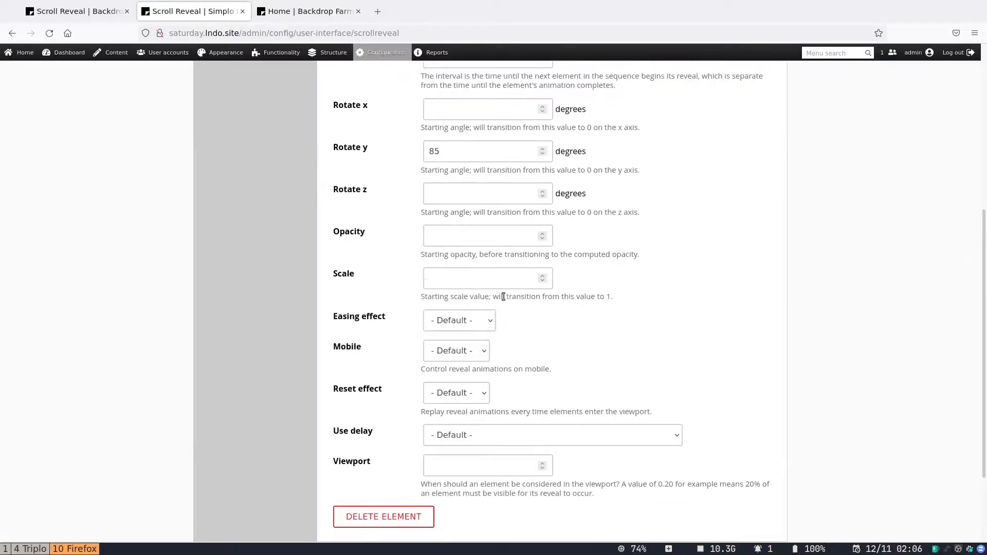
left_click_drag(446, 318, 410, 318)
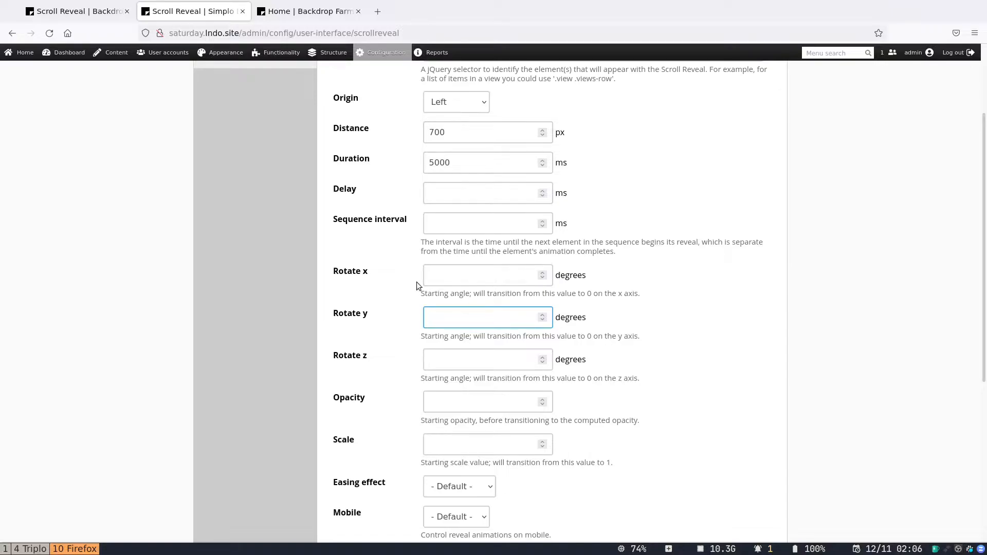
left_click(438, 273)
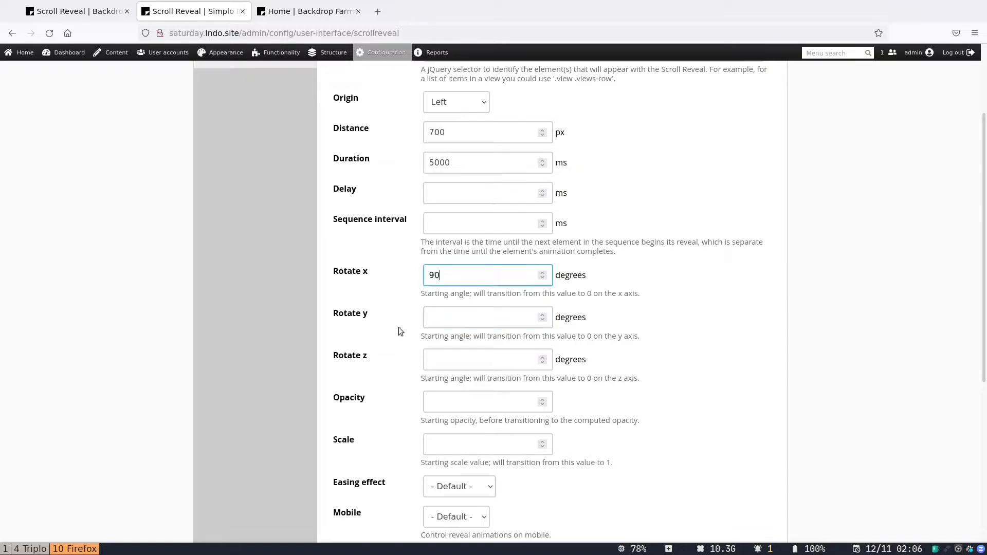
scroll(344, 347, "down", 1)
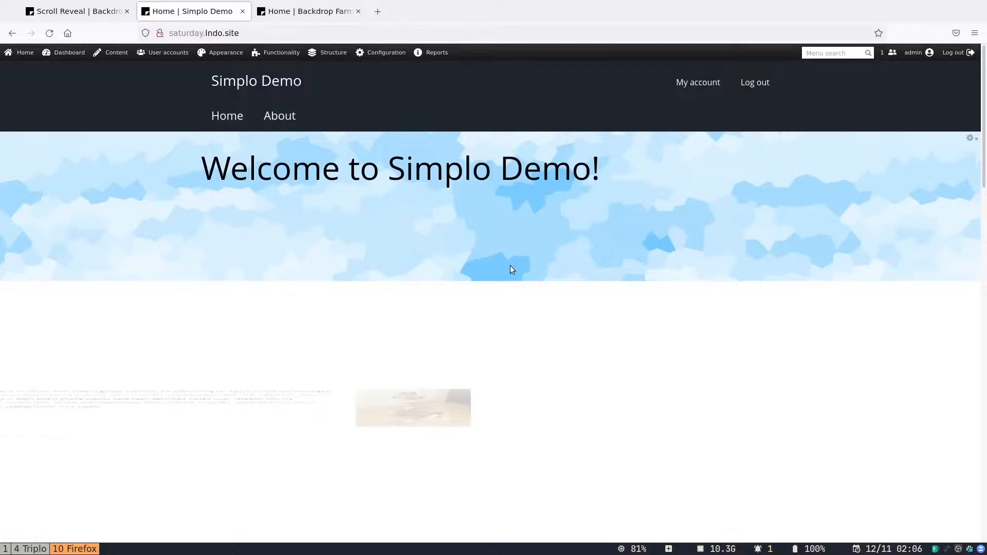
Examine how the front-page teasers, from Giraffe to Your first post!, unfold around the x axis while scrolling.
scroll(510, 265, "down", 3)
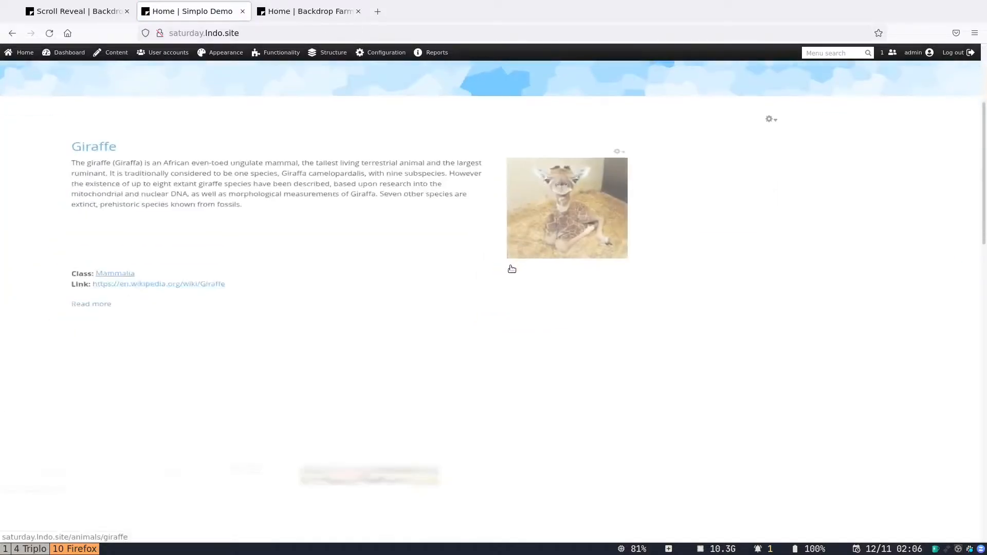
scroll(511, 268, "down", 8)
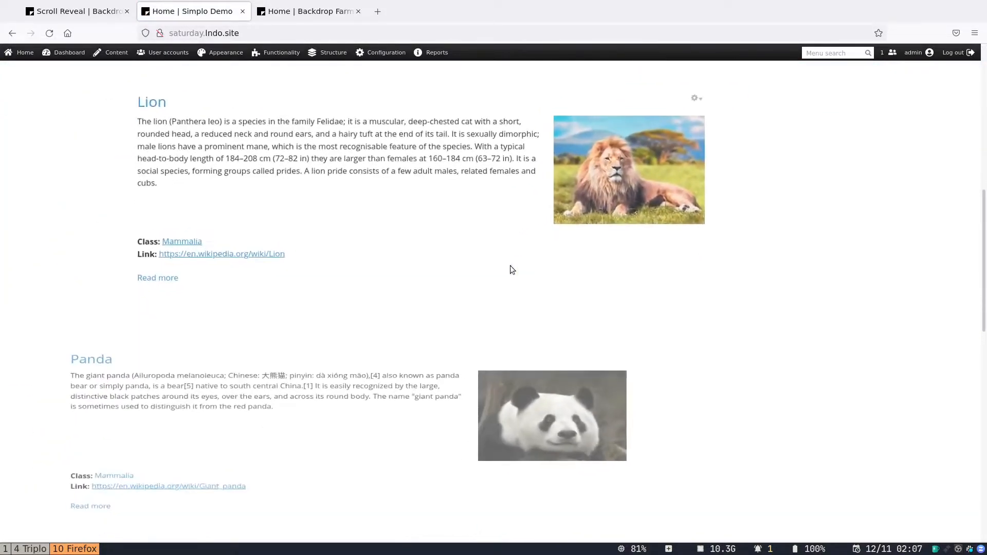
scroll(510, 267, "down", 6)
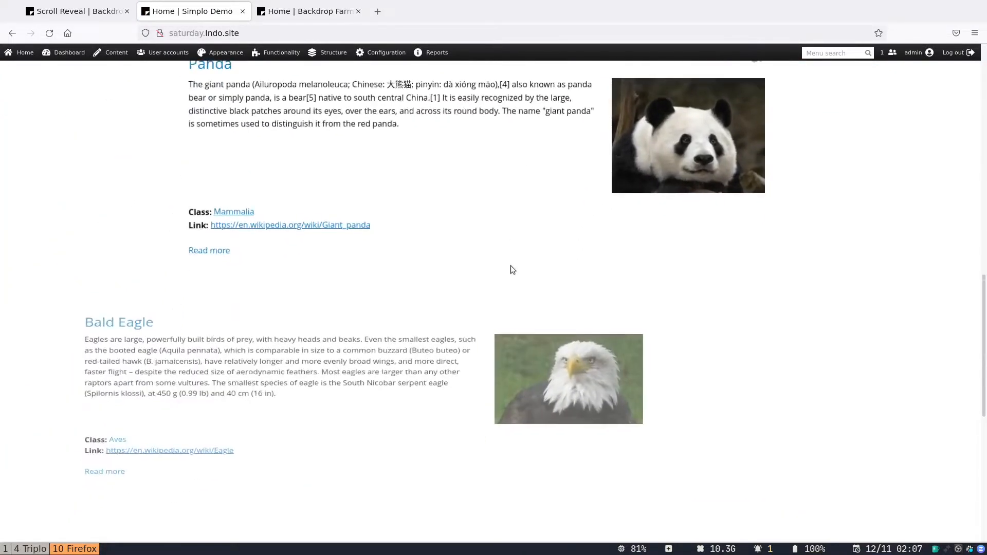
scroll(511, 267, "down", 6)
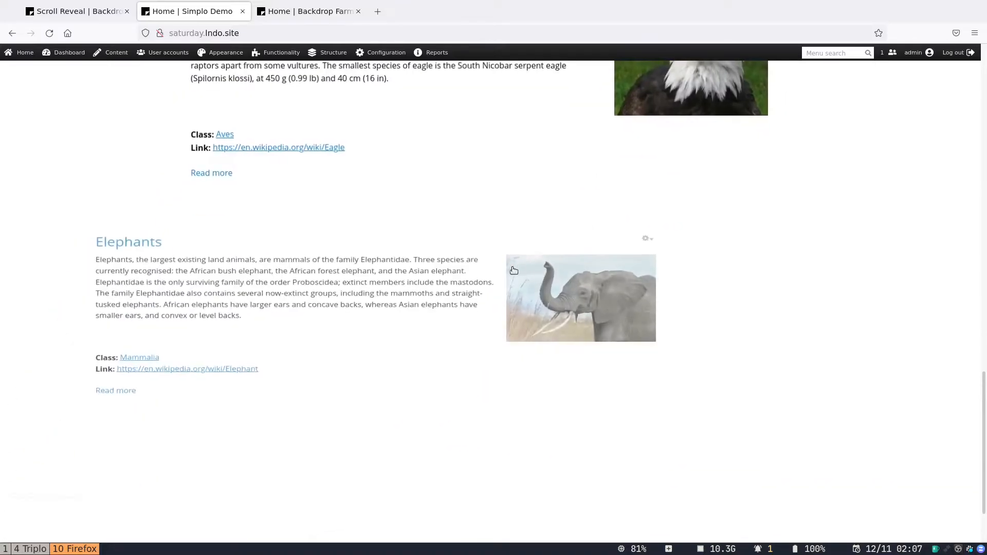
scroll(513, 270, "down", 3)
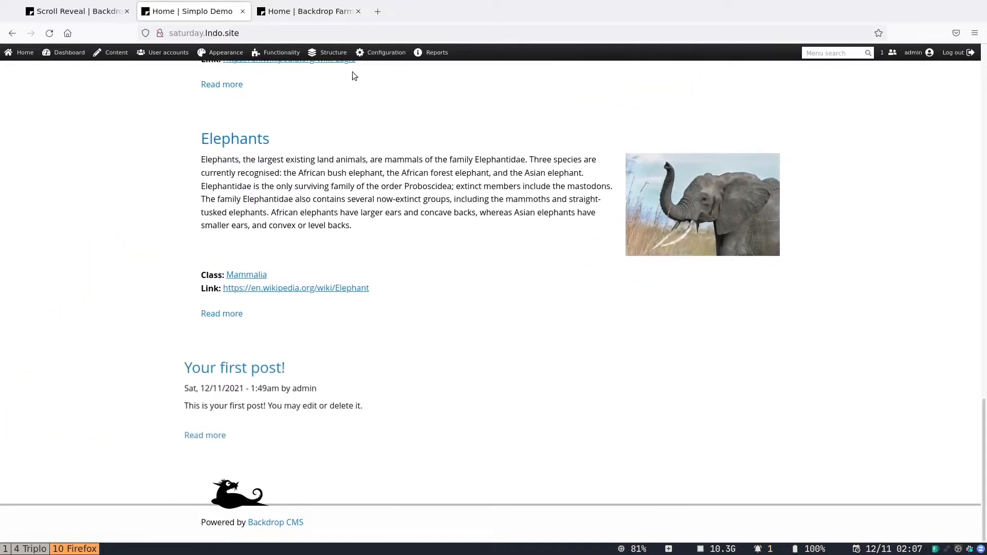
In the Scroll Reveal configuration, clear the .view-mode-teaser element's Rotate x, set Rotate z to 90 degrees and save.
mouse_move(379, 55)
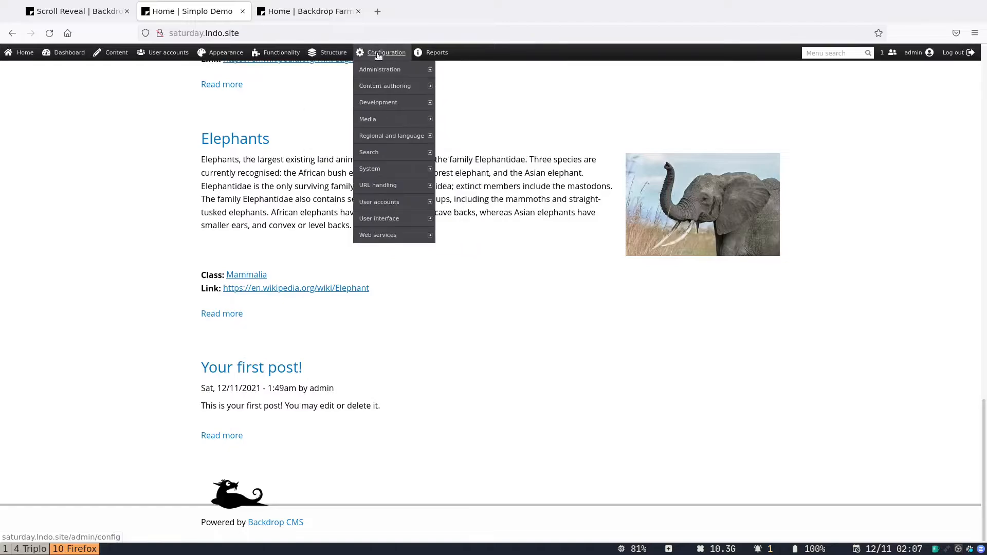
mouse_move(386, 218)
left_click(463, 218)
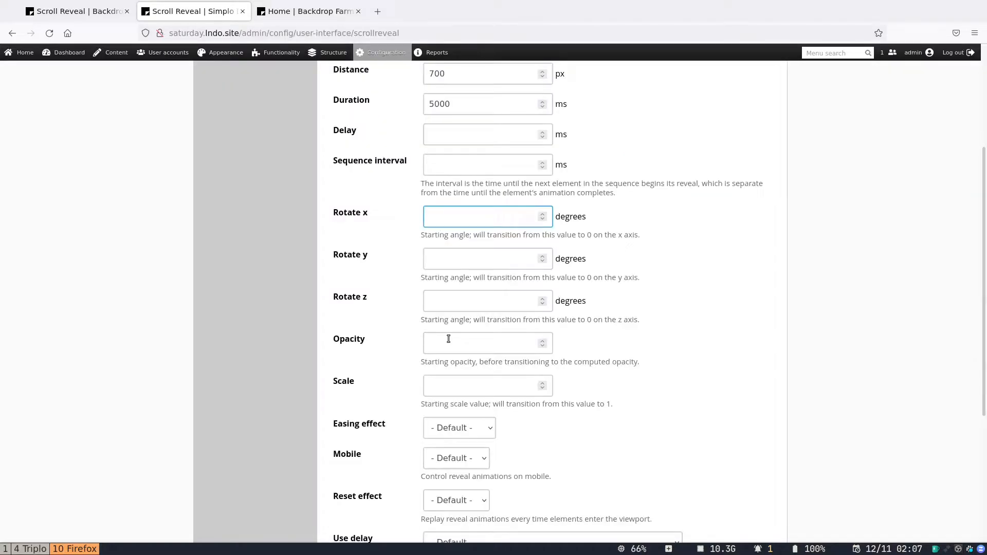
left_click(449, 305)
type("90")
scroll(363, 336, "down", 5)
left_click(254, 515)
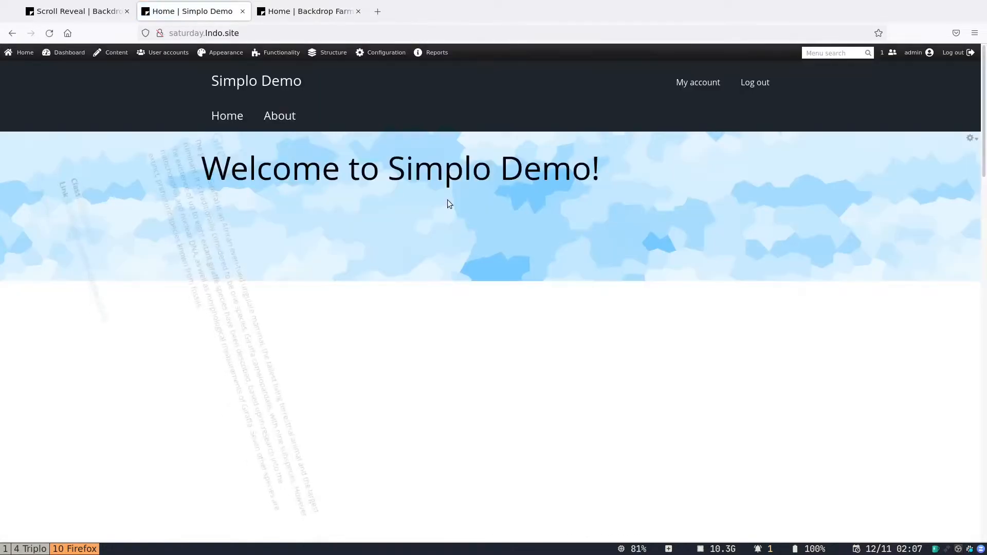
Examine how the Giraffe, Lion, Panda, Bald Eagle and Elephants teasers swing around the z axis on the front page.
scroll(447, 204, "down", 5)
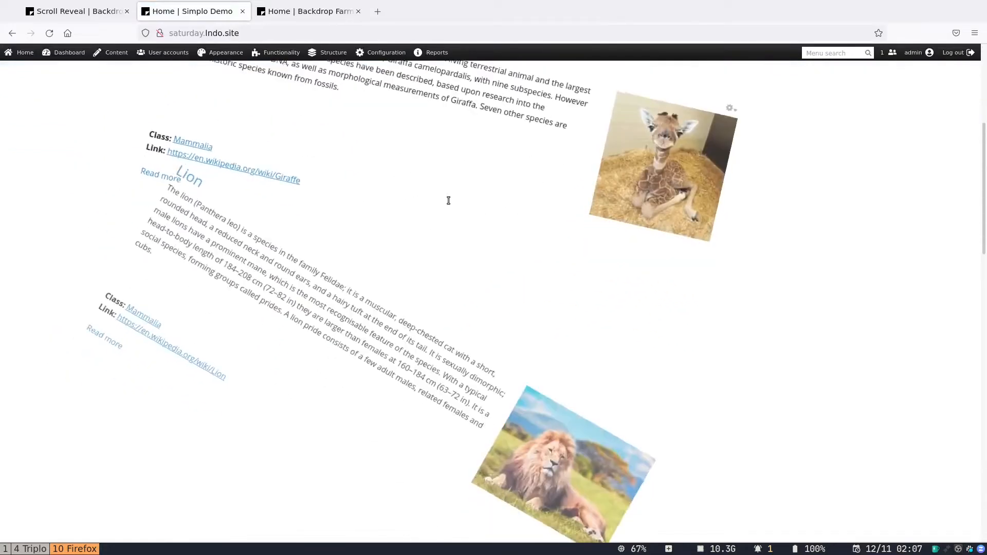
scroll(448, 201, "down", 3)
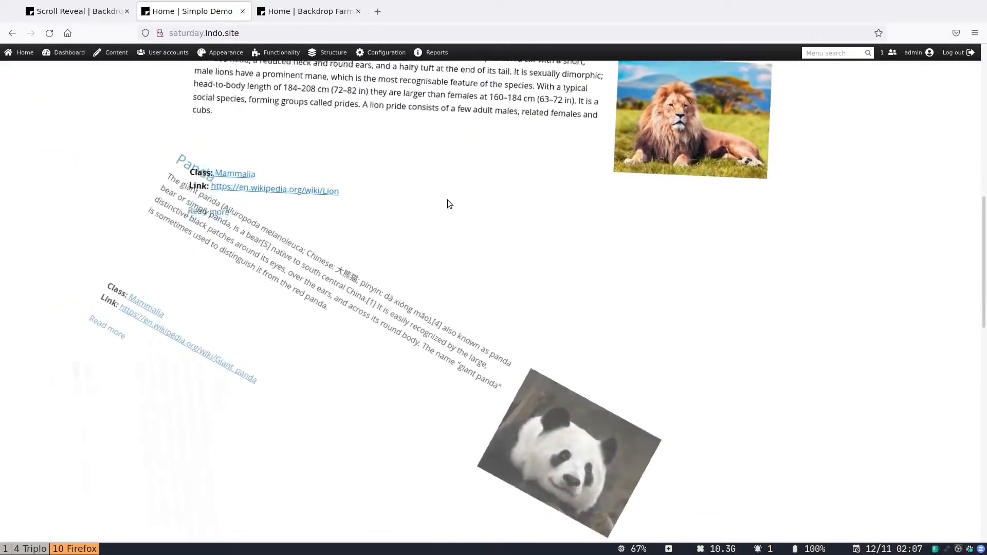
scroll(447, 200, "down", 5)
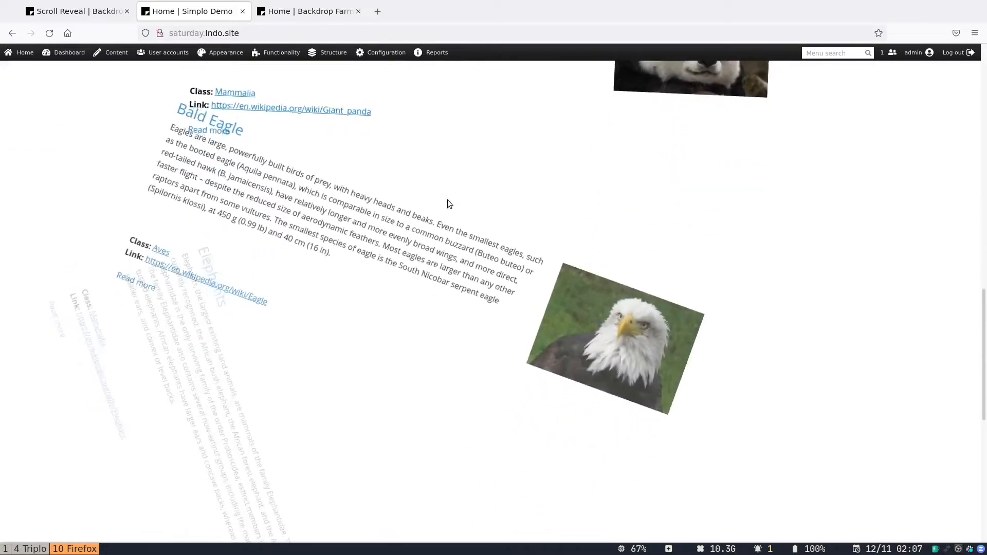
Go back to the Scroll Reveal configuration, set the .view-mode-teaser element's starting Opacity to .25 and save.
mouse_move(375, 57)
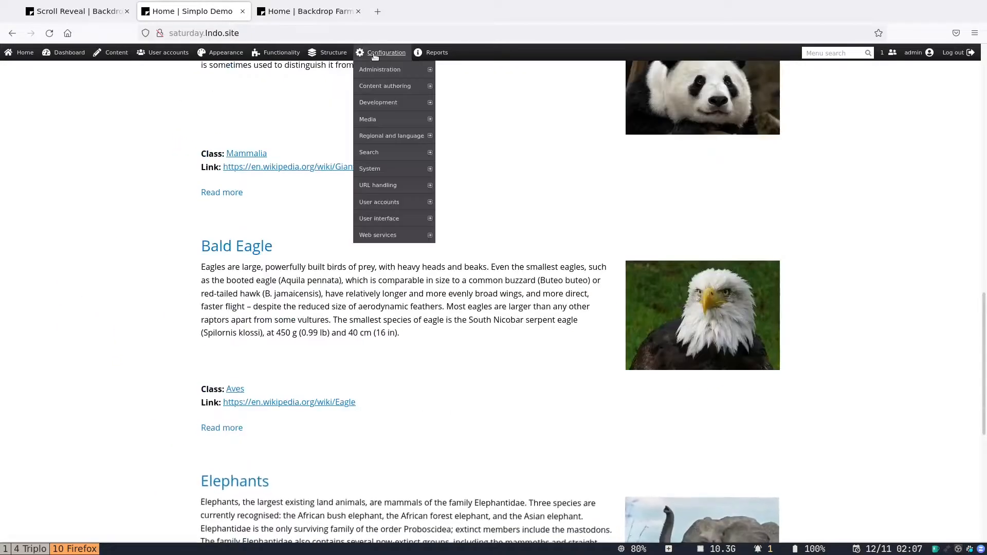
mouse_move(379, 224)
left_click(457, 218)
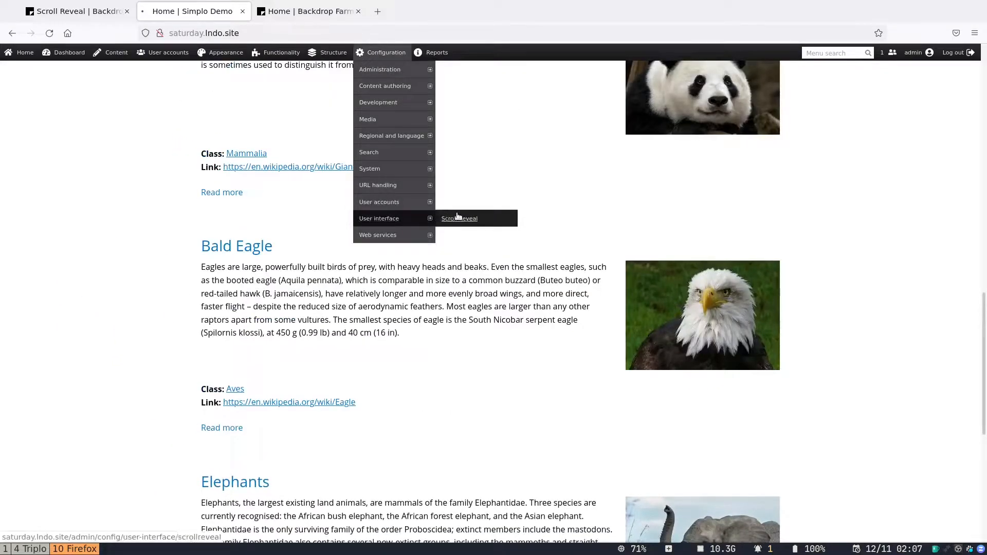
scroll(438, 327, "down", 2)
scroll(438, 327, "down", 2)
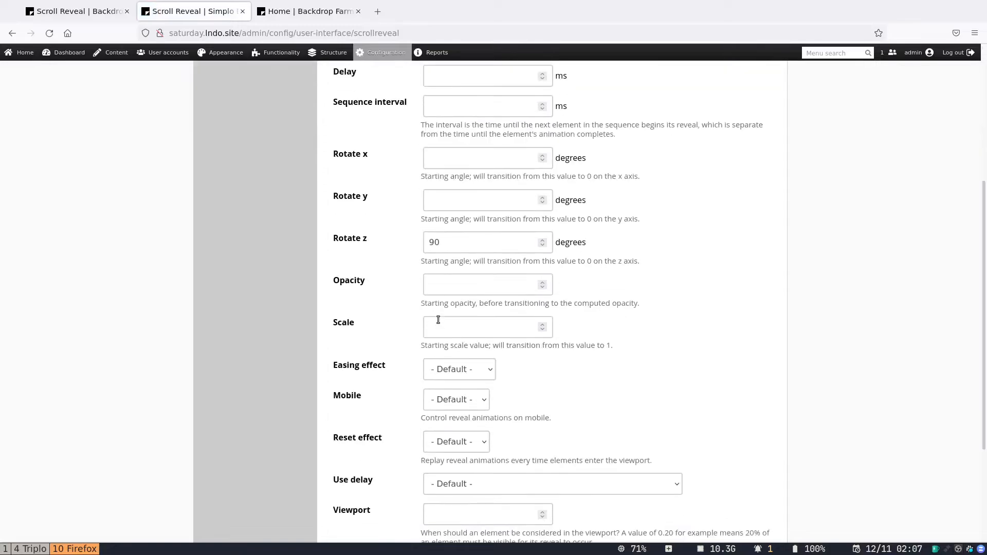
left_click(449, 285)
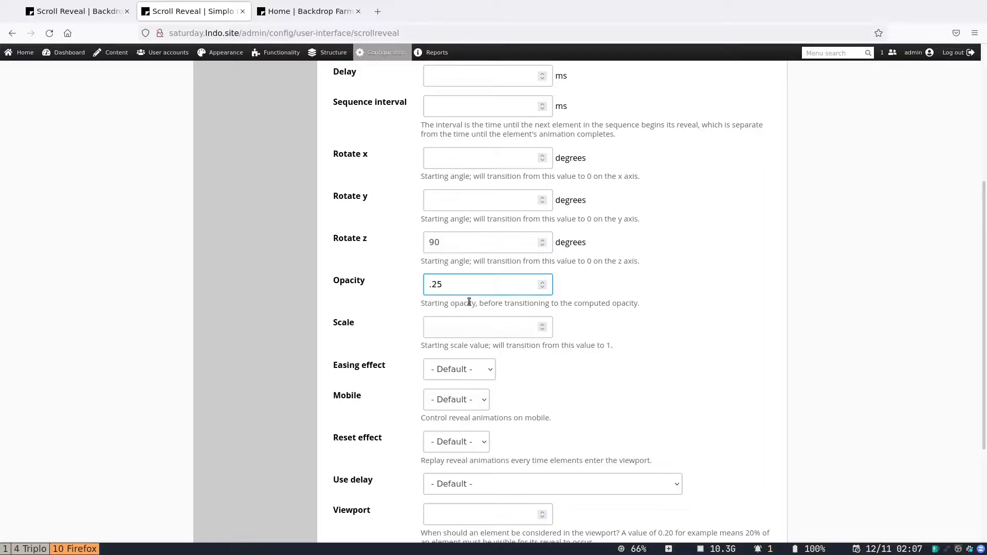
scroll(448, 337, "down", 3)
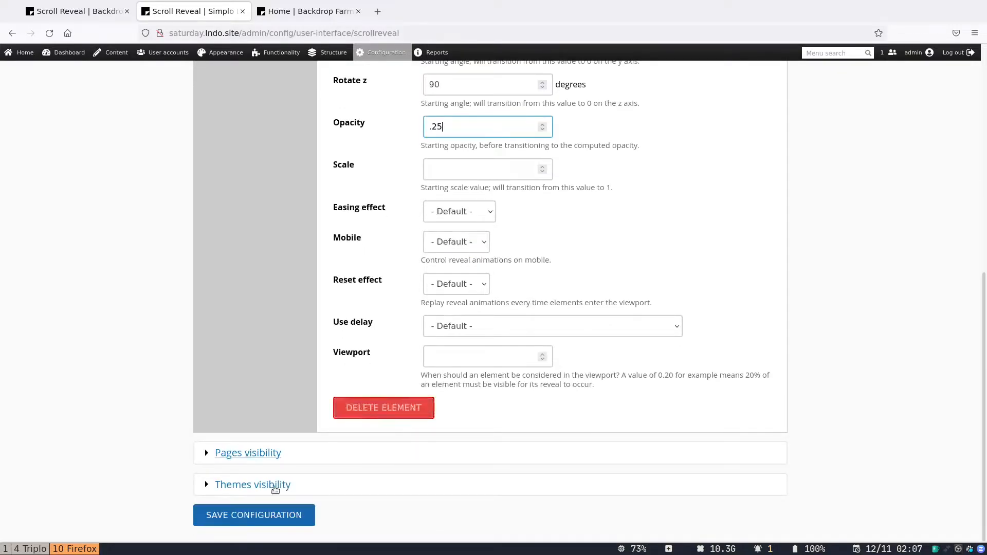
left_click(250, 519)
Examine how the front-page teasers from Lion to Your first post! fade in from the new starting opacity while rotating.
scroll(332, 169, "down", 5)
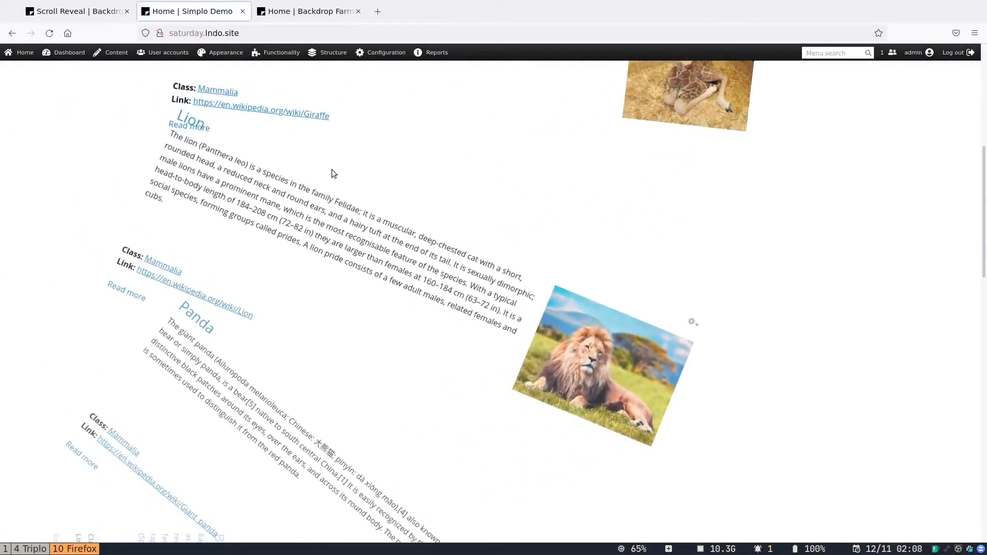
scroll(332, 168, "down", 3)
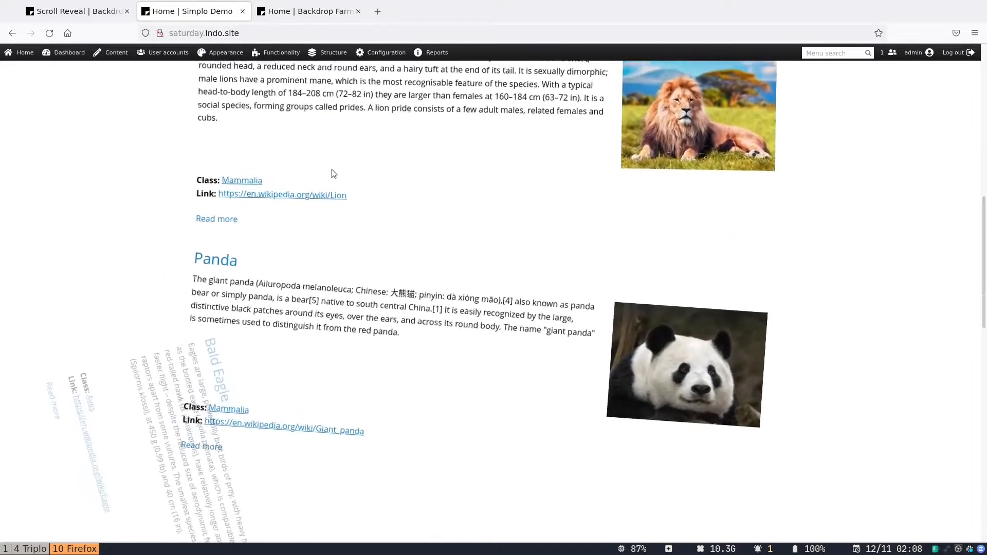
scroll(332, 169, "down", 6)
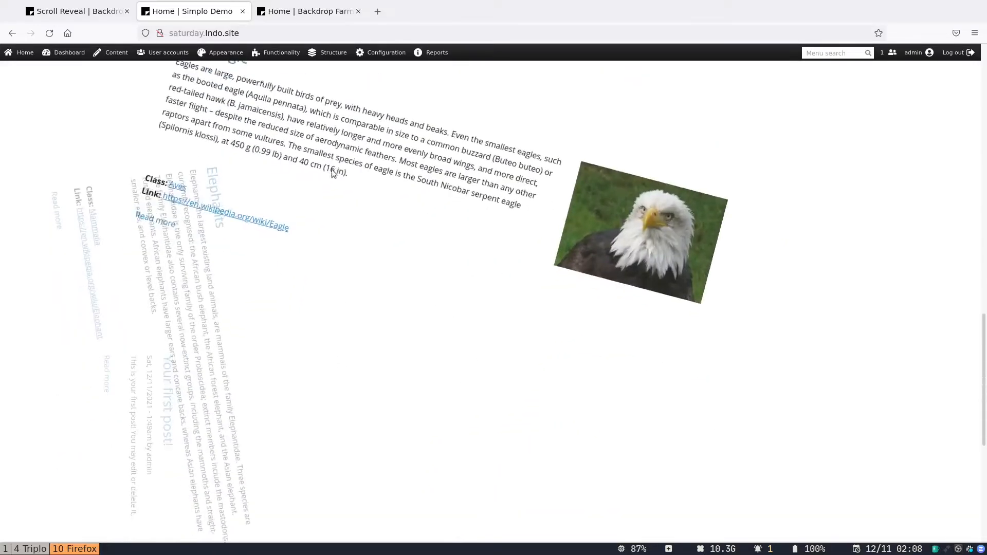
scroll(332, 169, "down", 3)
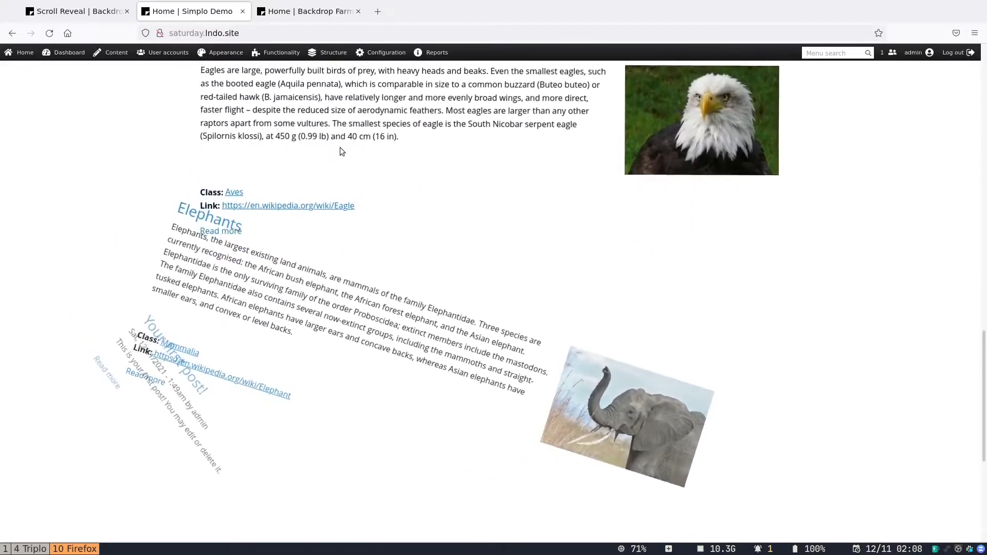
Return to the Scroll Reveal configuration and set the .view-mode-teaser element's Rotate z to 10 degrees.
mouse_move(380, 52)
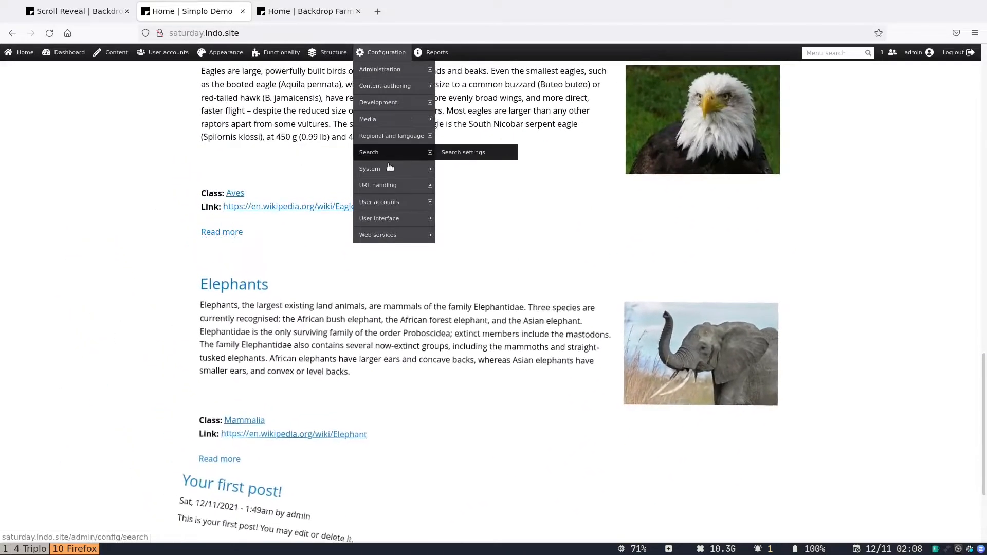
mouse_move(386, 221)
left_click(447, 218)
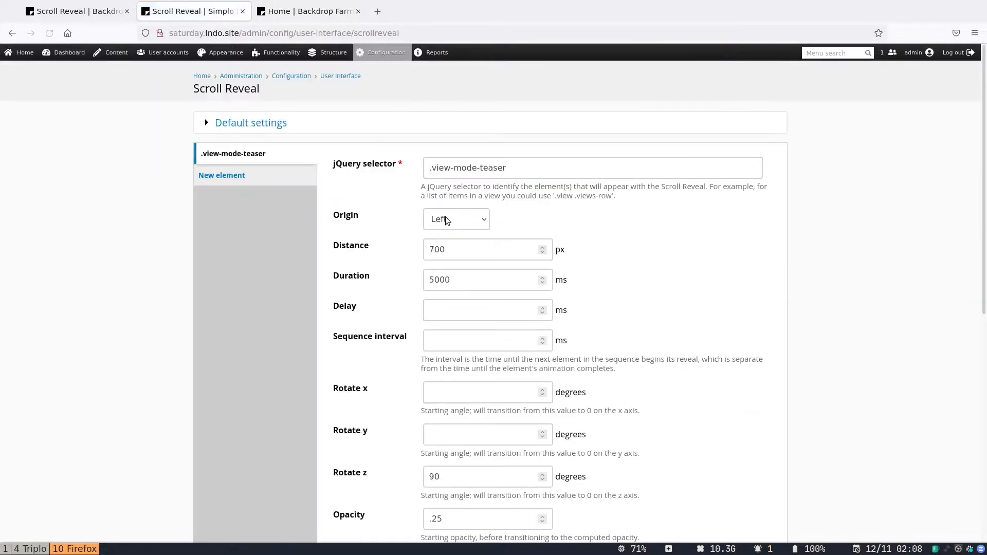
scroll(464, 264, "down", 5)
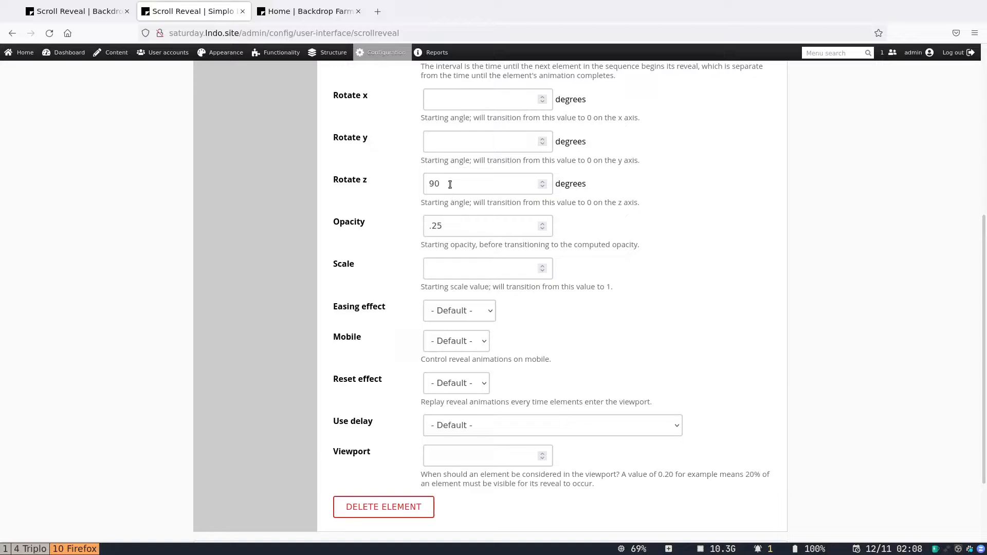
left_click_drag(450, 184, 415, 185)
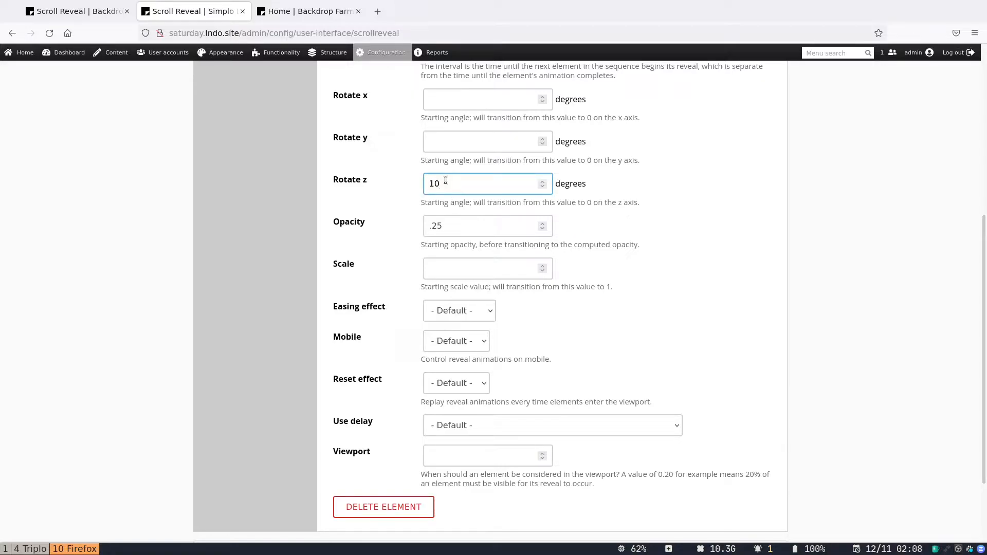
left_click(665, 185)
scroll(665, 185, "up", 3)
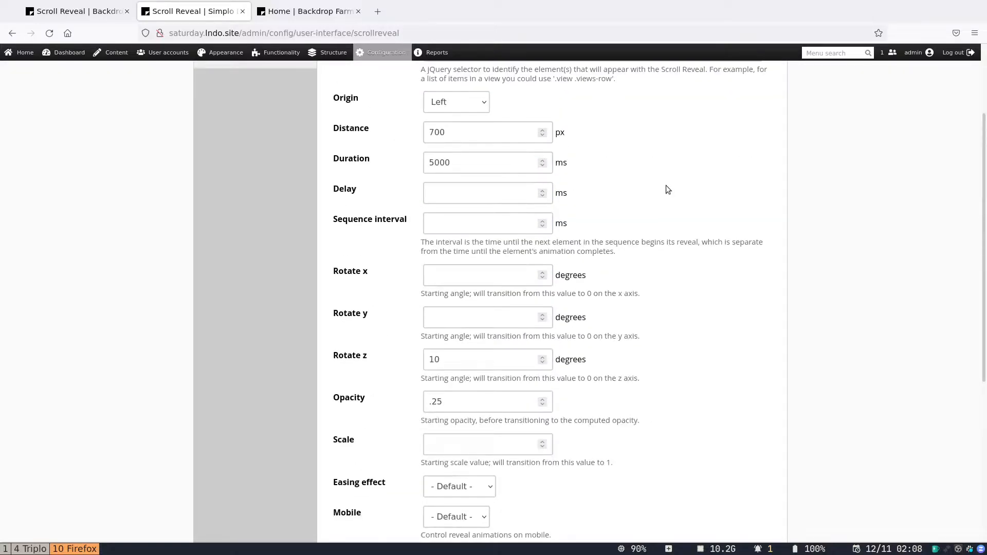
Set the teaser element's Duration to 800 ms and Distance to 300 px, and save the configuration.
scroll(661, 190, "up", 2)
scroll(500, 226, "down", 2)
left_click_drag(462, 162, 406, 163)
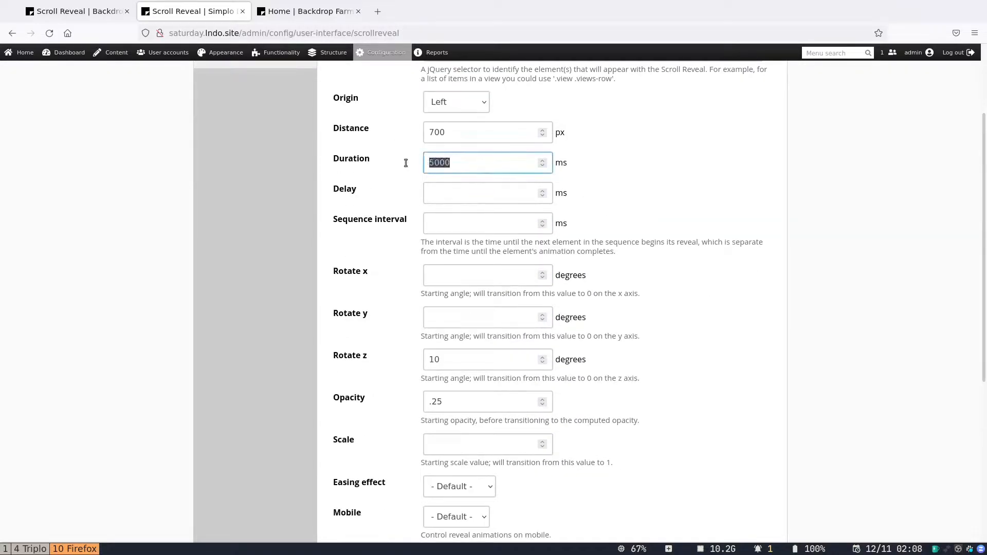
type("8")
left_click_drag(440, 132, 407, 133)
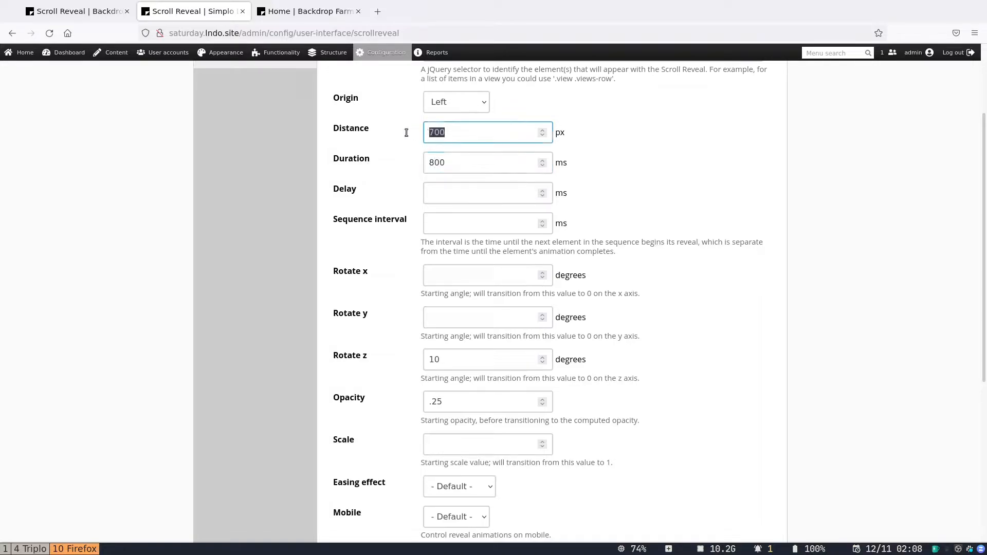
scroll(264, 359, "down", 4)
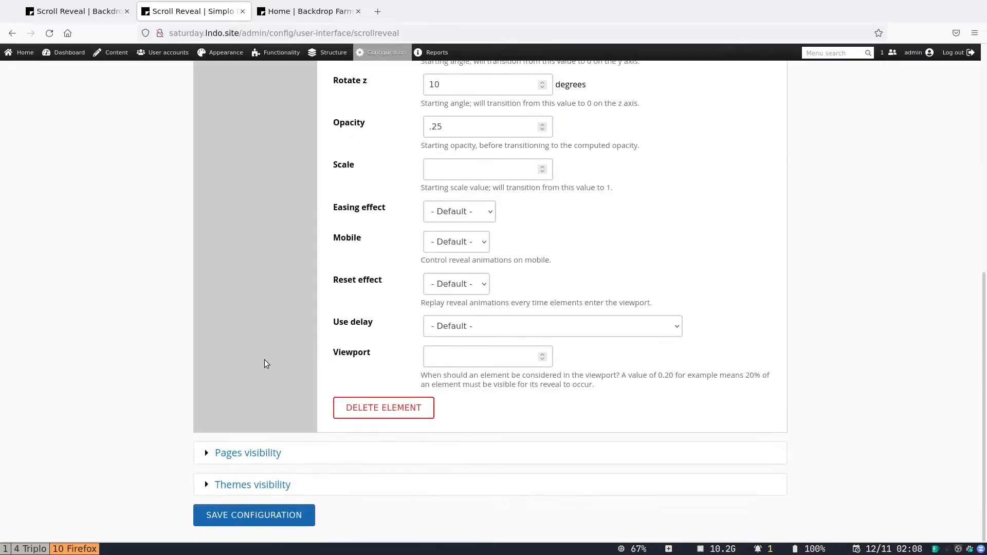
left_click(255, 514)
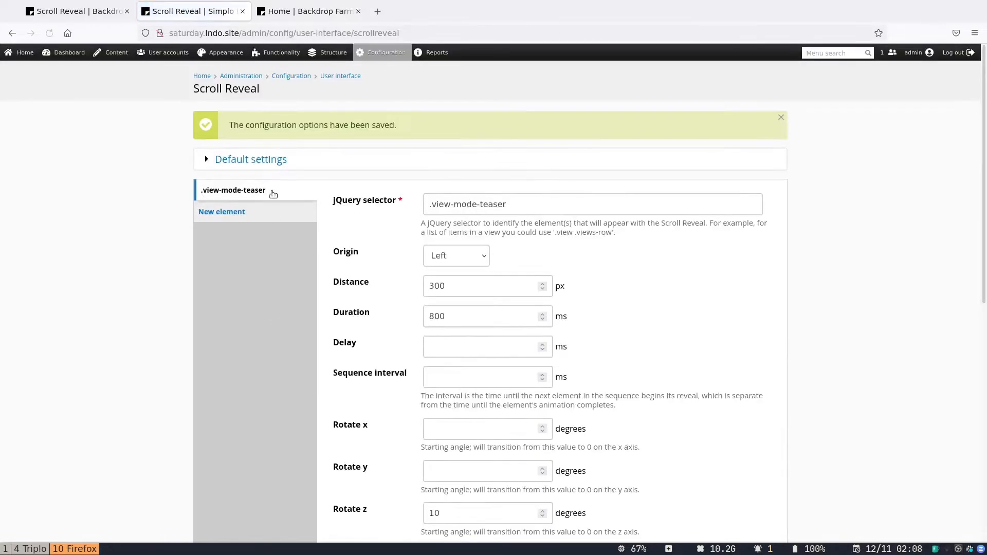
Open the front page and examine the faster, subtler teaser animation through the whole list and on a second pass.
left_click(202, 76)
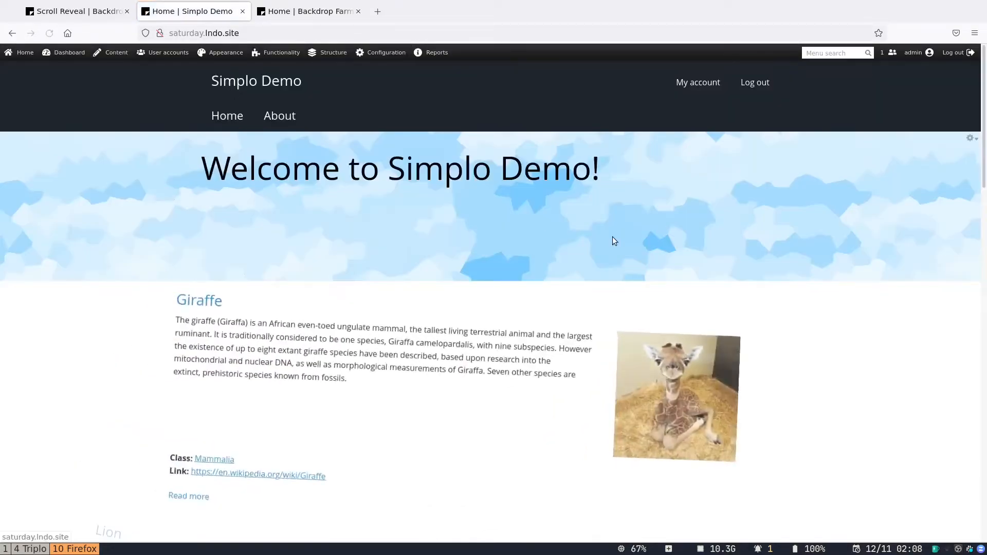
scroll(614, 241, "down", 2)
scroll(614, 240, "down", 7)
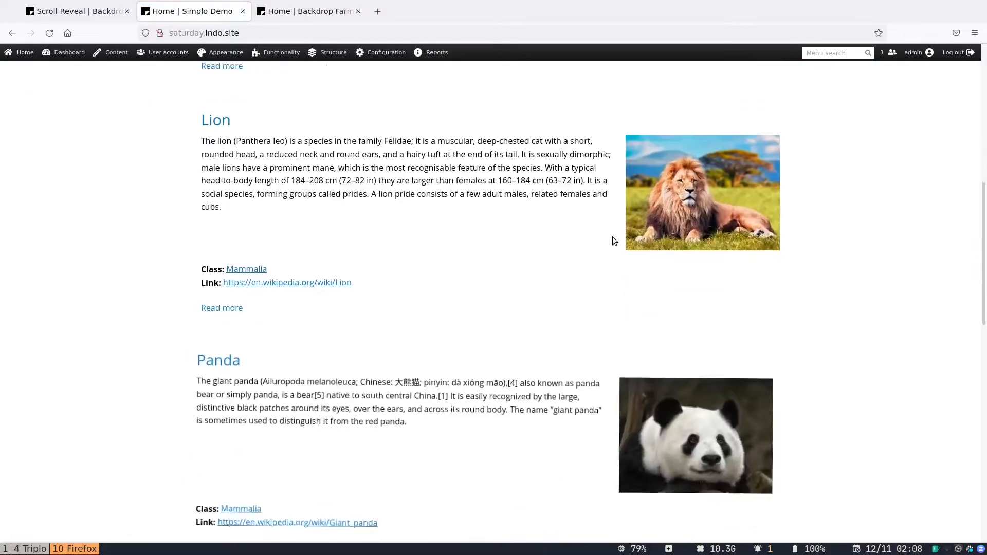
scroll(613, 241, "down", 10)
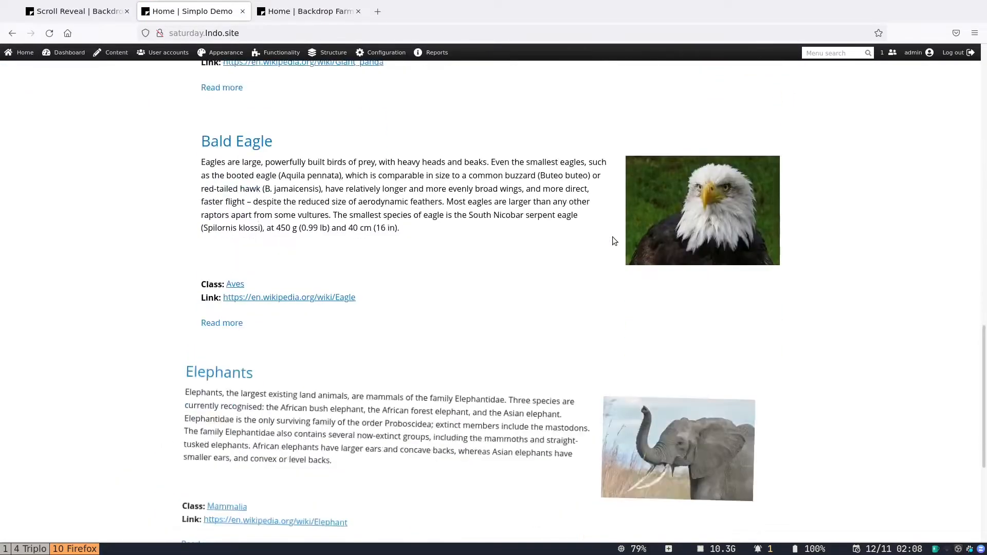
scroll(614, 240, "down", 3)
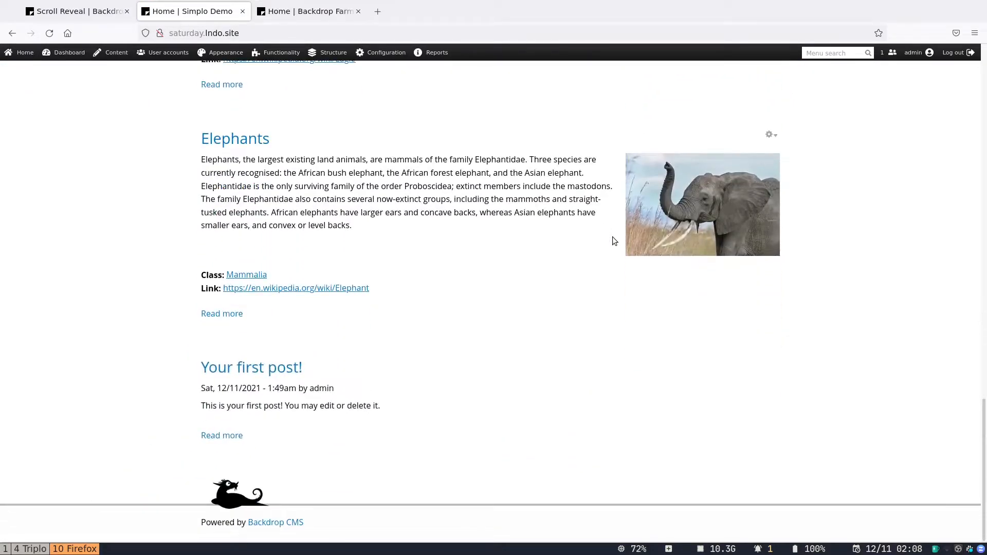
scroll(614, 241, "up", 4)
scroll(614, 241, "up", 15)
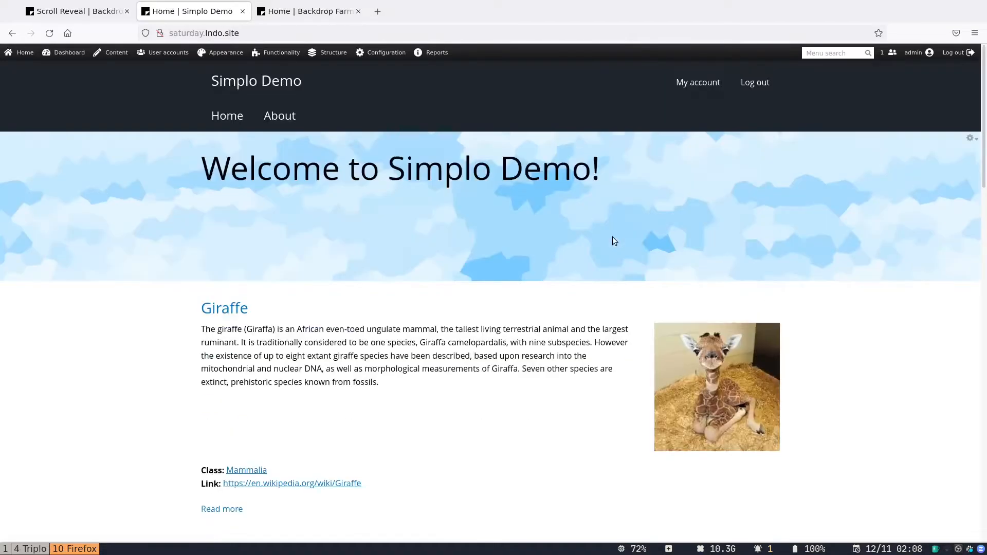
scroll(614, 240, "down", 15)
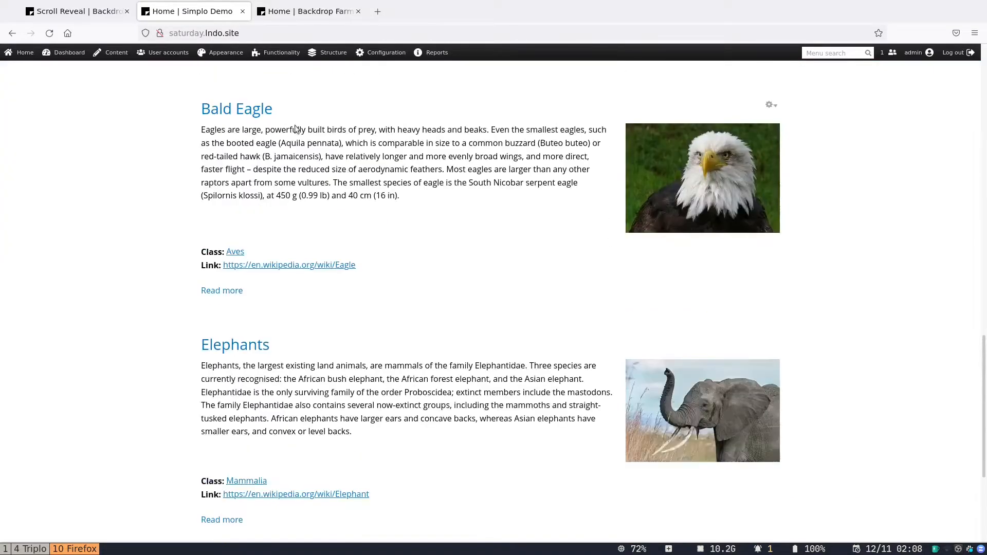
Reload the front page and check whether teasers that were already revealed animate again when they re-enter the viewport.
left_click(51, 38)
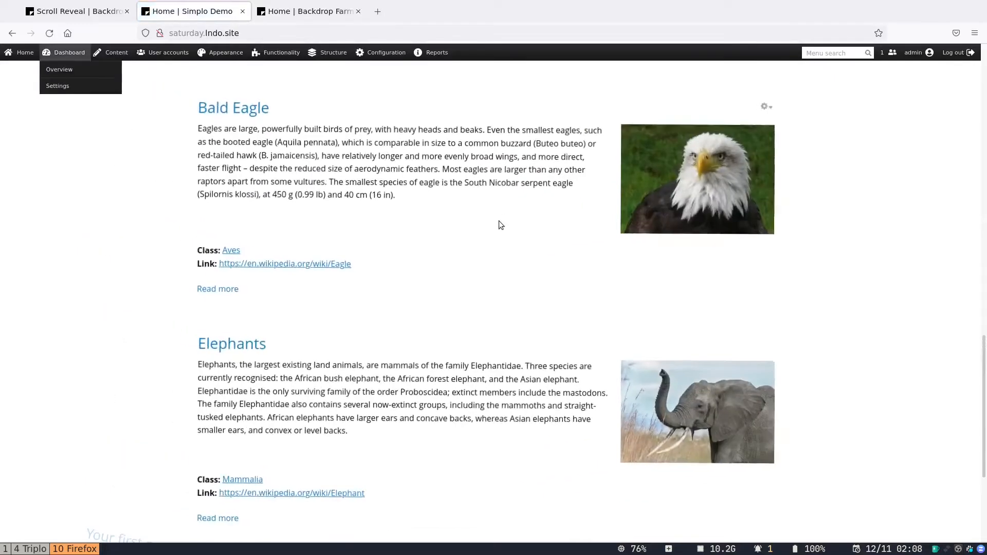
scroll(499, 221, "down", 1)
scroll(499, 225, "down", 3)
scroll(498, 224, "up", 10)
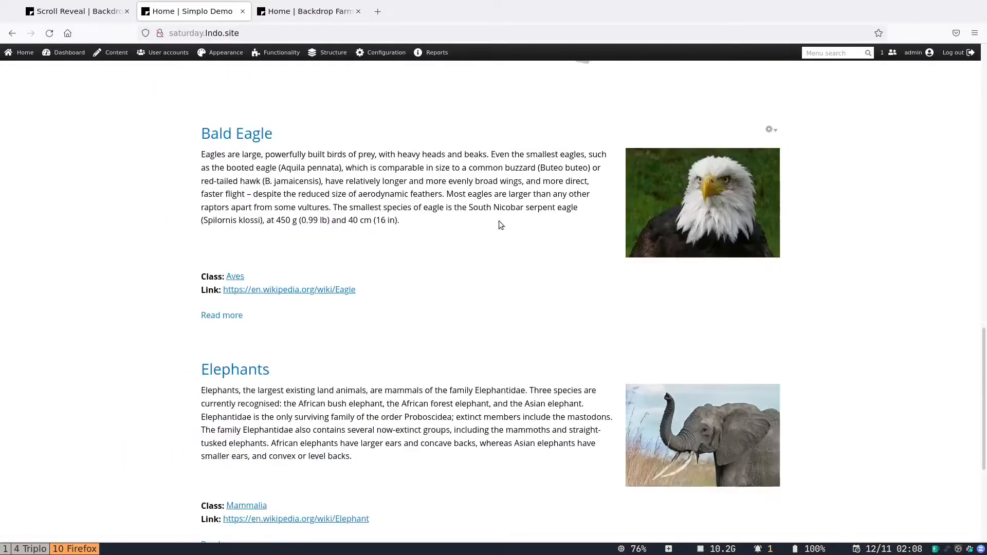
scroll(499, 225, "up", 2)
scroll(499, 225, "down", 3)
scroll(499, 225, "up", 11)
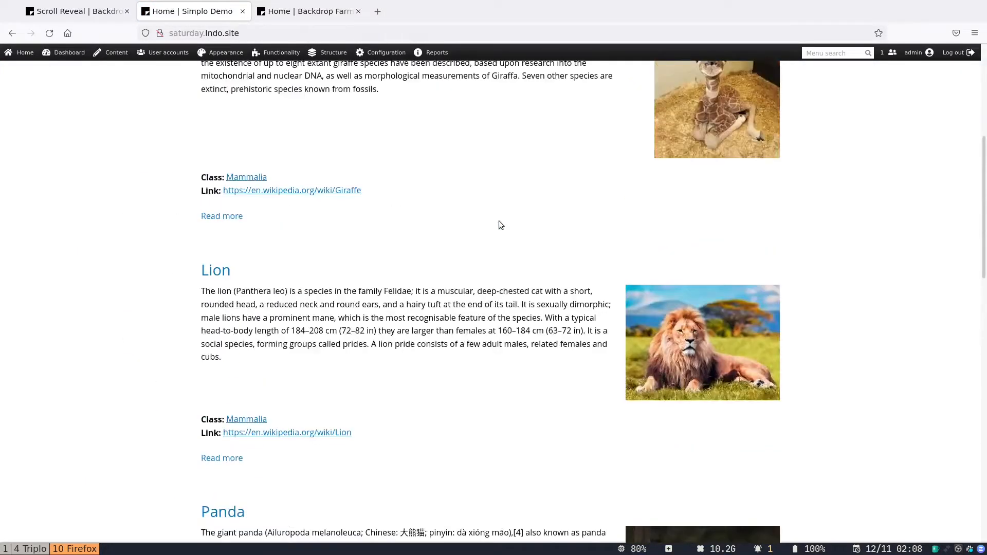
In the Scroll Reveal configuration, set the .view-mode-teaser element's Reset effect to True and save.
mouse_move(382, 54)
mouse_move(379, 219)
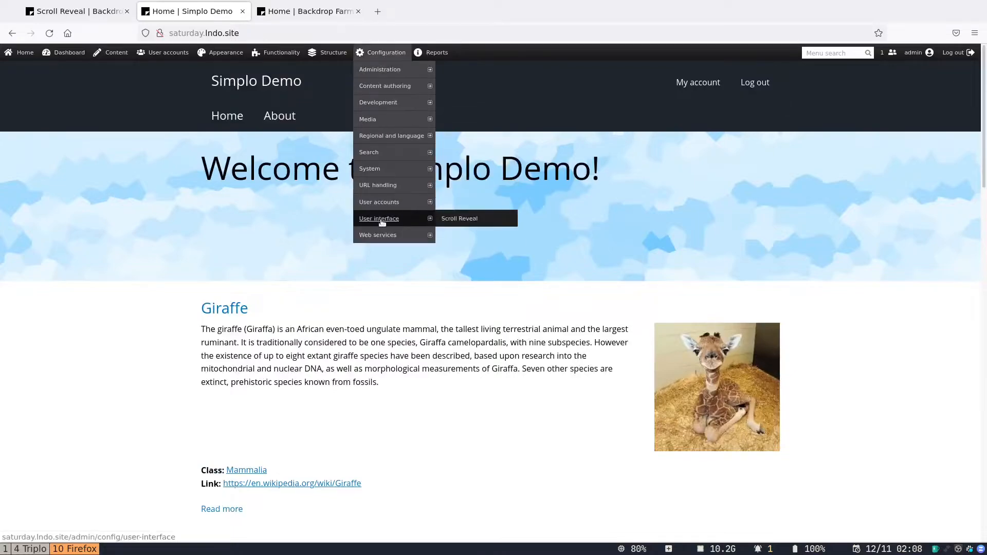
left_click(459, 217)
scroll(406, 364, "down", 2)
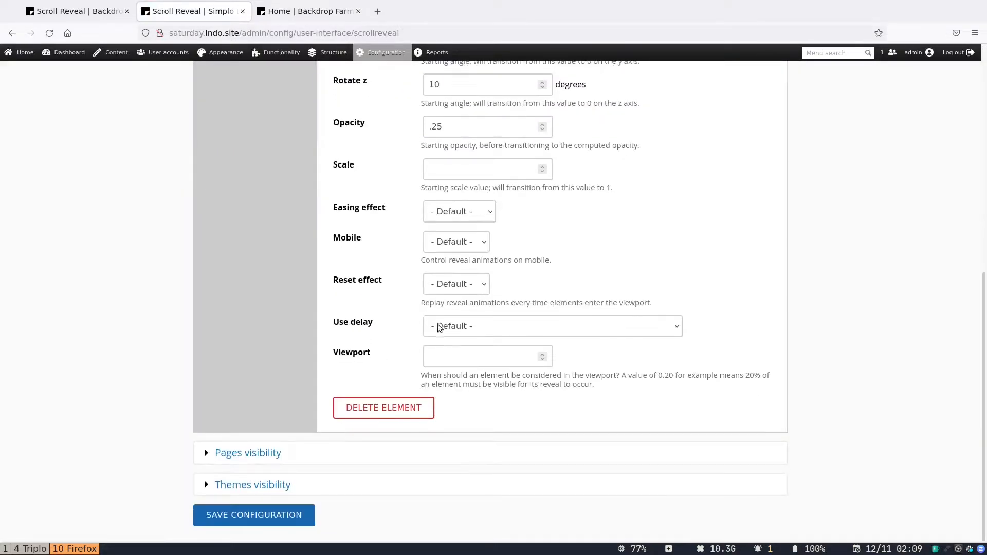
left_click(455, 286)
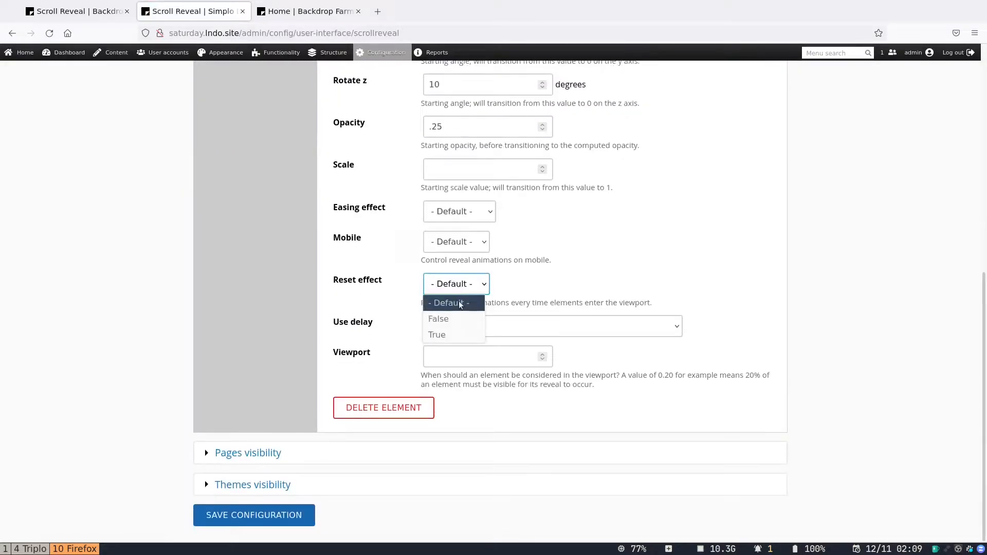
left_click(455, 334)
left_click(280, 516)
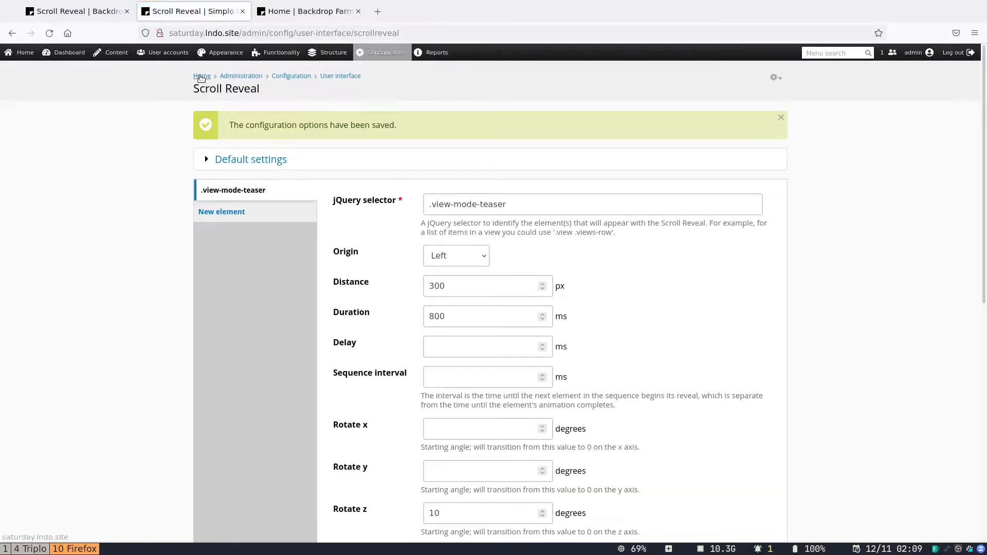
Open the front page and examine whether the teasers replay their reveal when passed repeatedly in both directions.
left_click(202, 77)
scroll(242, 106, "down", 12)
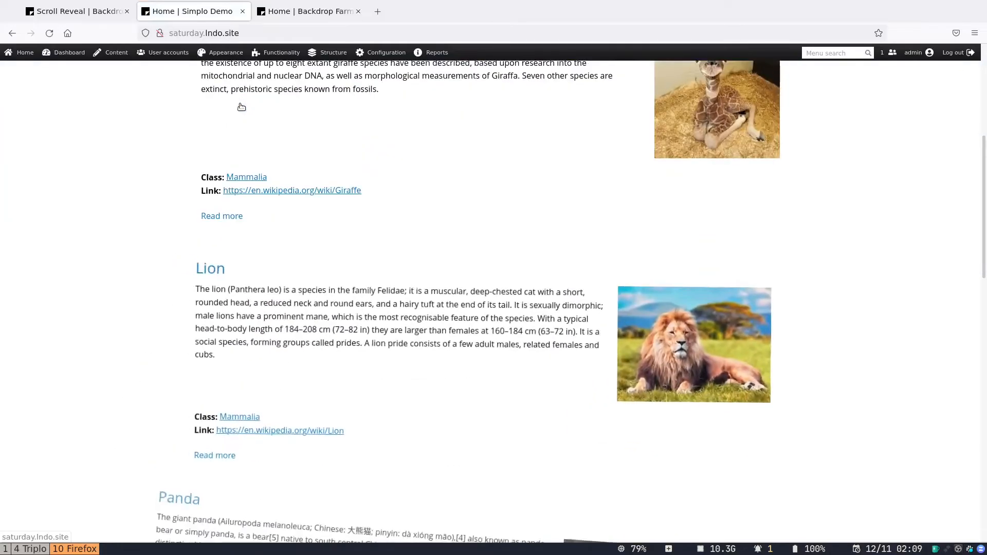
scroll(241, 106, "down", 2)
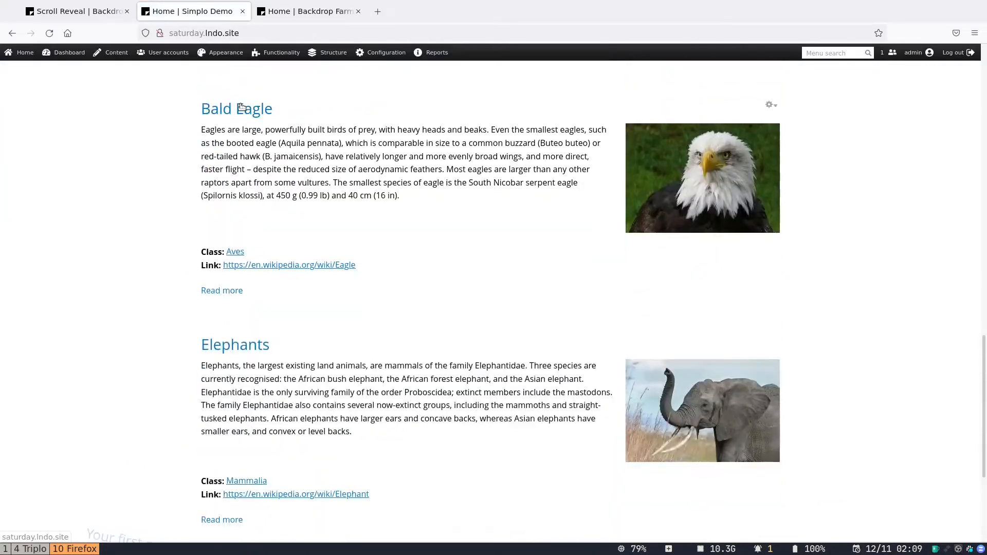
scroll(241, 106, "up", 6)
scroll(242, 108, "up", 6)
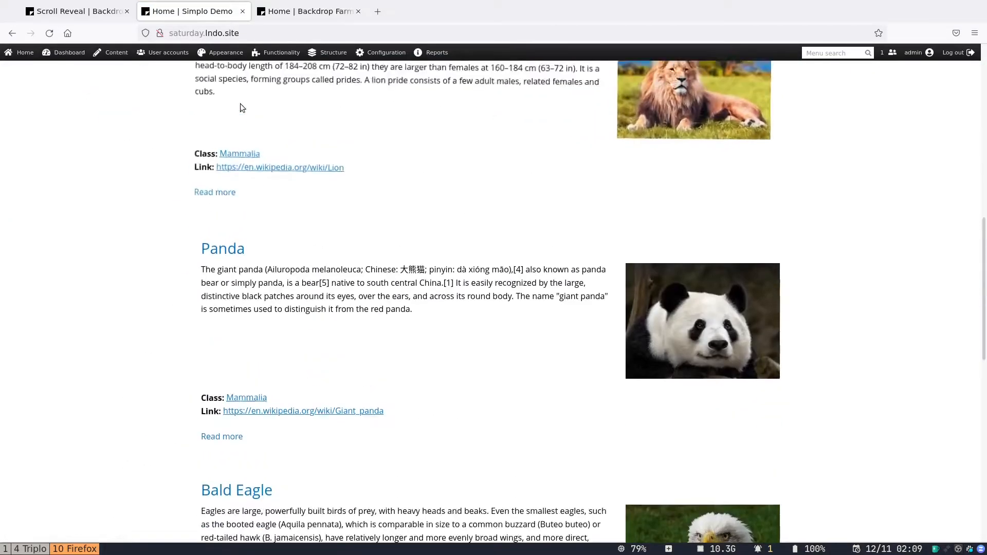
scroll(242, 107, "down", 5)
scroll(242, 107, "down", 7)
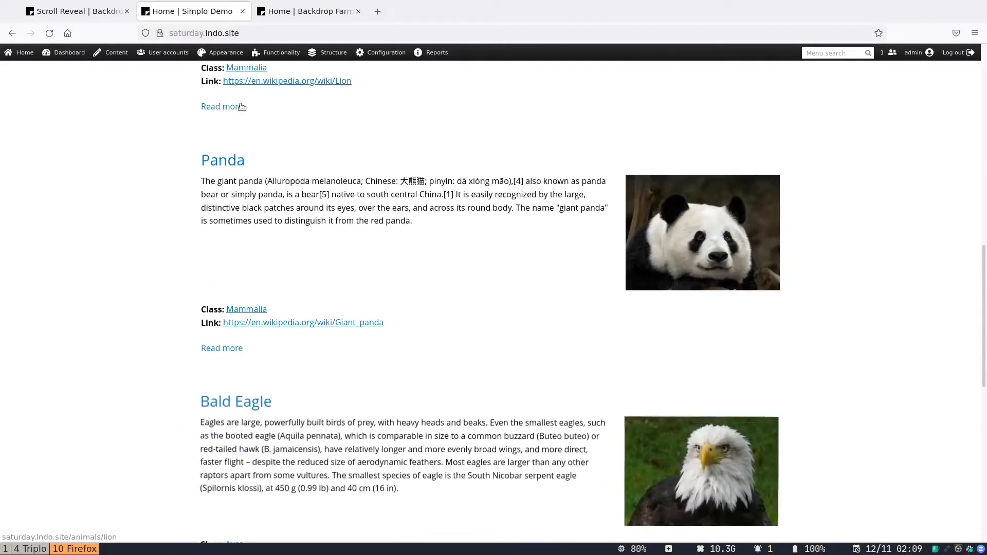
Open the Scroll Reveal configuration and review the Pages visibility and Themes visibility settings.
mouse_move(383, 52)
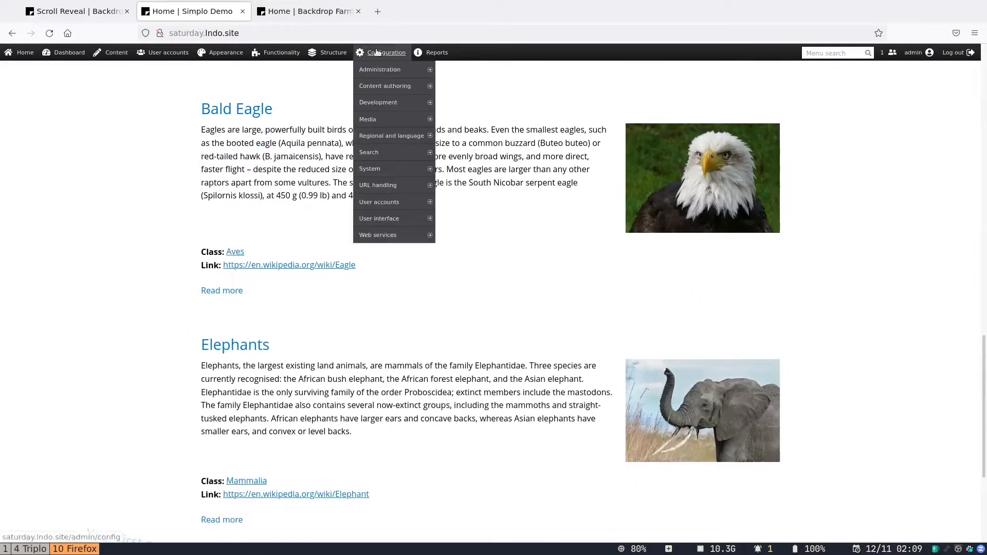
mouse_move(390, 202)
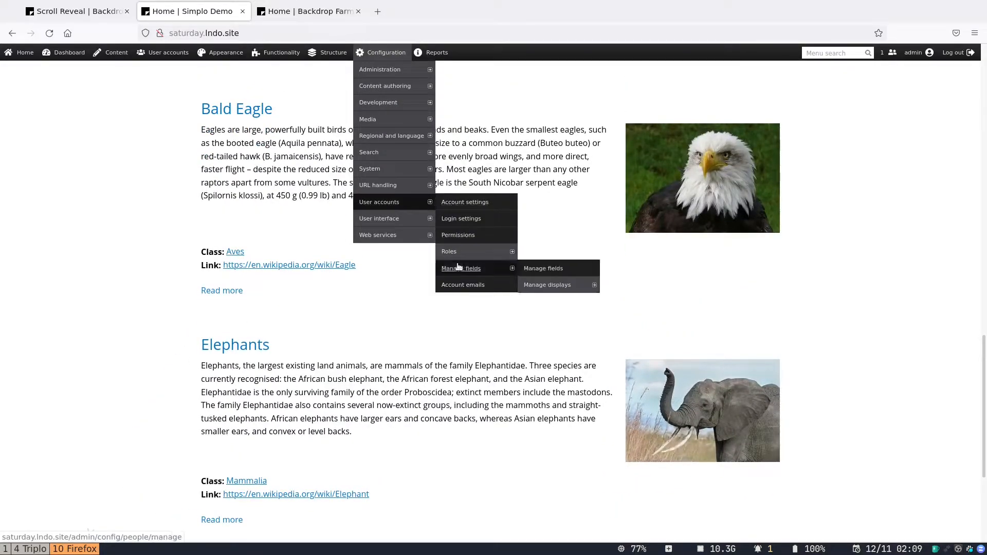
left_click(457, 220)
scroll(458, 223, "down", 10)
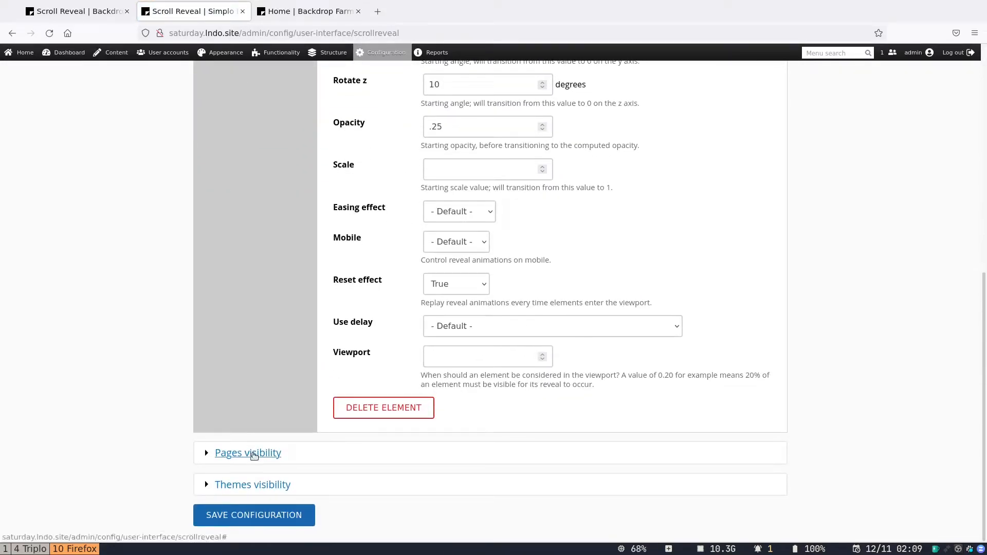
left_click(251, 453)
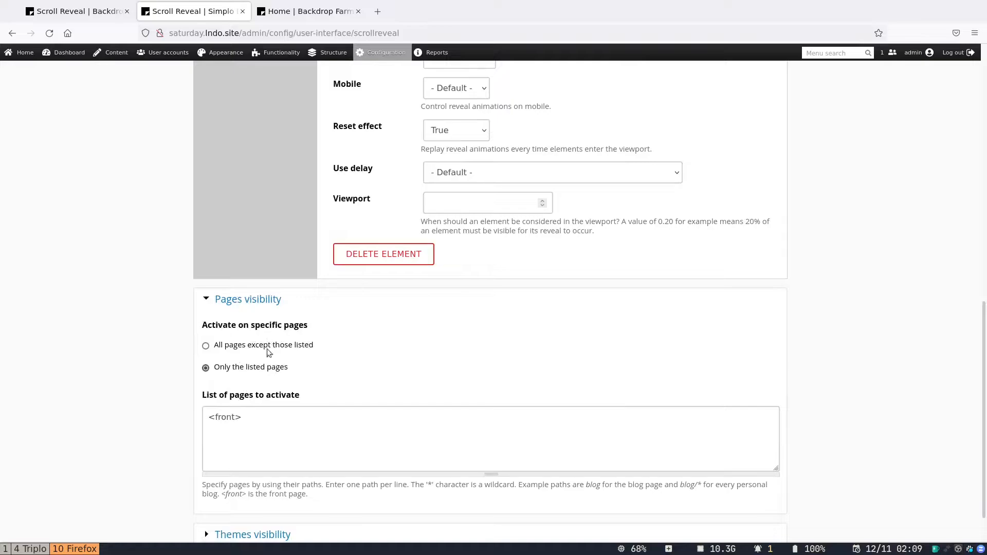
scroll(241, 432, "down", 2)
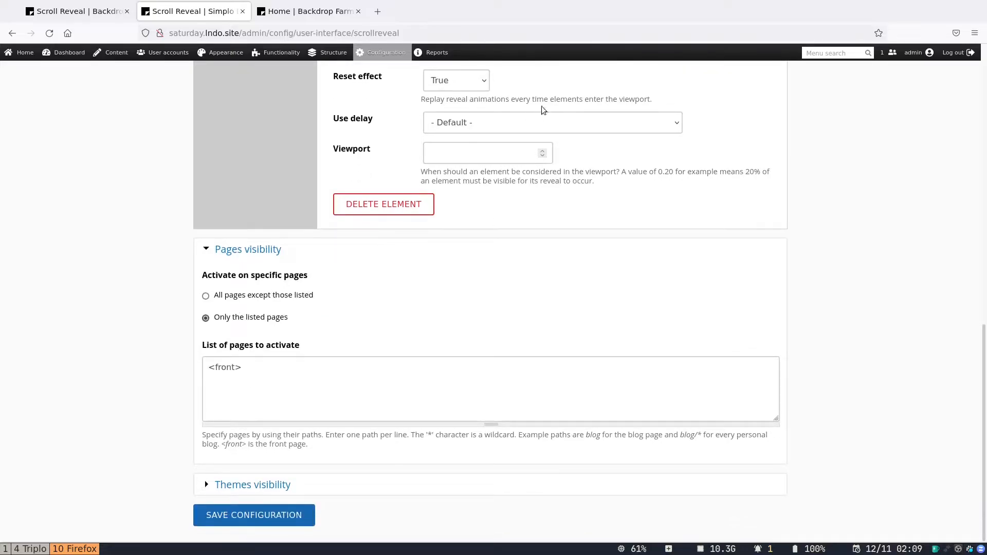
left_click(264, 486)
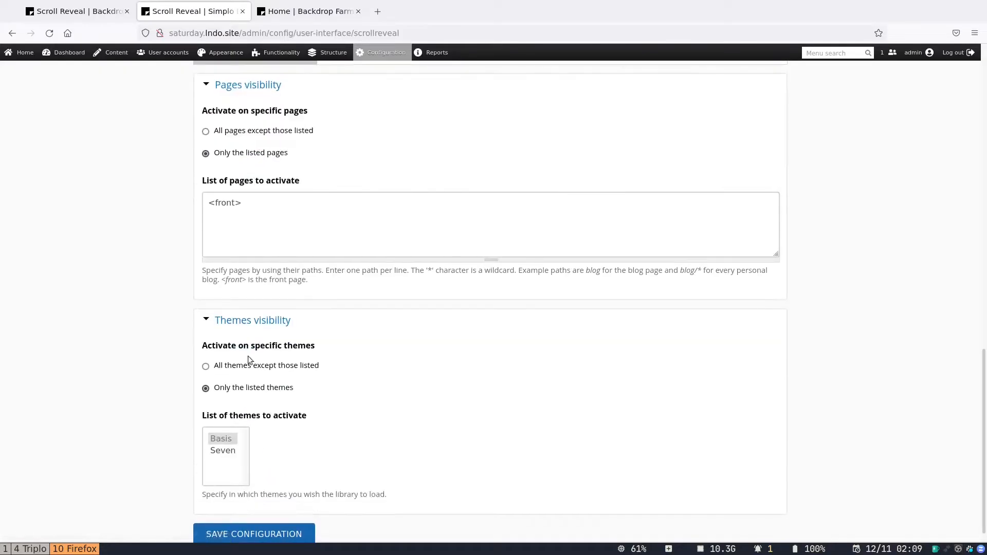
left_click(255, 322)
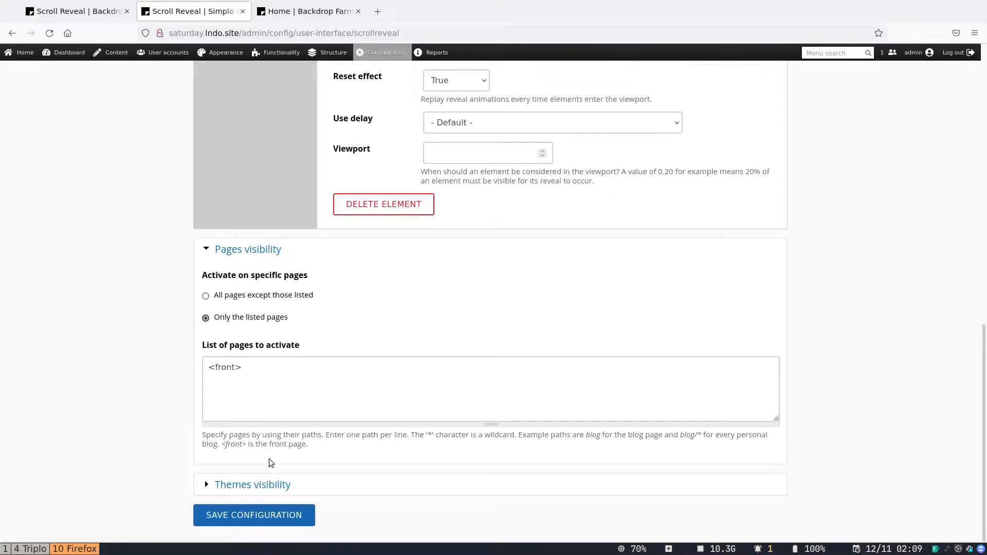
left_click(253, 249)
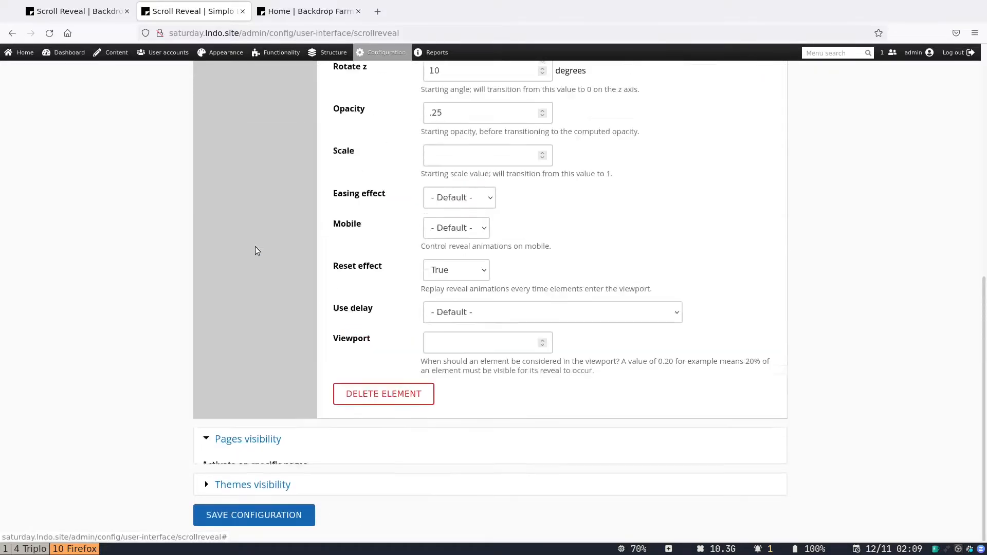
Delete the .view-mode-teaser element from the Scroll Reveal configuration.
scroll(397, 329, "up", 10)
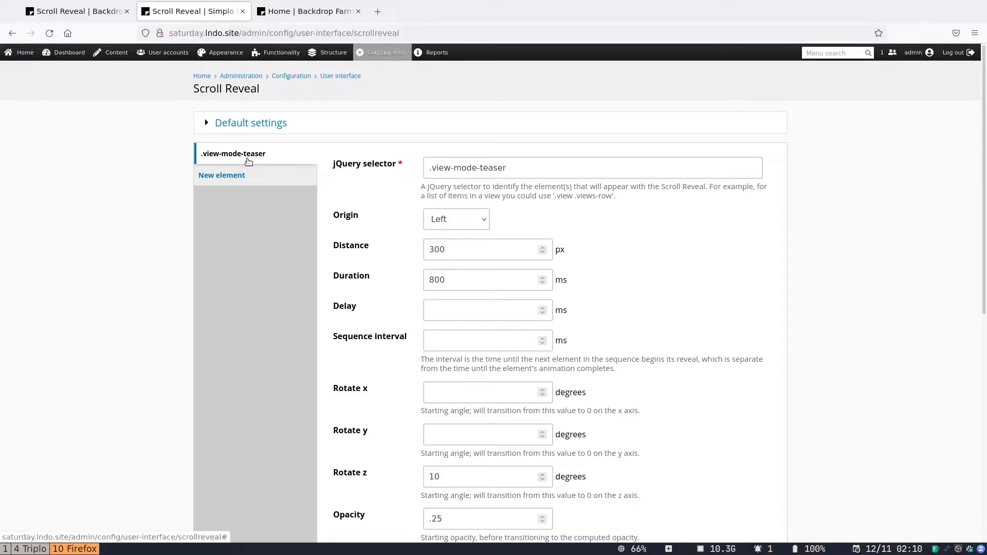
scroll(248, 161, "down", 8)
left_click(383, 412)
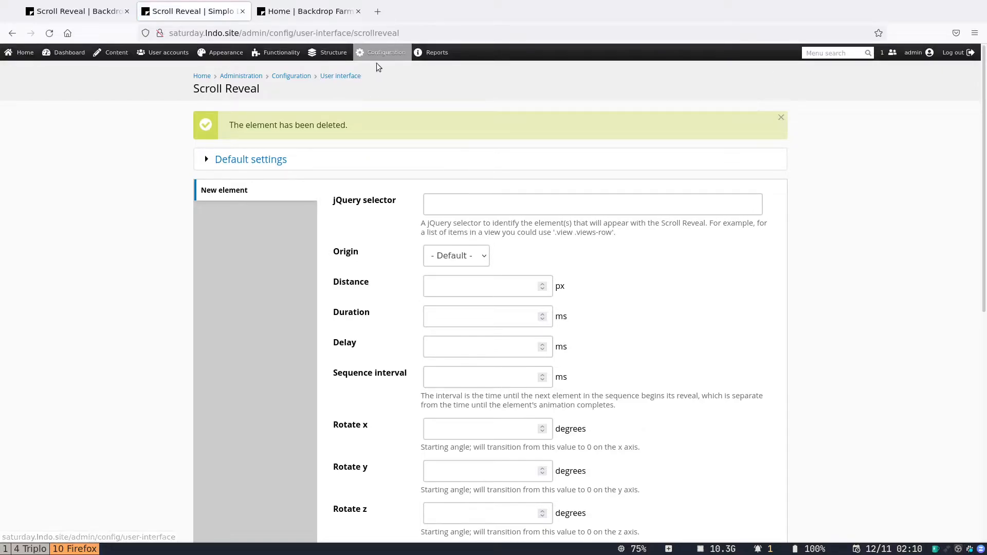
On the front page, inspect the Lion teaser's article element in the HTML to find its id.
left_click(202, 76)
scroll(397, 273, "down", 7)
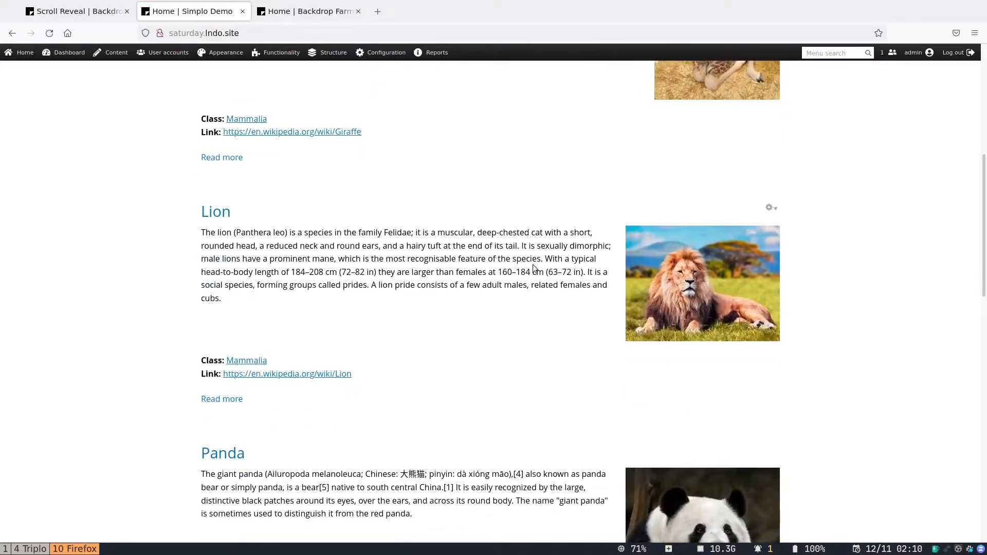
right_click(534, 269)
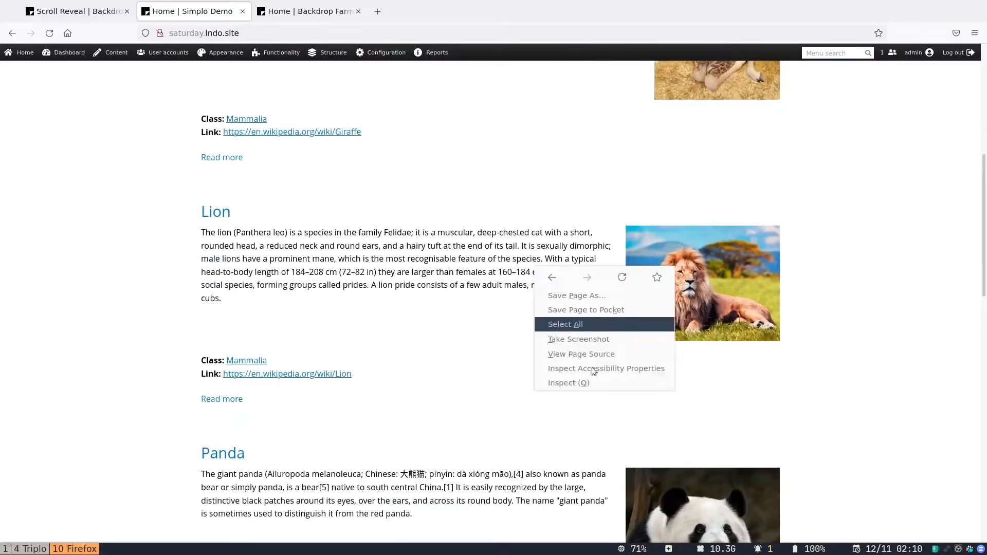
left_click(565, 384)
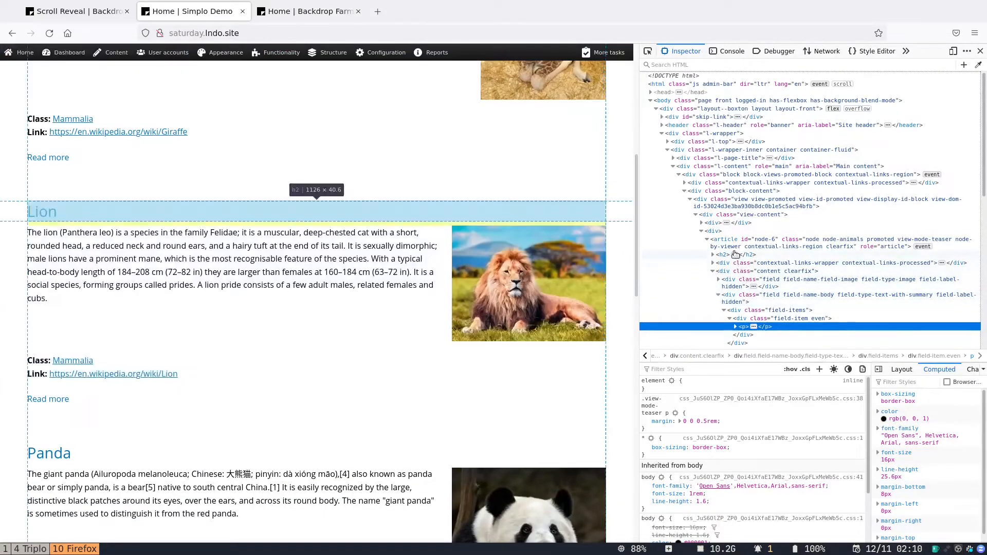
left_click(732, 243)
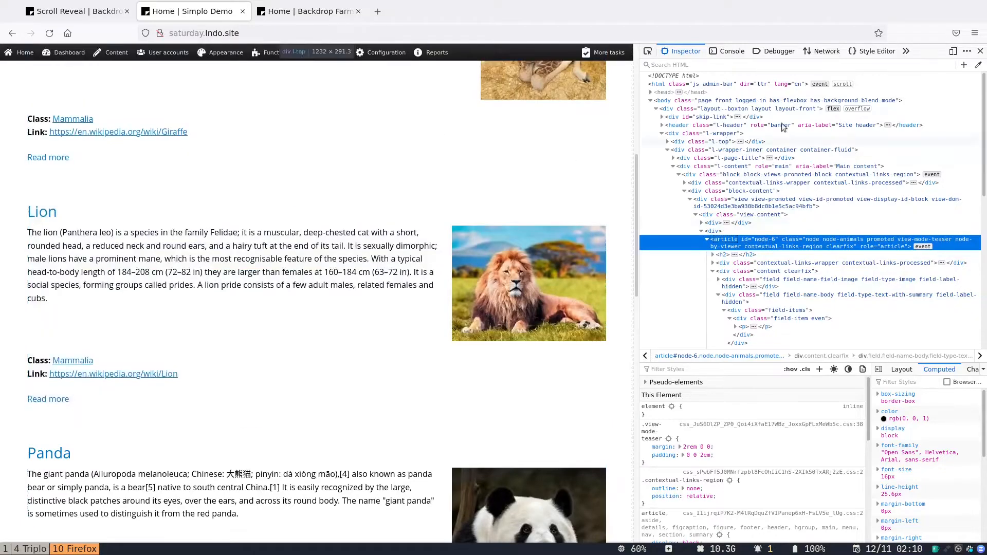
left_click(979, 52)
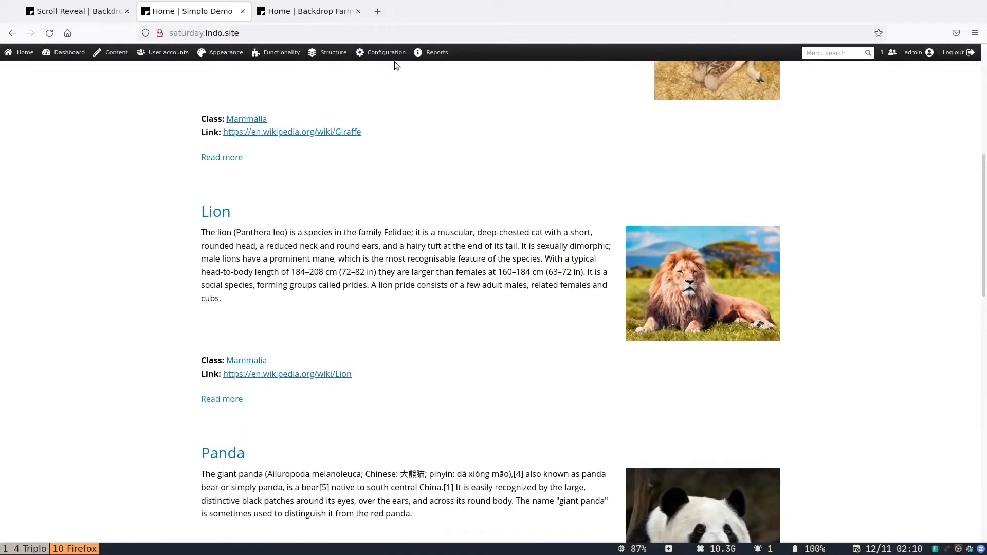
In the Scroll Reveal configuration, add a new element with the jQuery selector #node-6 and save.
mouse_move(329, 53)
mouse_move(343, 149)
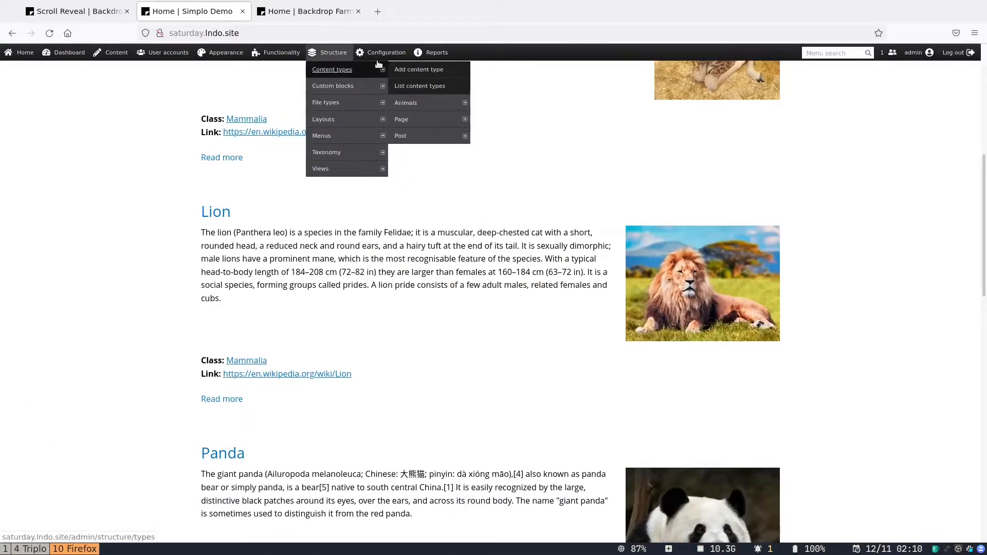
left_click(451, 217)
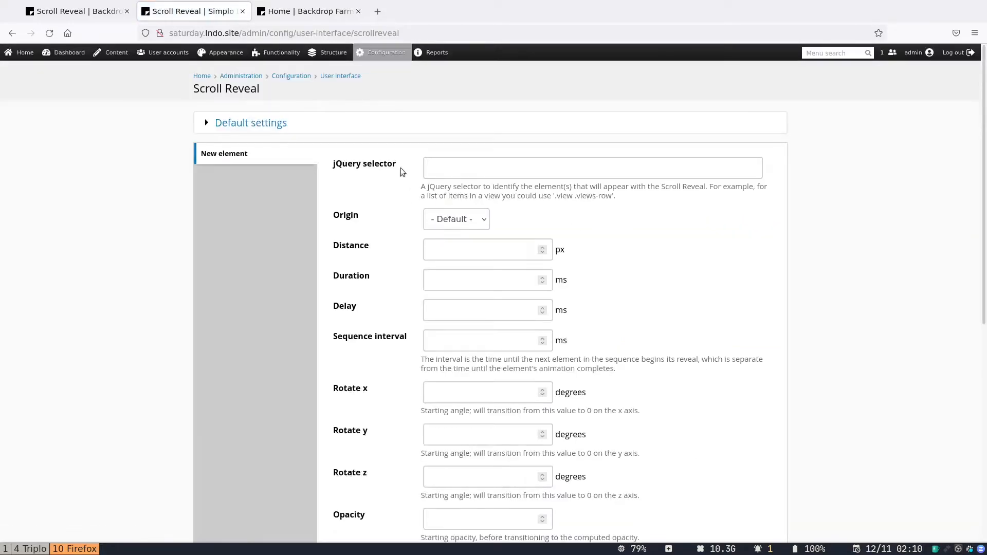
left_click(451, 168)
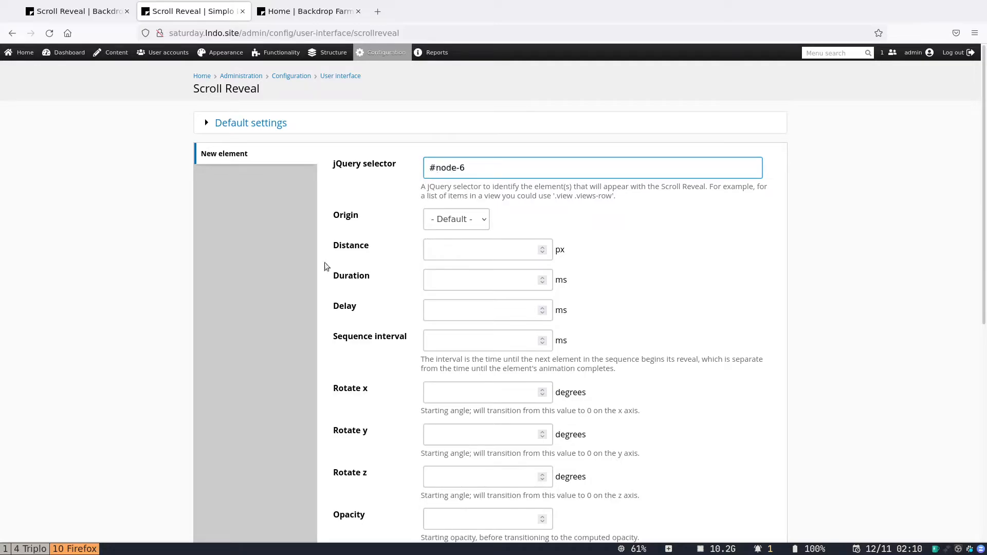
scroll(288, 285, "down", 6)
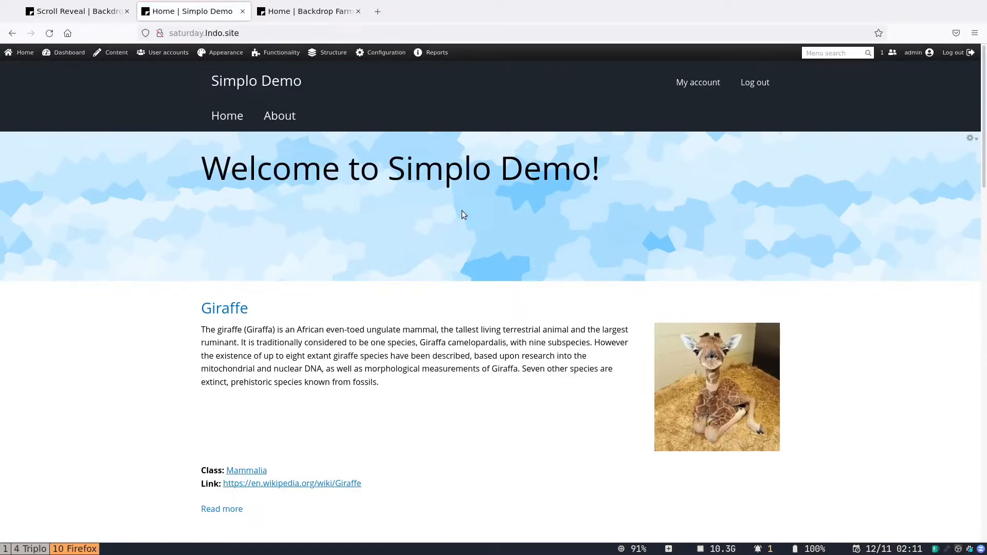
Examine on the front page how the Lion teaser is revealed compared with the neighbouring teasers.
scroll(462, 211, "down", 3)
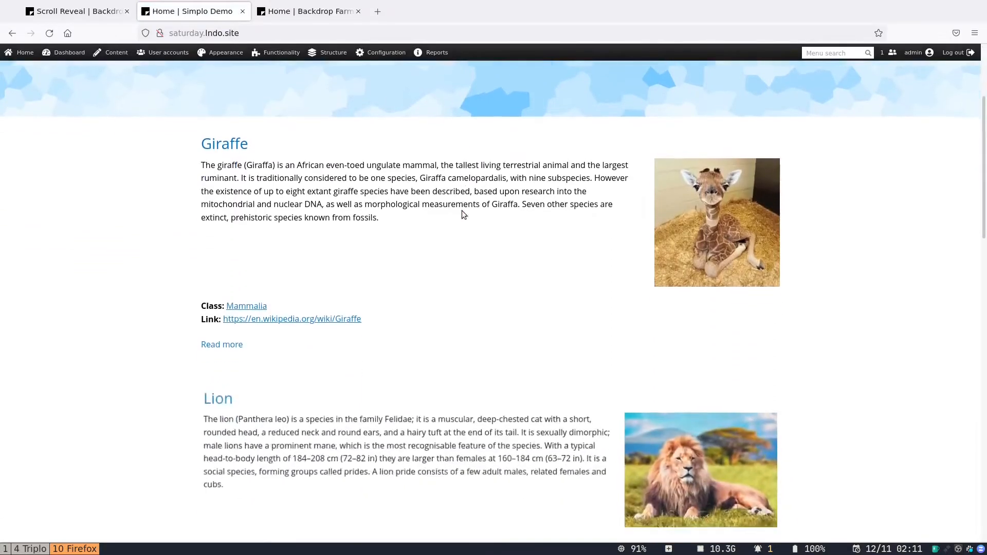
scroll(463, 214, "down", 7)
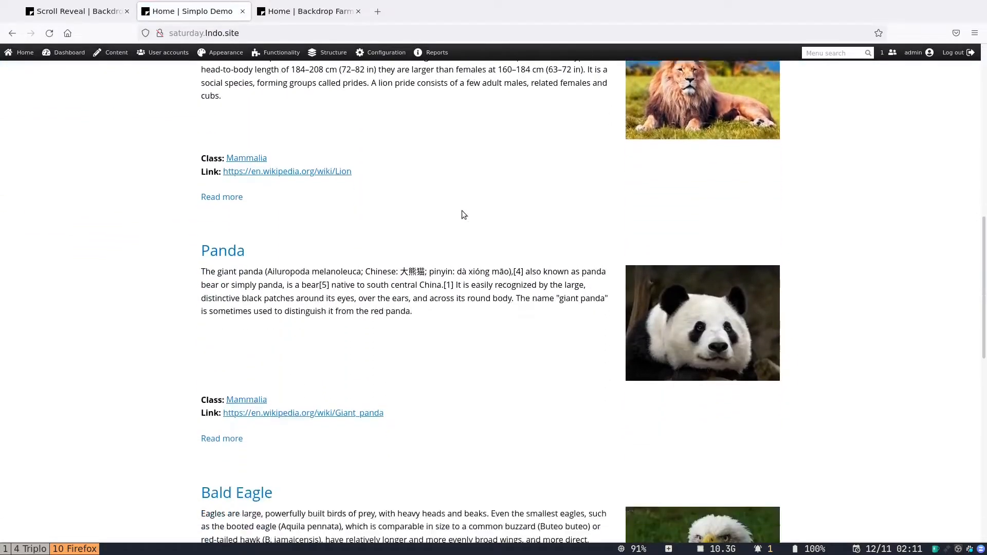
scroll(461, 215, "up", 6)
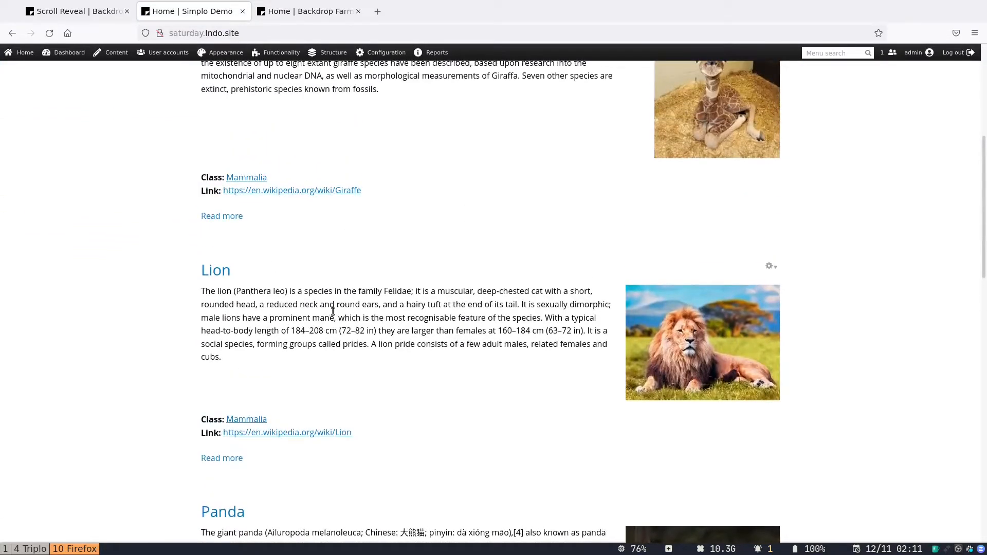
In the Scroll Reveal configuration, set the #node-6 element's Rotate z to 90 degrees and save.
mouse_move(370, 54)
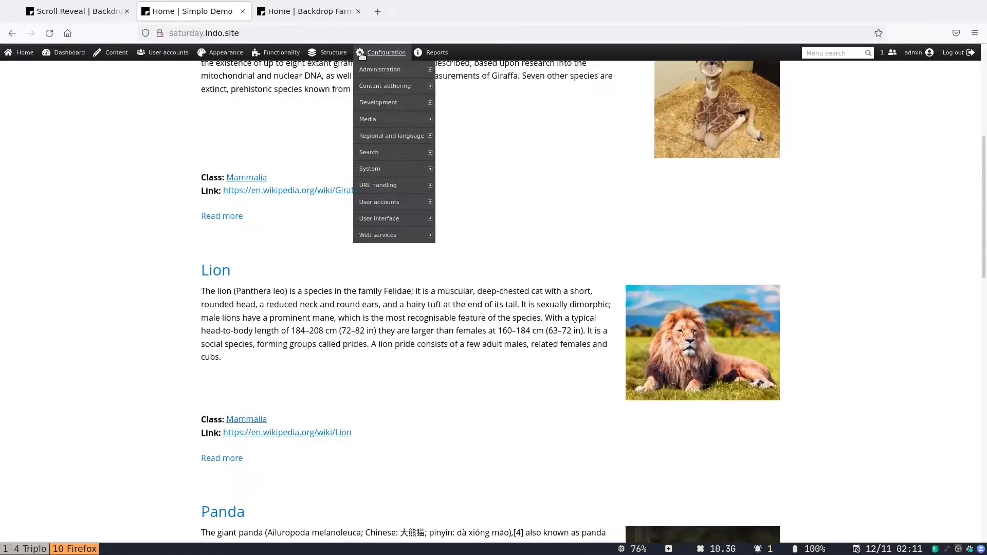
scroll(469, 257, "down", 3)
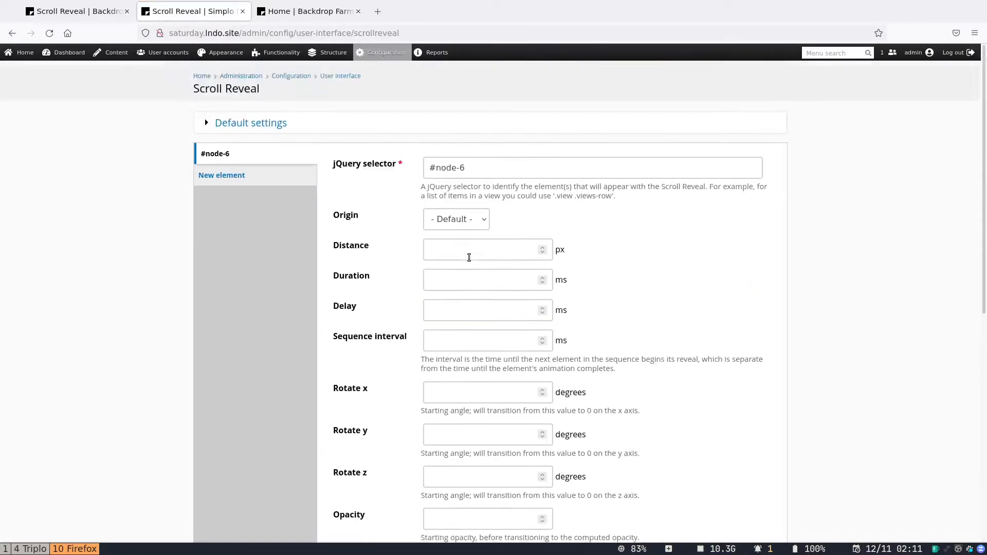
left_click(469, 303)
type("90")
scroll(468, 303, "down", 4)
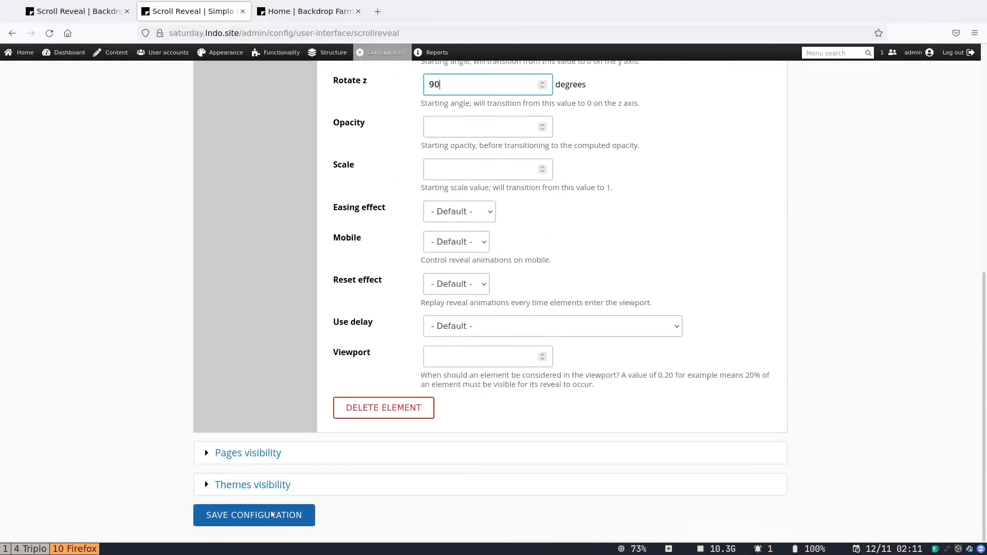
key("Return")
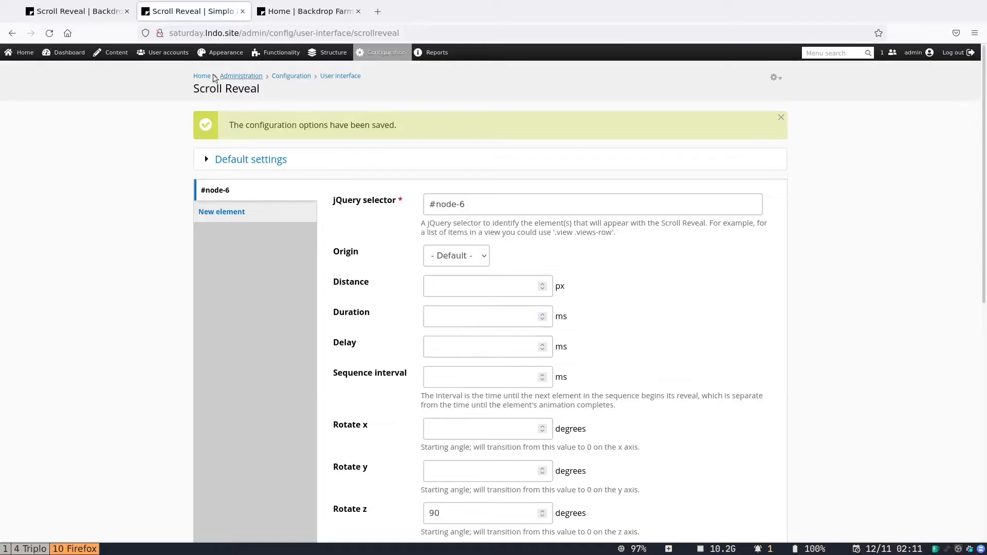
Open the front page and examine the Lion teaser's rotating reveal and the behaviour of the other teasers down to the page end.
left_click(202, 76)
scroll(469, 255, "down", 5)
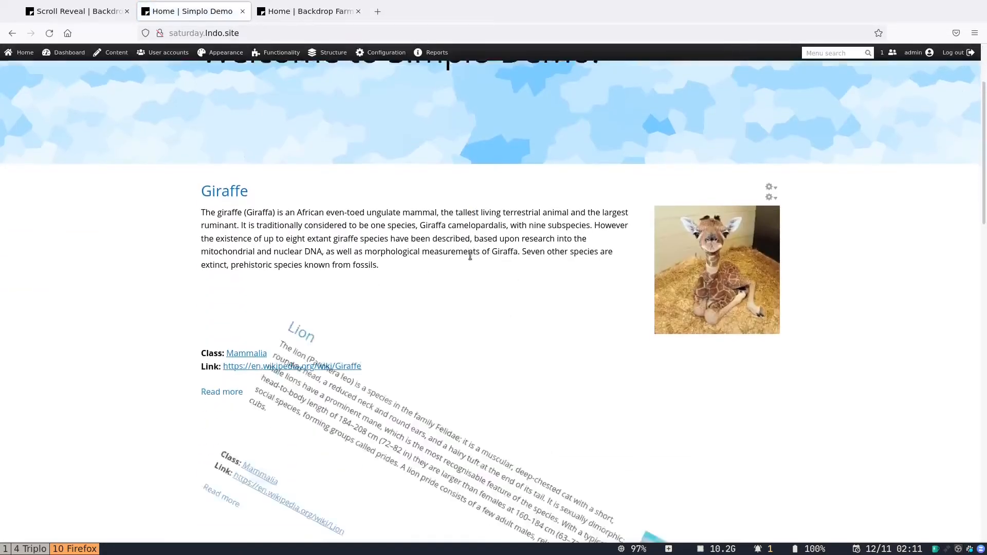
scroll(468, 255, "up", 2)
scroll(470, 255, "down", 10)
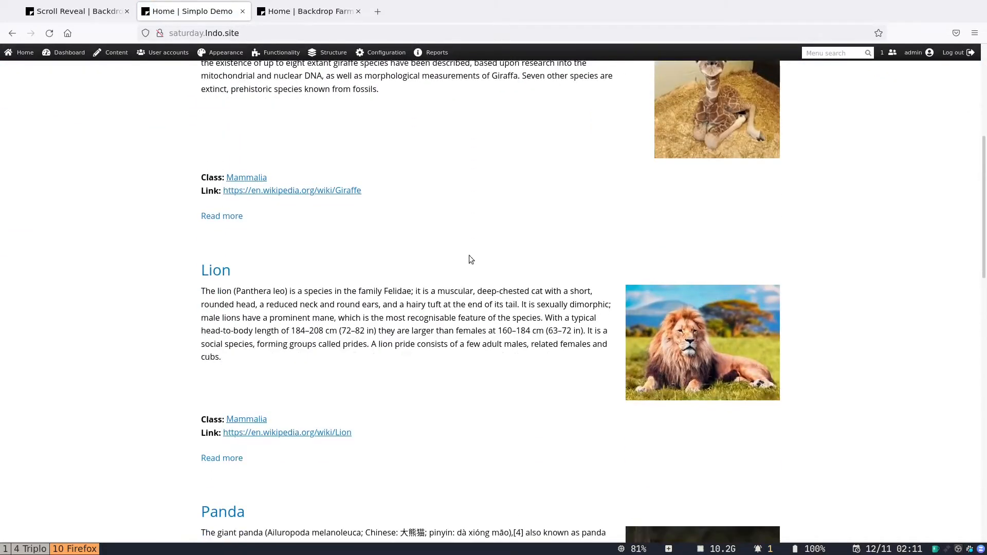
scroll(469, 255, "down", 5)
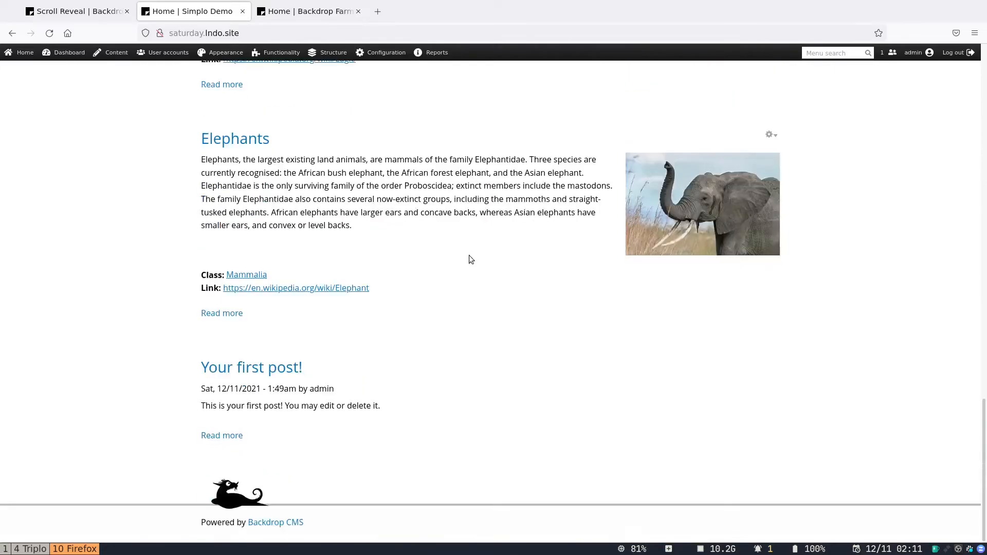
scroll(469, 255, "up", 8)
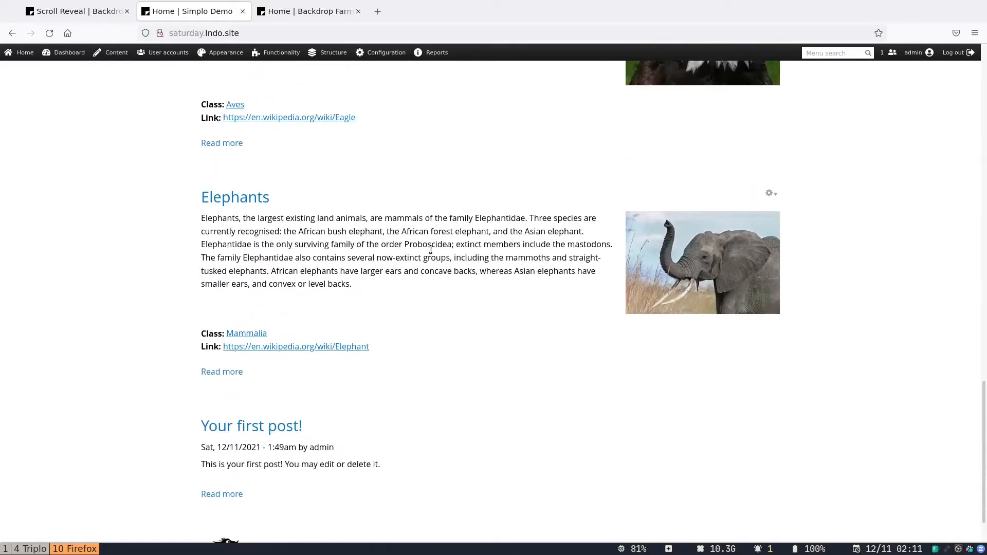
scroll(430, 249, "down", 3)
scroll(431, 253, "down", 3)
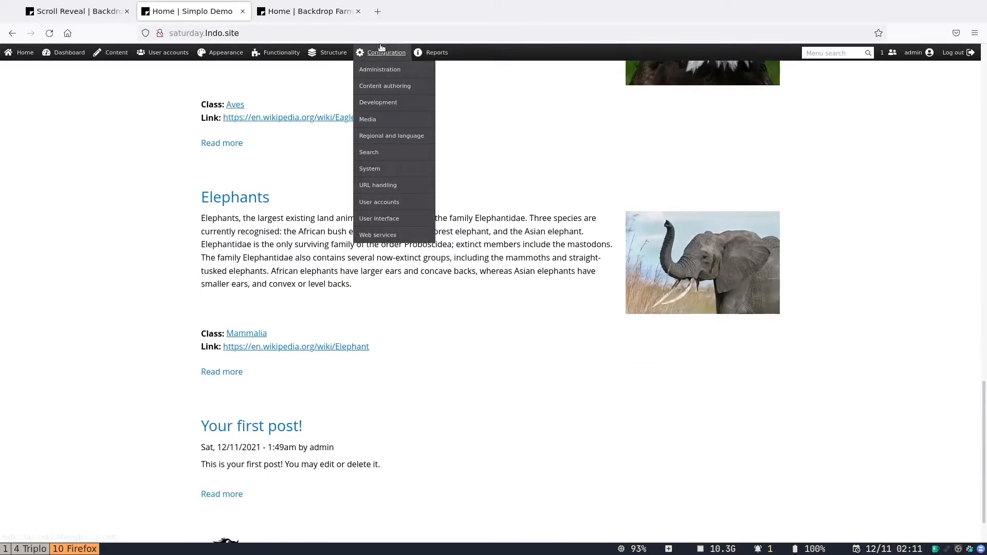
Open the Scroll Reveal configuration and view the blank settings form for a new element.
mouse_move(382, 54)
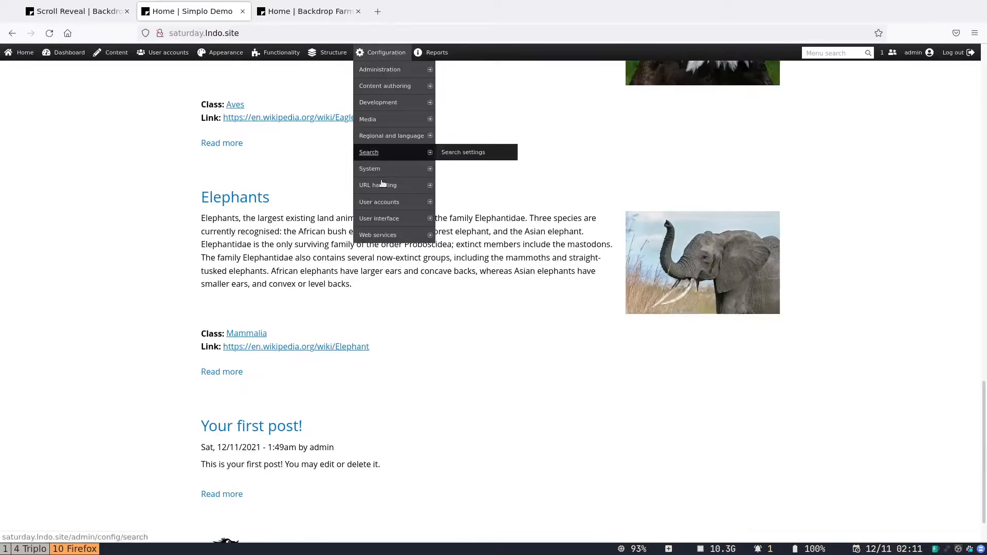
mouse_move(414, 218)
left_click(451, 219)
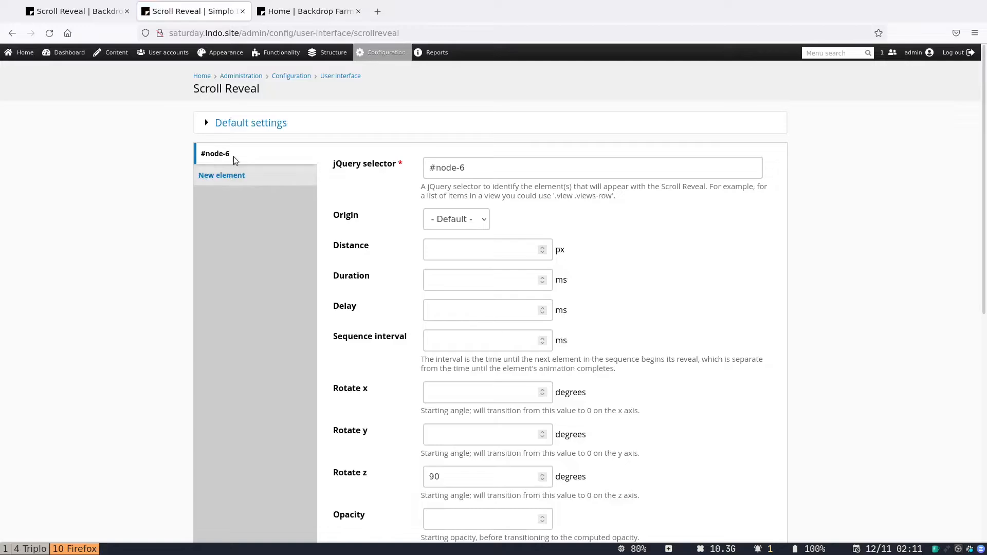
left_click(230, 177)
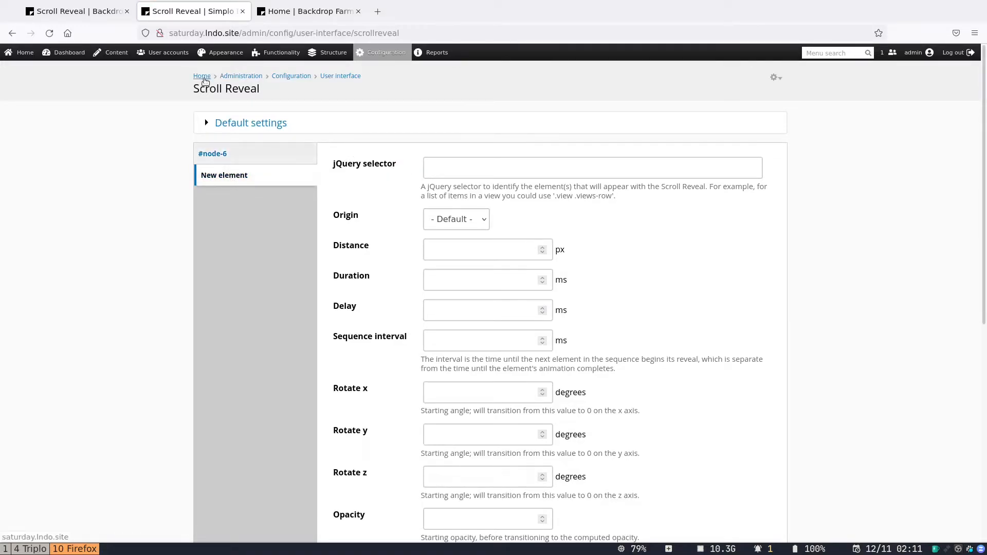
Open the front page and look through the teasers down to the Elephants entry and the page footer.
left_click(202, 76)
scroll(566, 315, "down", 5)
scroll(566, 315, "down", 10)
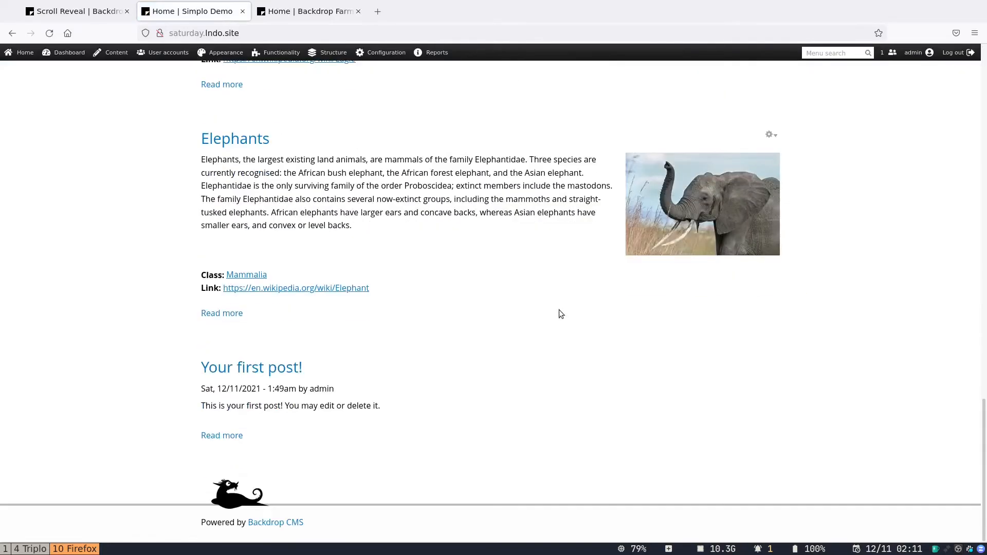
Inspect the Elephants teaser for its element ID and start a new Scroll Reveal element with the jQuery selector #node-3.
key("ctrl+shift+i")
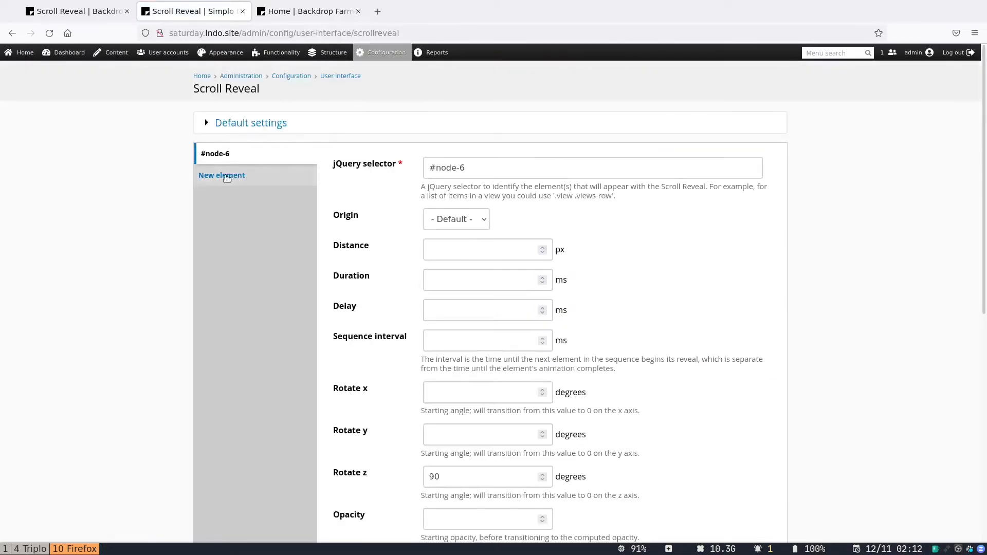
left_click(225, 174)
left_click(450, 169)
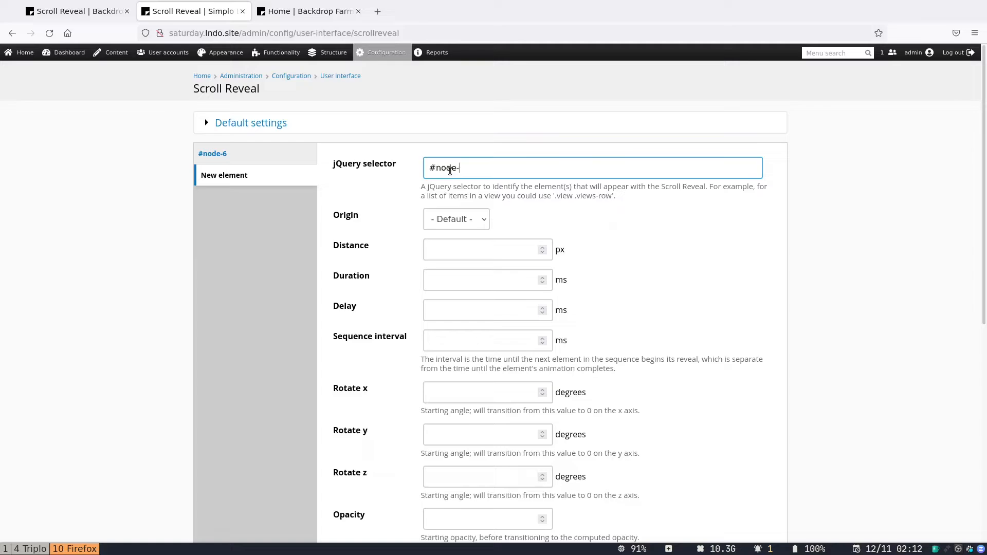
Set the Duration of the #node-3 element to 5000 ms.
scroll(492, 170, "down", 2)
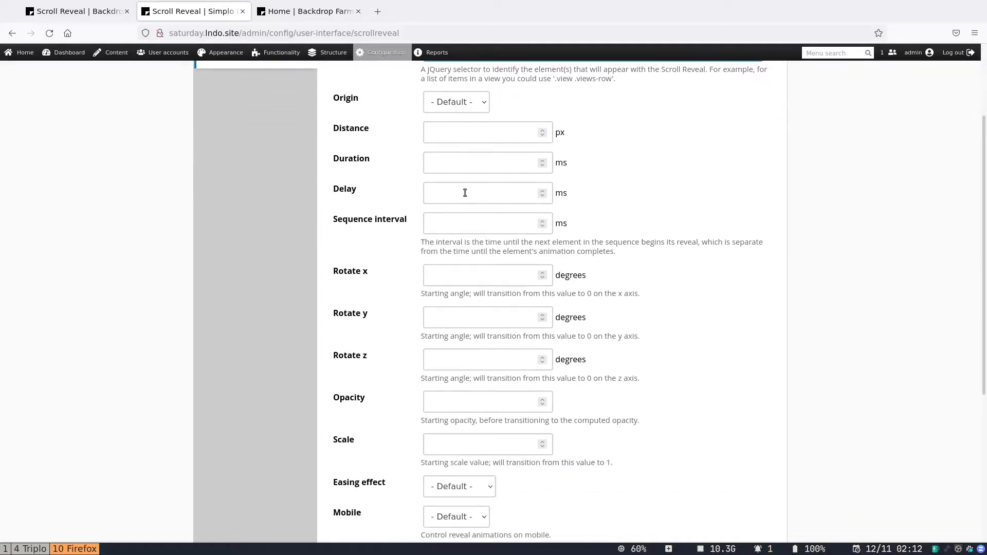
left_click(453, 163)
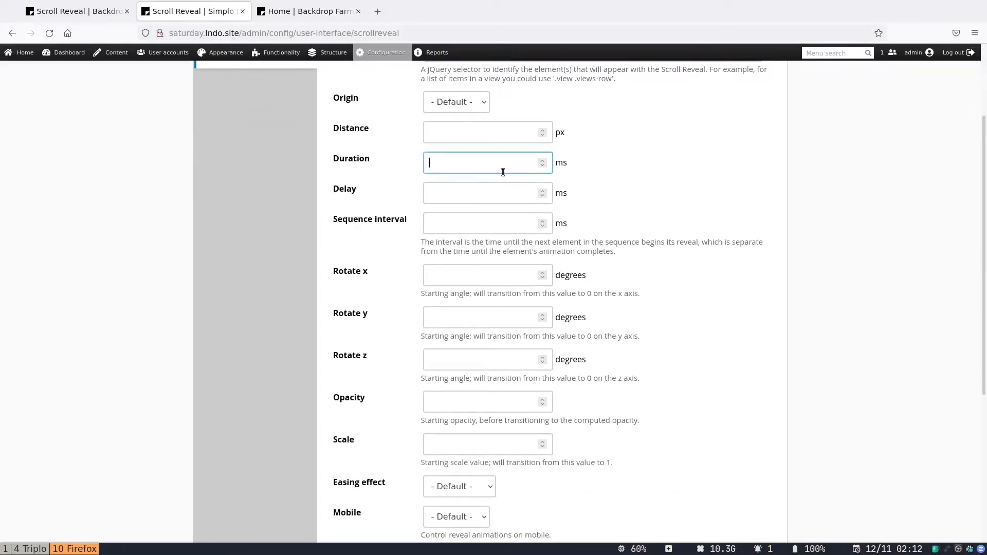
type("800")
left_click_drag(444, 163, 418, 165)
type("5000")
Set the #node-3 element's Rotate x to 90 degrees and save the Scroll Reveal configuration.
scroll(685, 222, "down", 5)
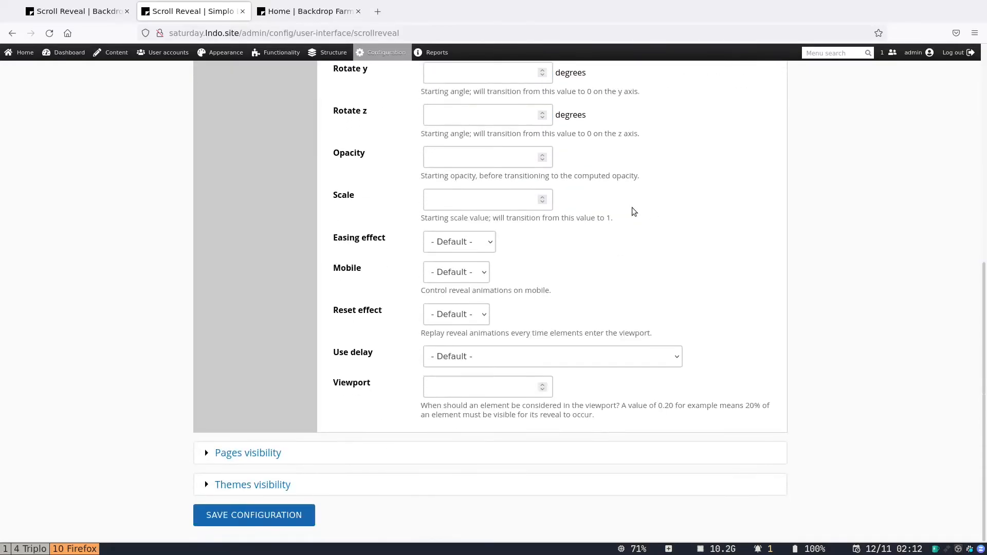
scroll(632, 211, "up", 4)
left_click(454, 206)
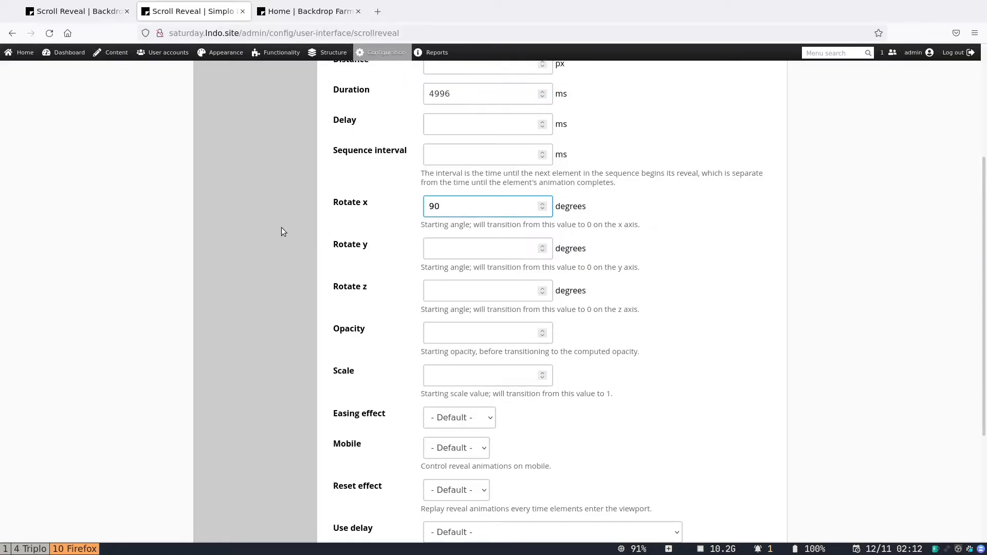
scroll(281, 227, "down", 4)
left_click(253, 515)
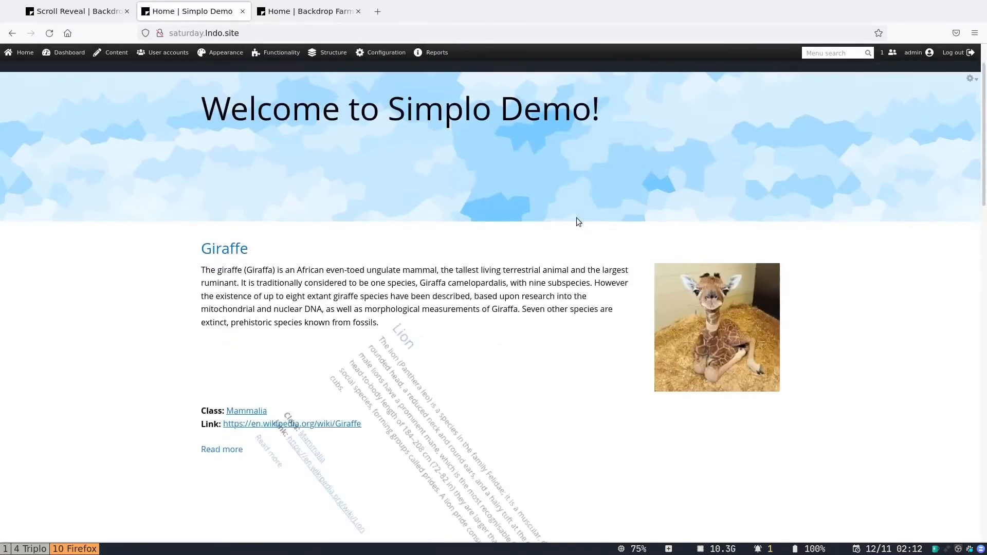
View the front page down to the Elephants teaser and examine how its reveal differs from the teasers above.
scroll(577, 219, "down", 7)
scroll(576, 218, "down", 9)
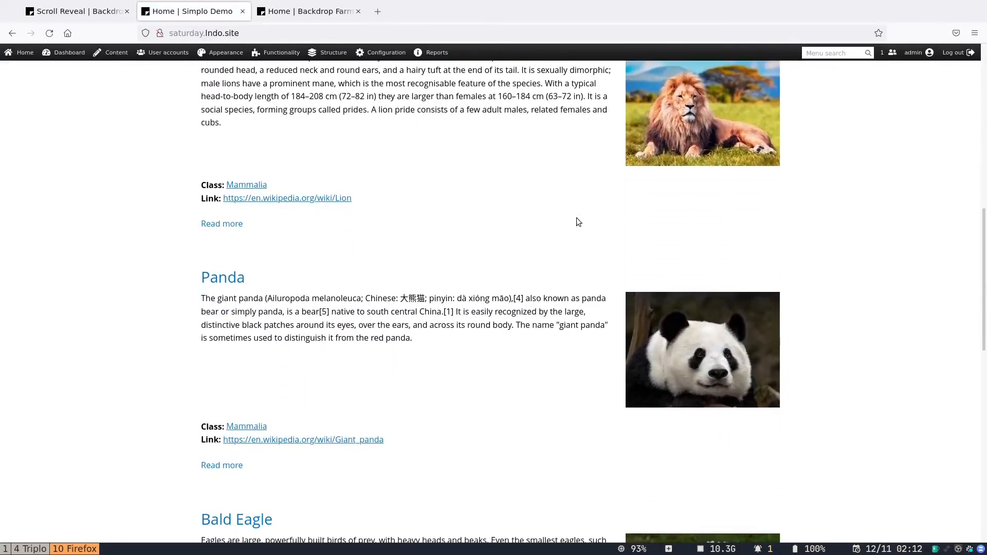
scroll(576, 219, "down", 3)
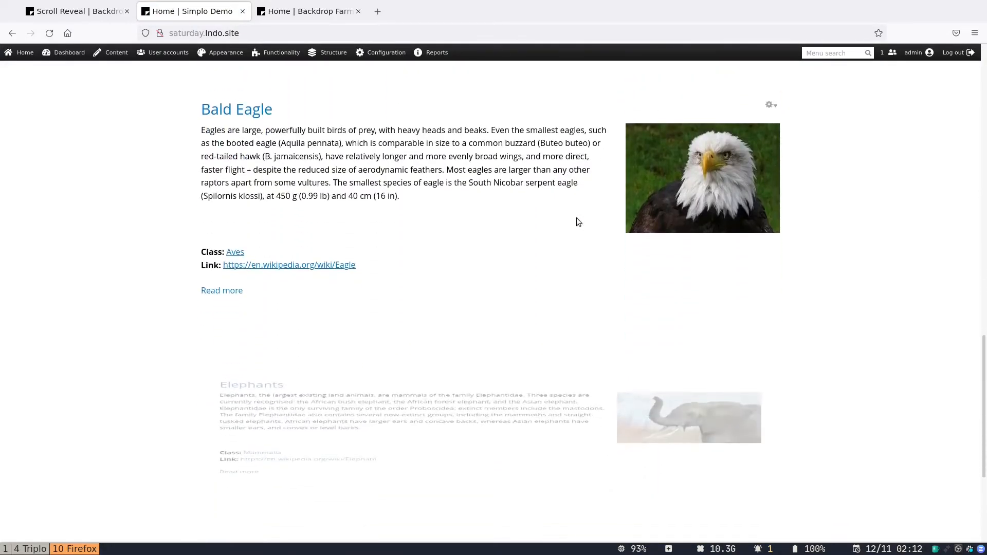
scroll(578, 221, "down", 1)
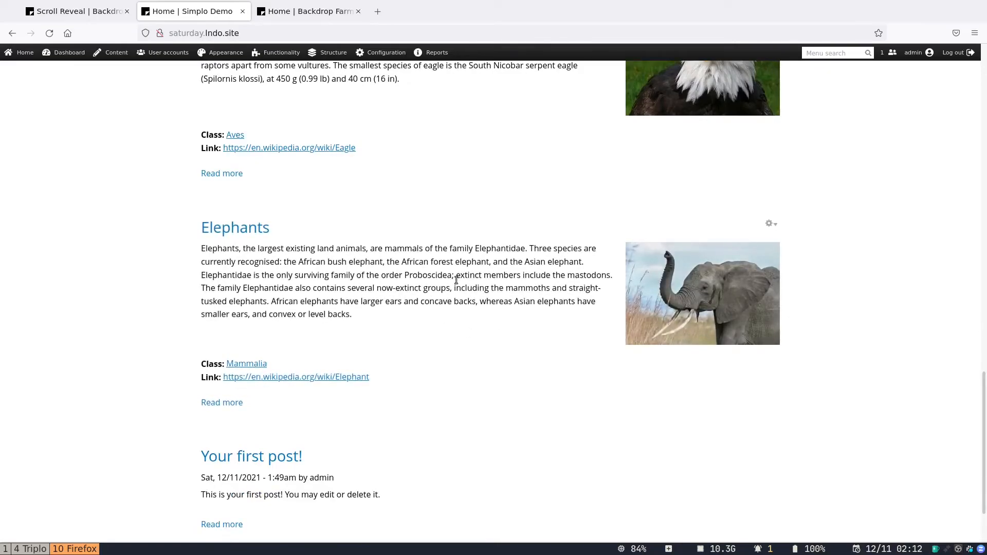
Reopen the Scroll Reveal configuration and review the element list, the #node-6 settings, the delete option and the visibility sections.
mouse_move(394, 53)
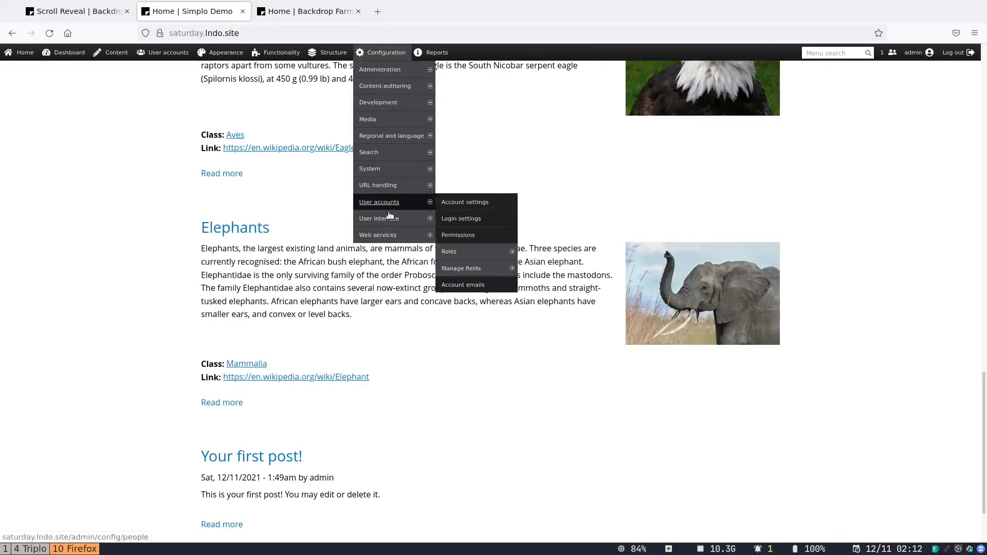
mouse_move(390, 236)
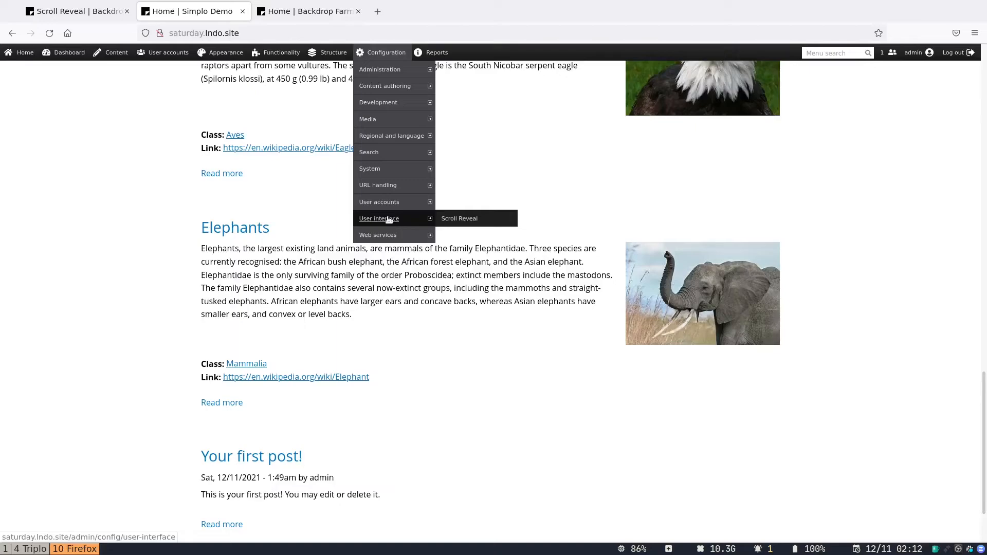
left_click(460, 219)
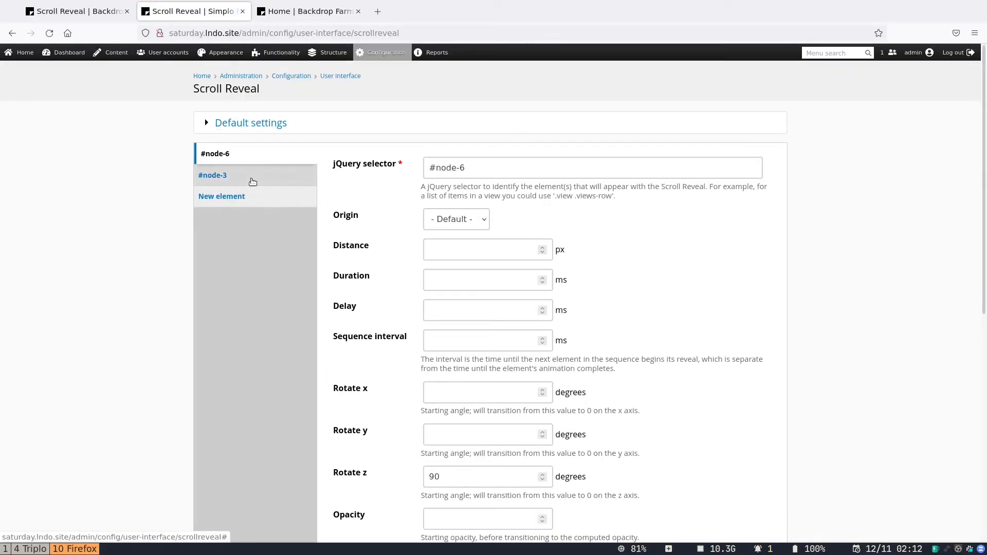
scroll(456, 221, "down", 8)
scroll(456, 221, "up", 2)
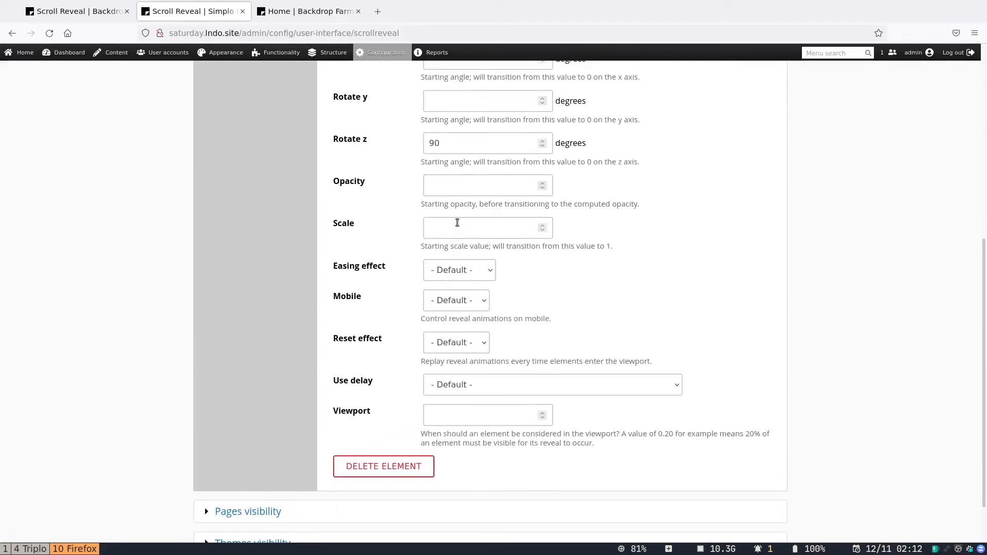
scroll(455, 221, "down", 2)
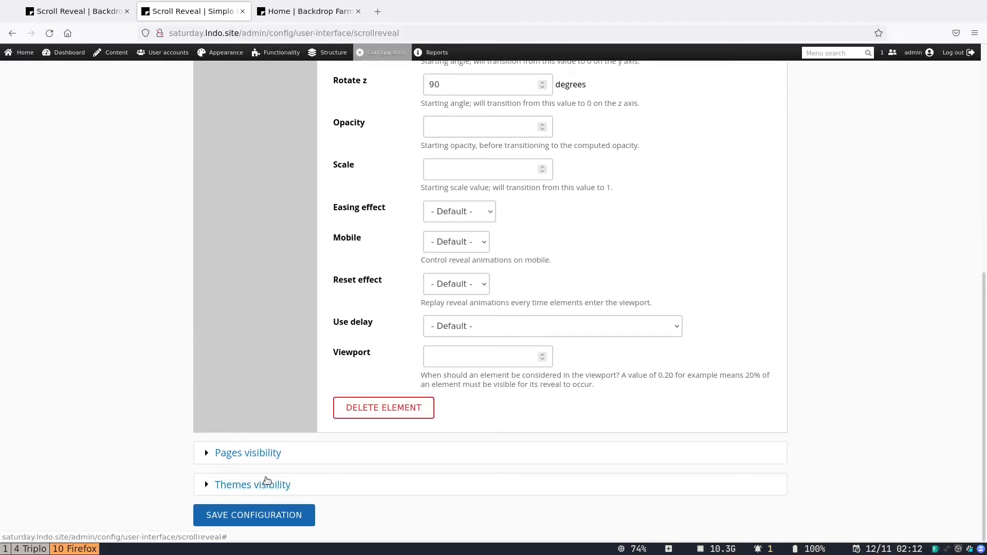
scroll(376, 265, "up", 5)
scroll(376, 261, "up", 3)
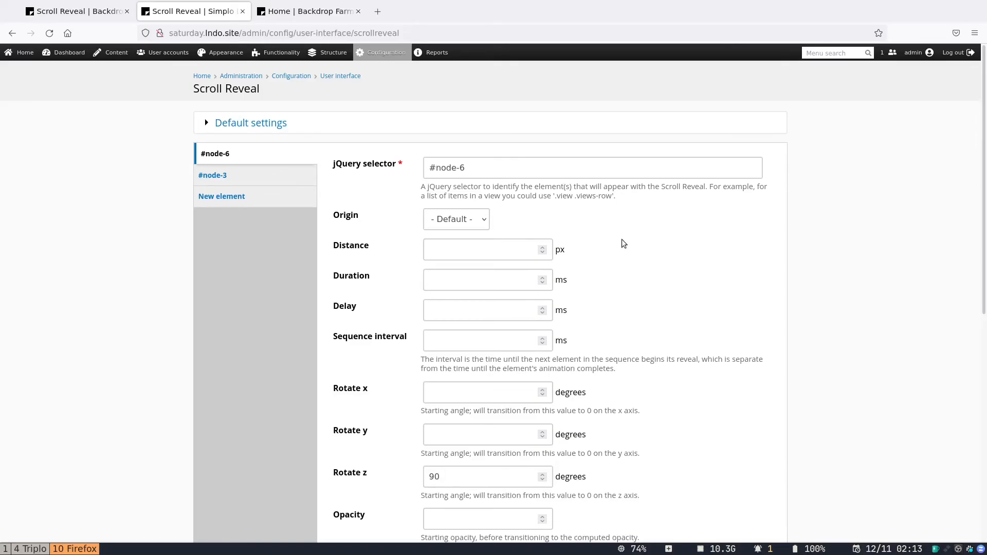
scroll(623, 242, "down", 2)
scroll(623, 240, "up", 2)
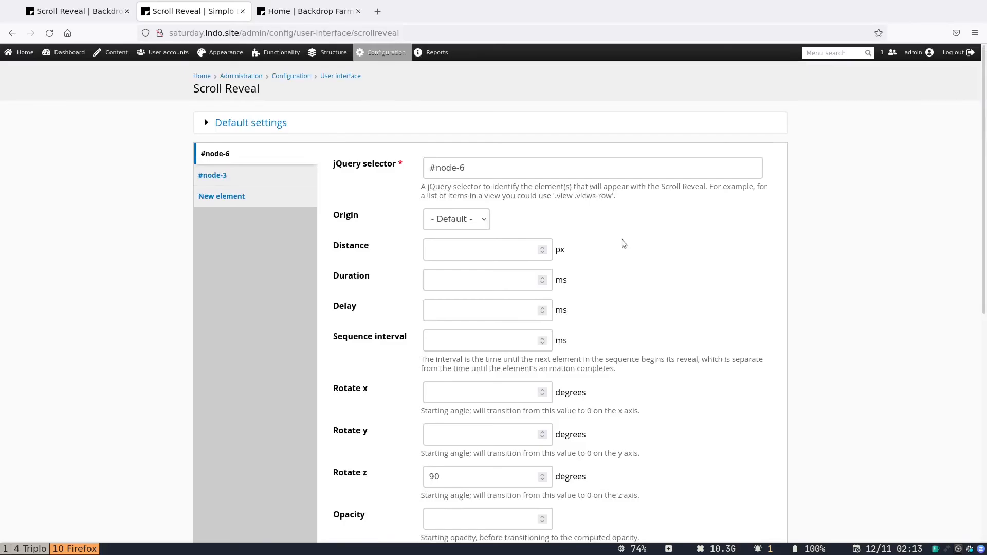